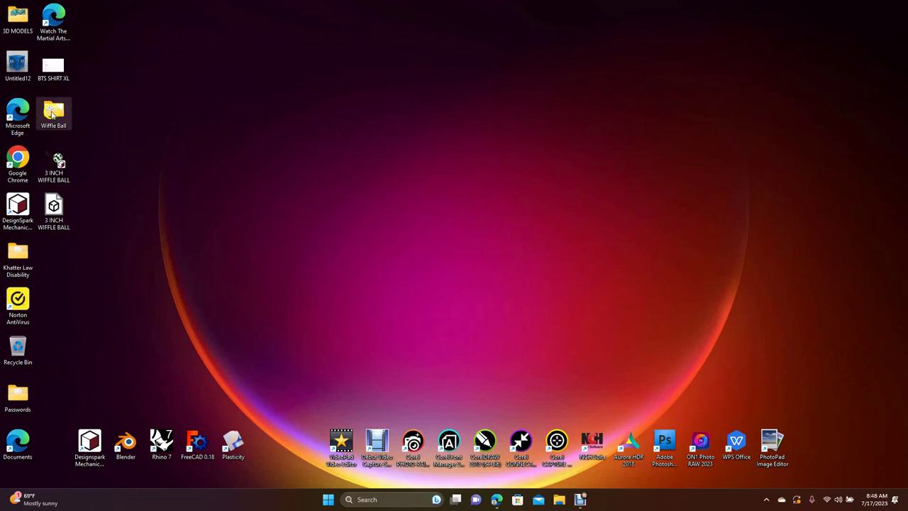
Step: View the Wiffle Ball reference image in the Wiffle Ball folder and close both the image and the folder
double_click(52, 114)
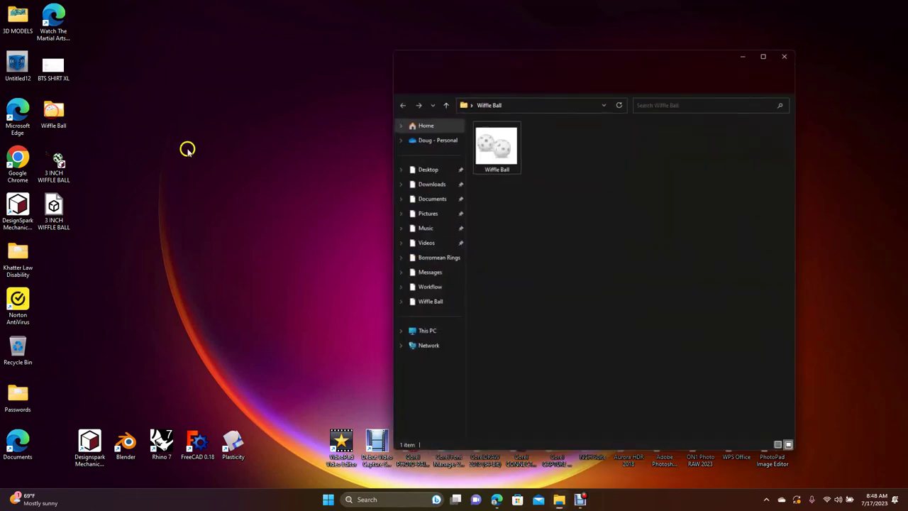
double_click(495, 149)
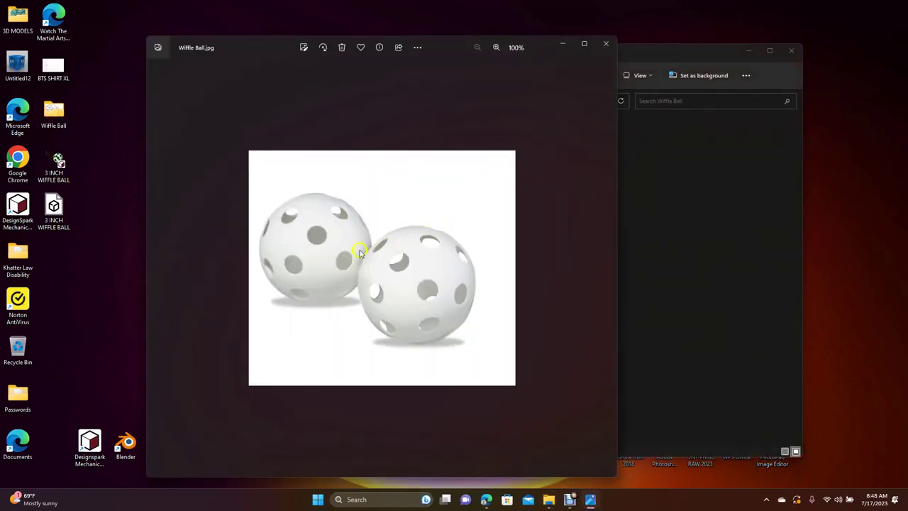
left_click(610, 47)
left_click(790, 51)
Step: Launch DesignSpark Mechanical, create a new design and bring it up for editing
double_click(90, 443)
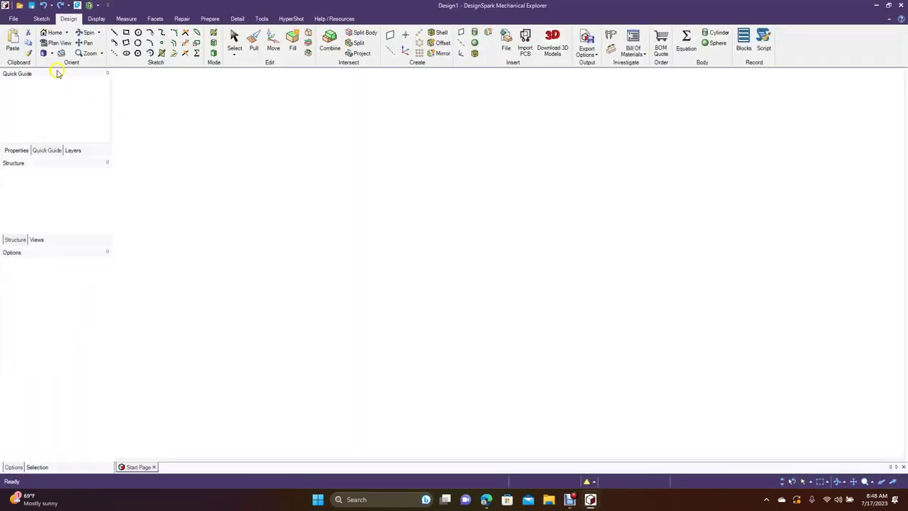
left_click(14, 19)
left_click(25, 37)
left_click(93, 48)
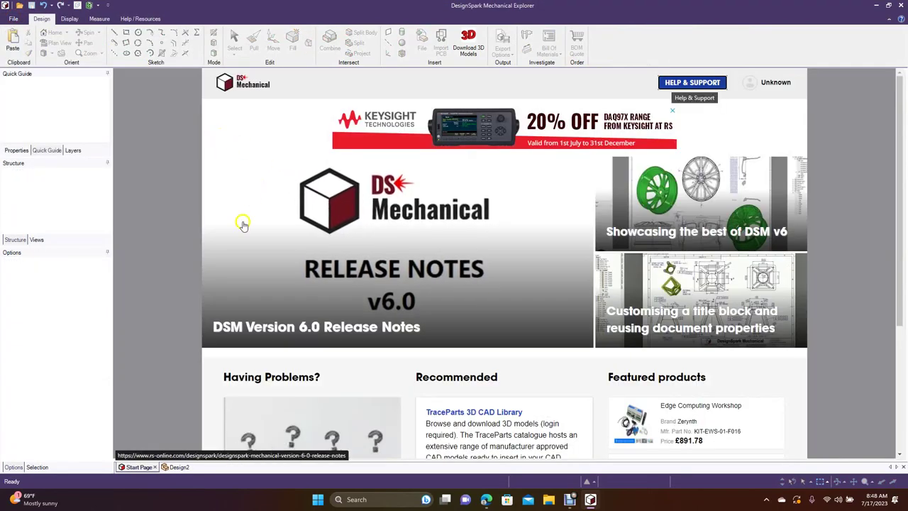
left_click(177, 468)
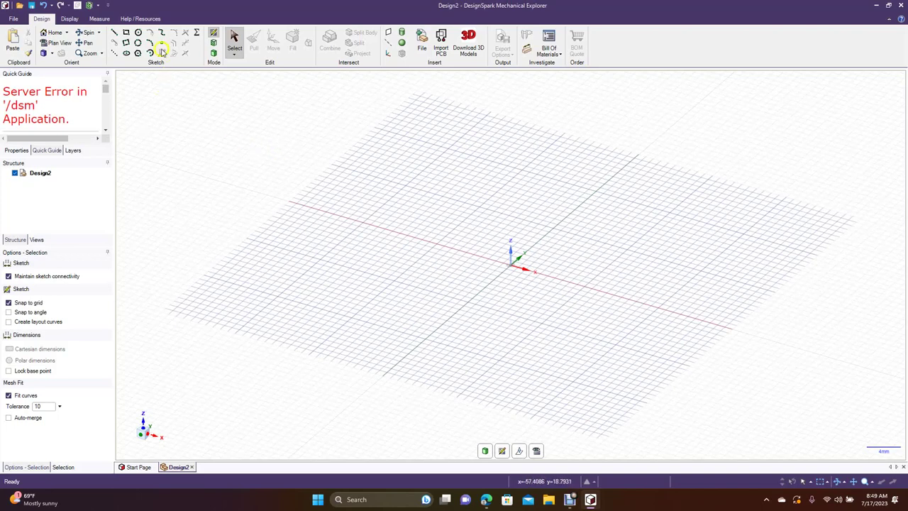
Step: Sketch a 19 mm diameter circle centred on the origin and select its face with the Pull tool
left_click(137, 33)
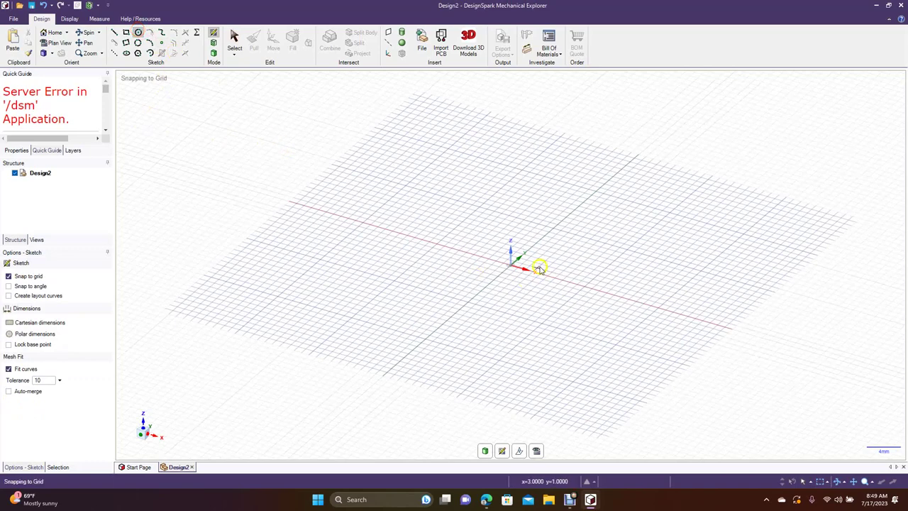
left_click(512, 268)
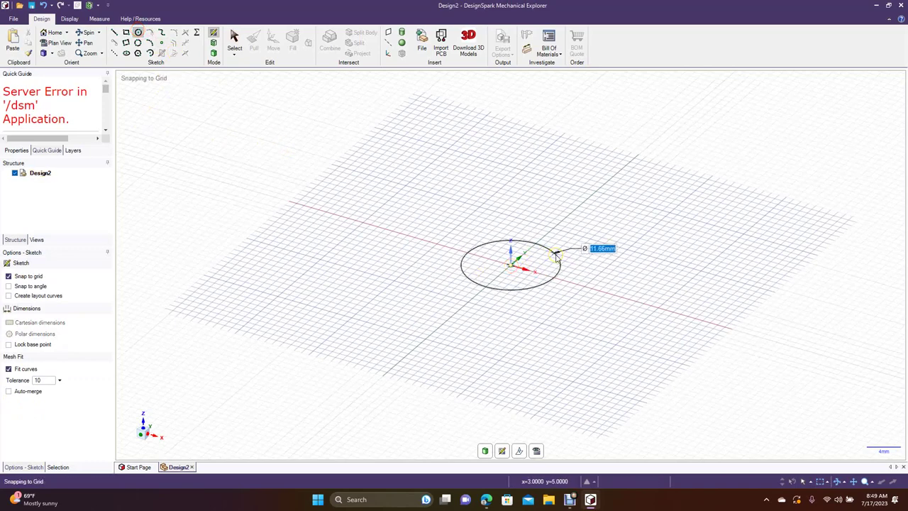
type("19")
key("Return")
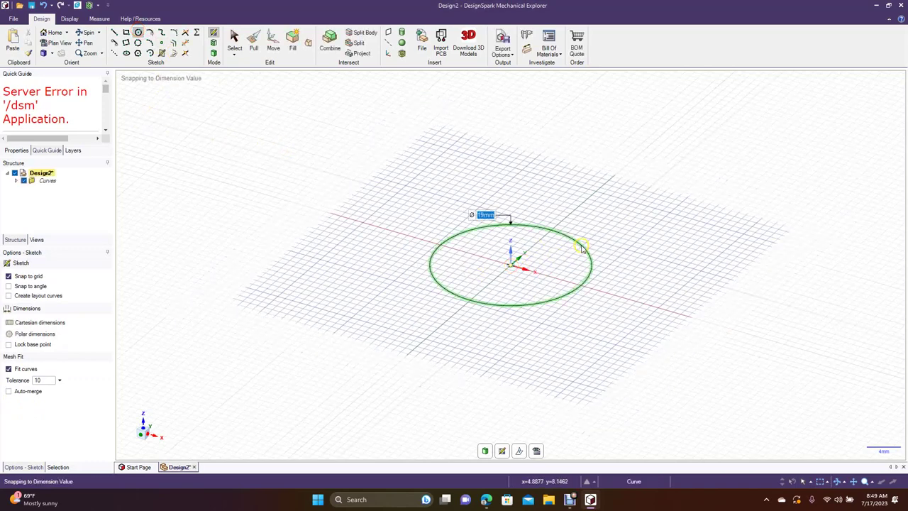
left_click(234, 39)
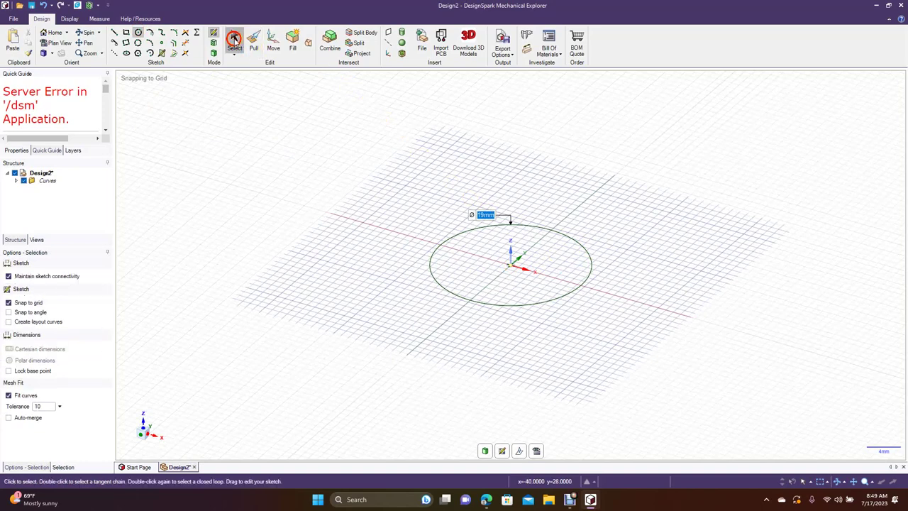
left_click(253, 39)
left_click(479, 247)
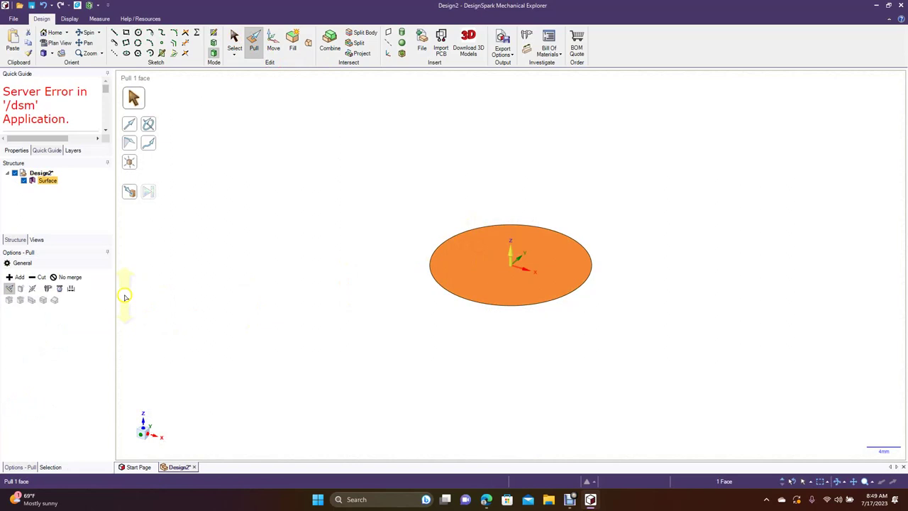
Step: Try pulling the circular face in both directions to a total length of 3 in, and undo it
left_click(32, 290)
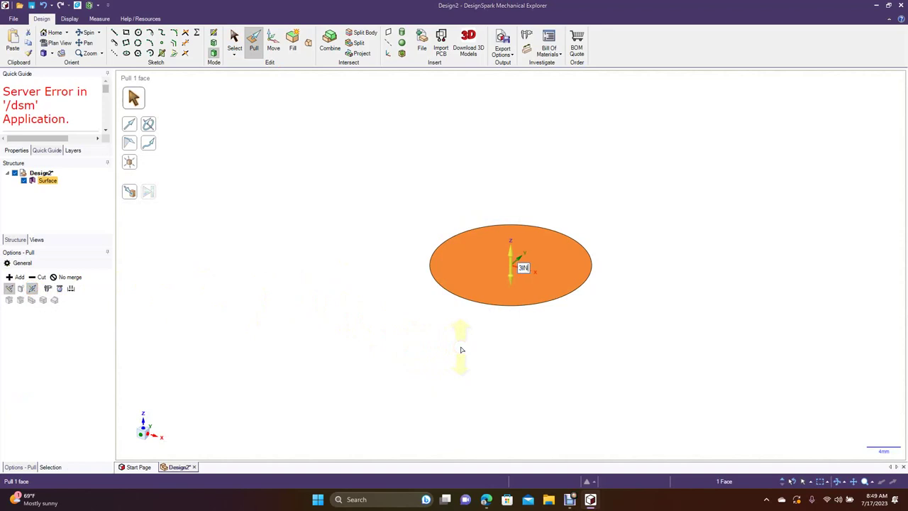
key("Return")
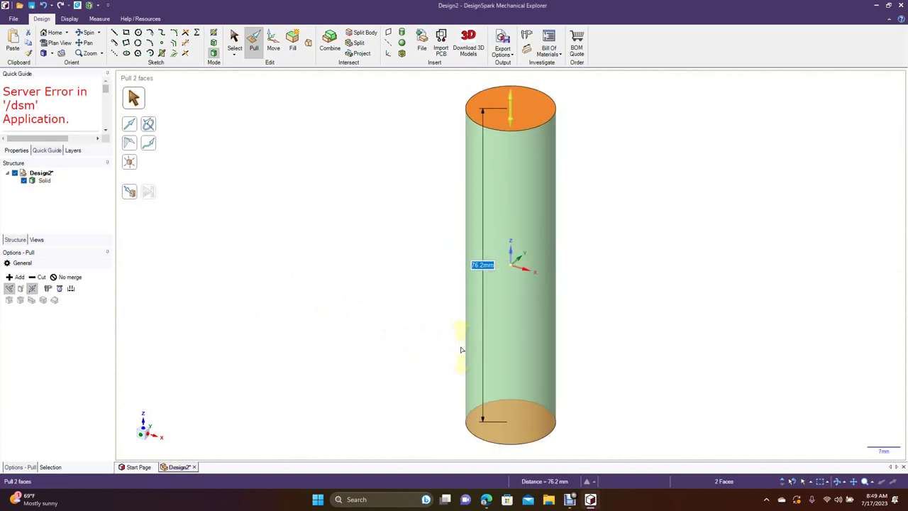
left_click(236, 39)
left_click(288, 104)
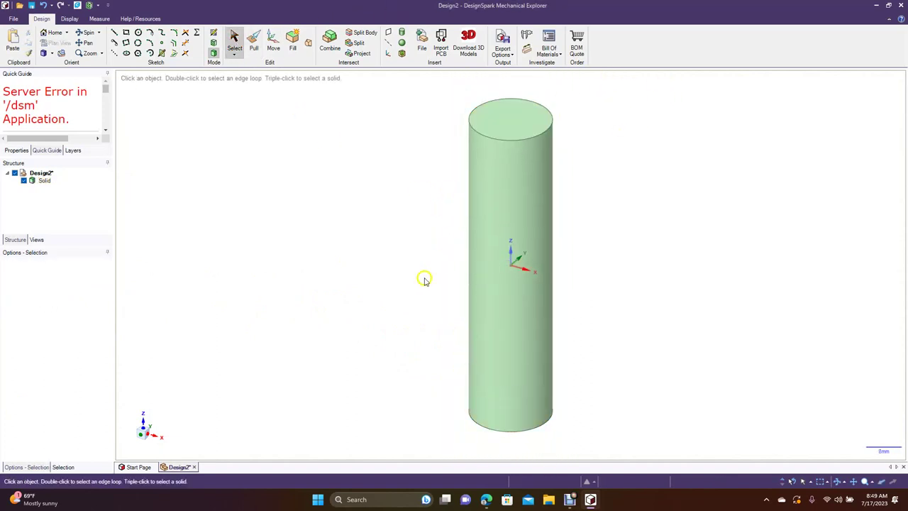
key("ctrl+z")
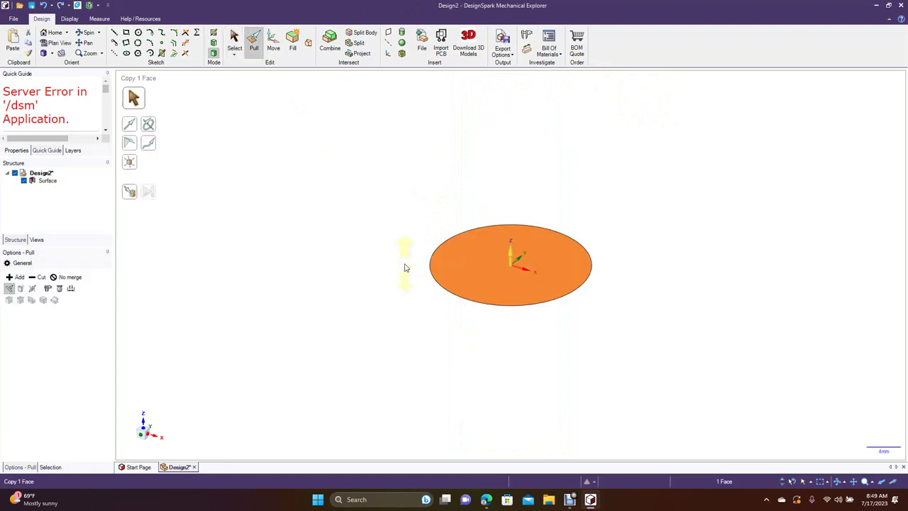
Step: Pull the circular face in both directions to form a cylinder 3.125 in long
left_click(32, 287)
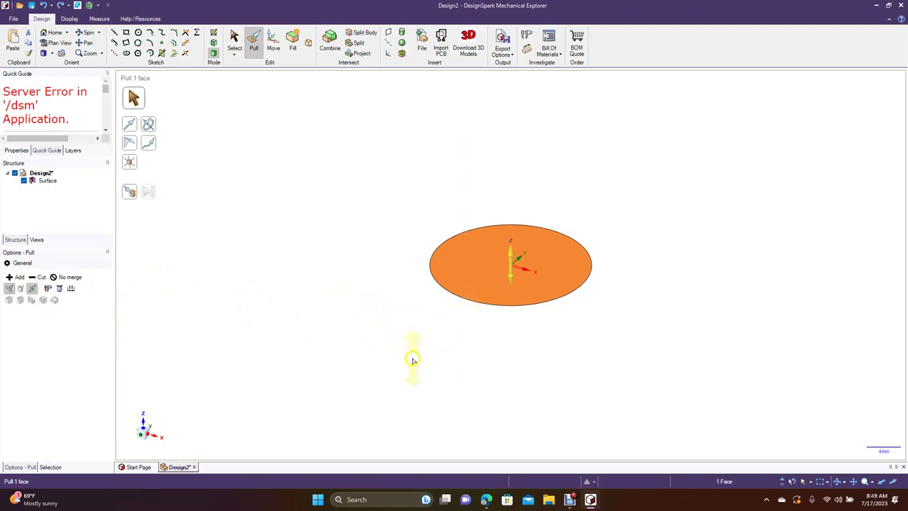
type("3")
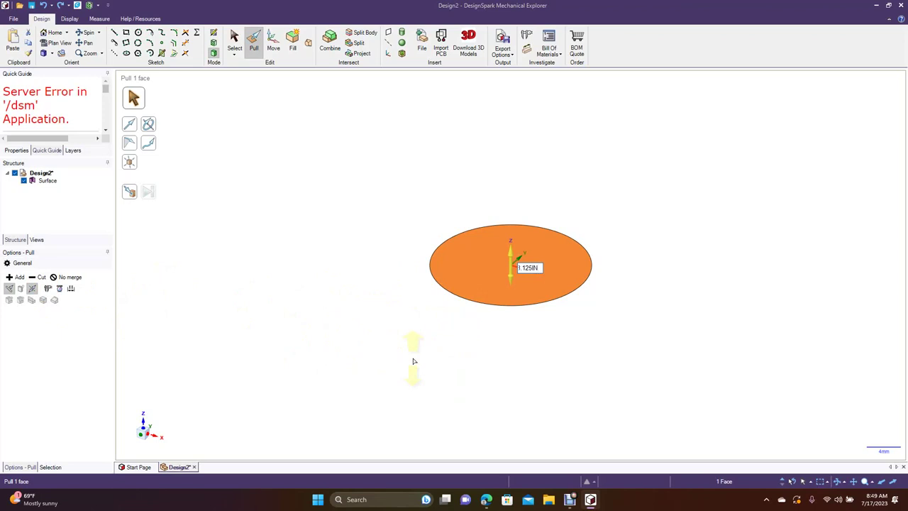
key("Return")
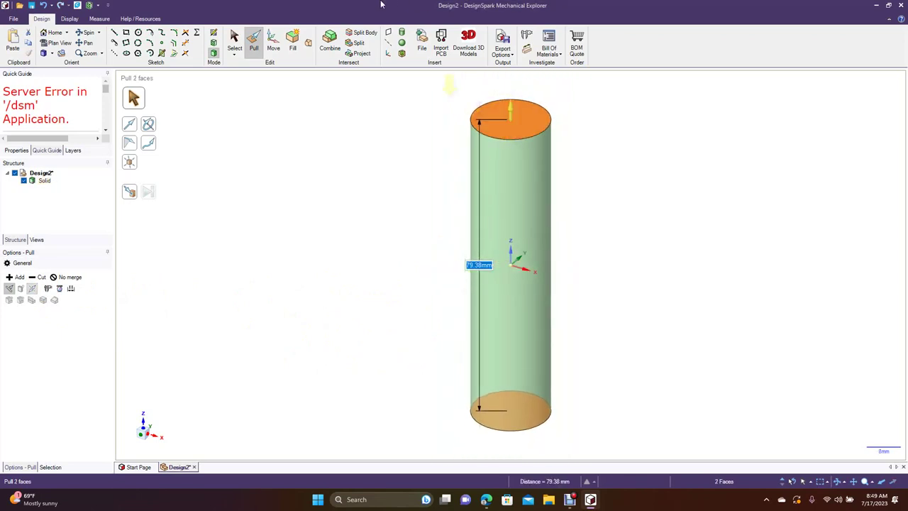
left_click(236, 40)
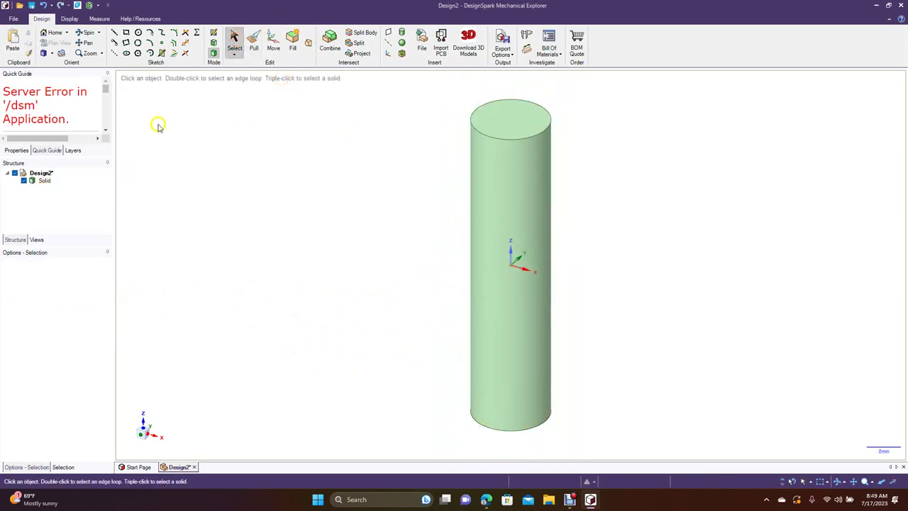
Step: Create a copy of the vertical cylinder rotated 90° about the X axis
left_click(44, 181)
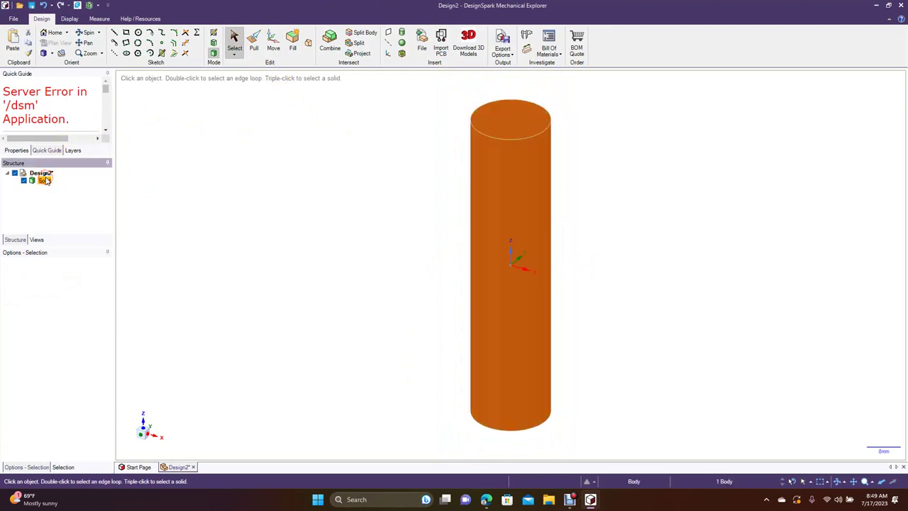
left_click(273, 41)
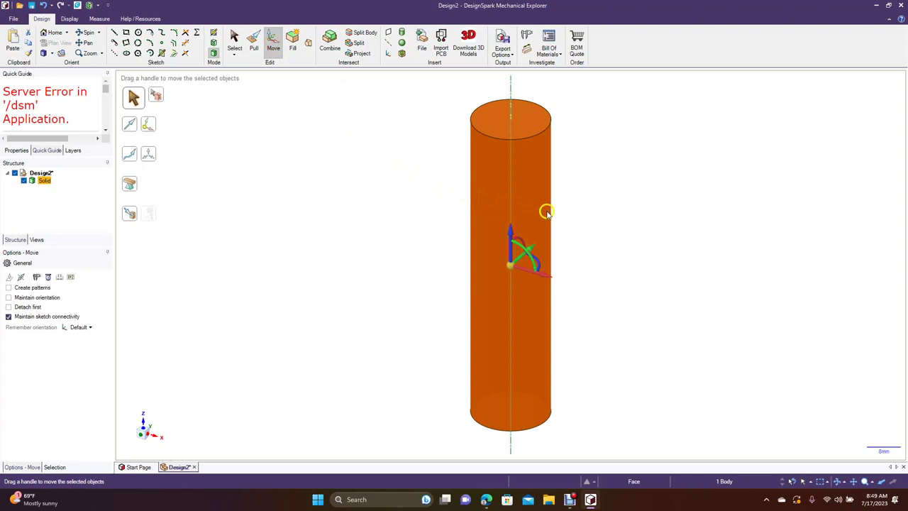
key("ctrl")
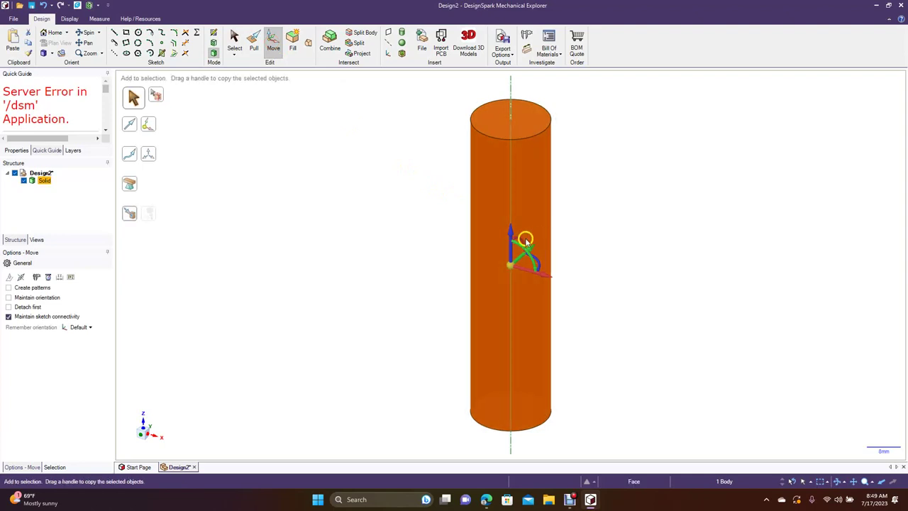
left_click_drag(518, 242, 503, 265, "ctrl")
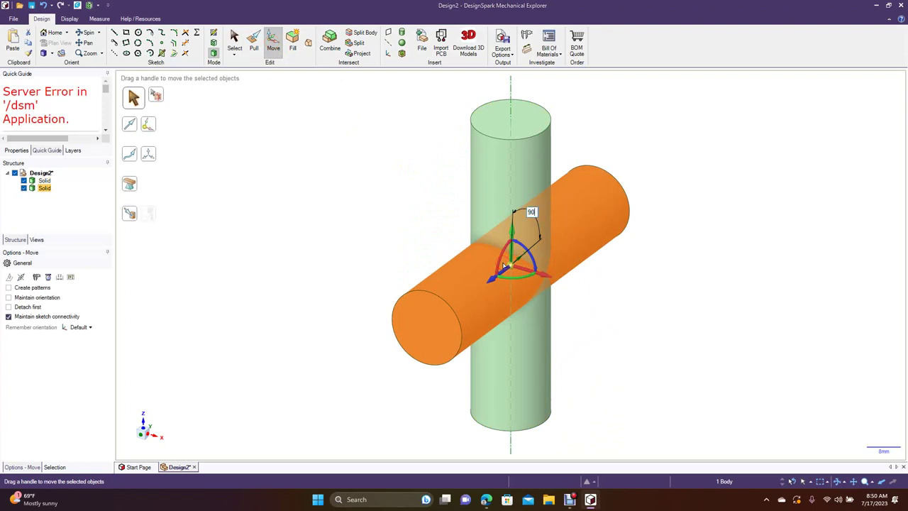
type("90")
key("Return")
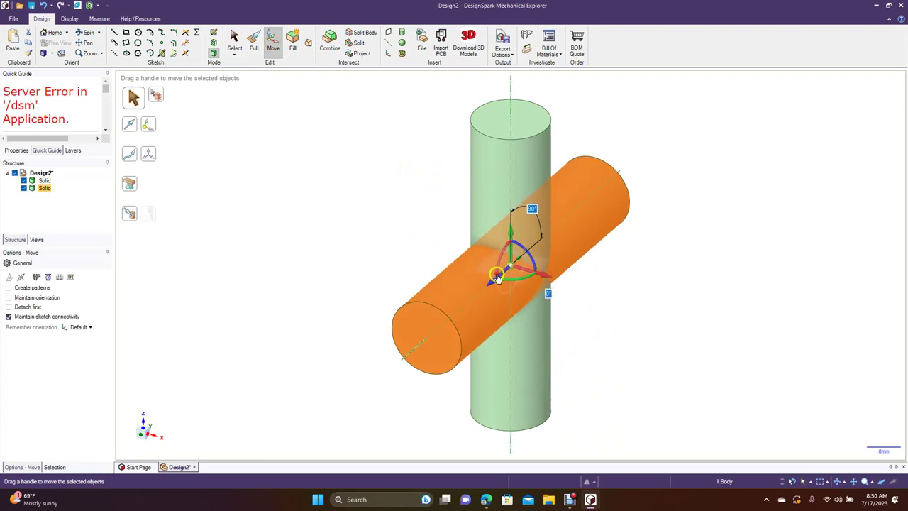
Step: Create a copy of the horizontal cylinder rotated 45° about the X axis
left_click_drag(497, 267, 503, 241, "ctrl")
type("45")
key("Return")
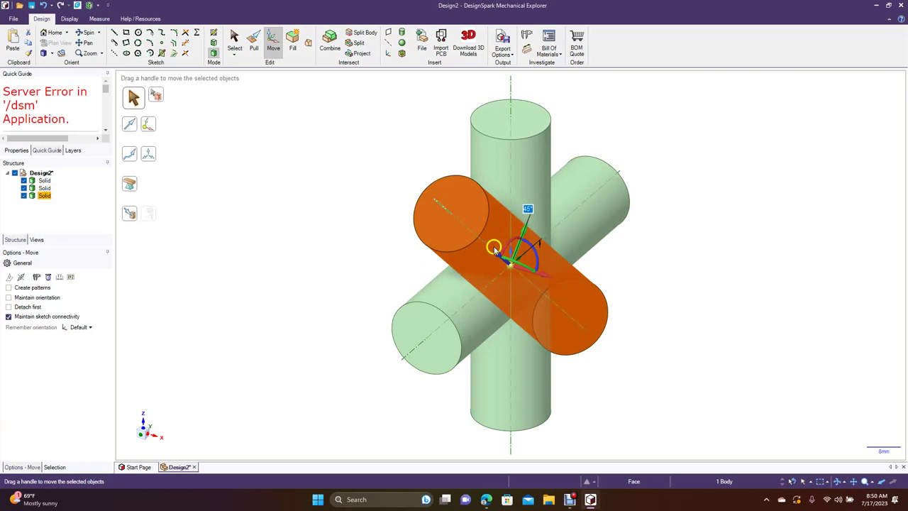
Step: Create a copy of the diagonal cylinder rotated 315° about the X axis and clear the selection
key("ctrl")
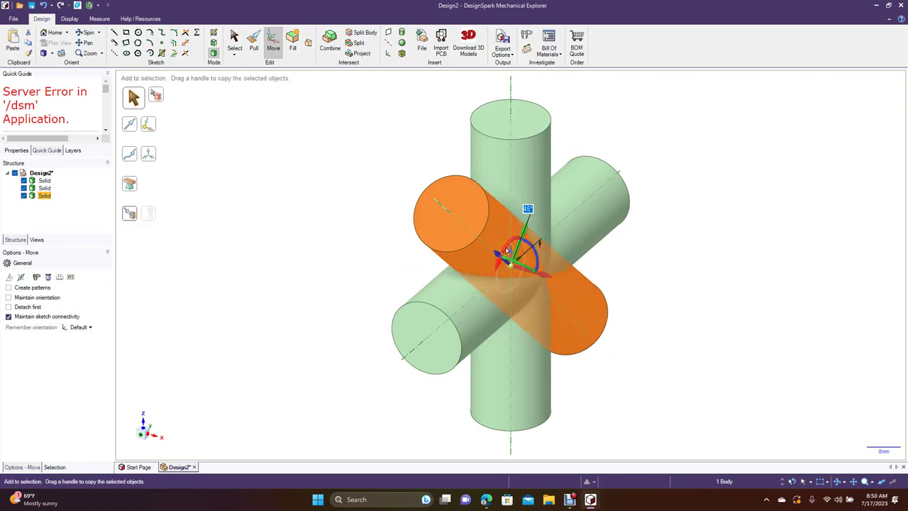
left_click_drag(507, 250, 532, 238, "ctrl")
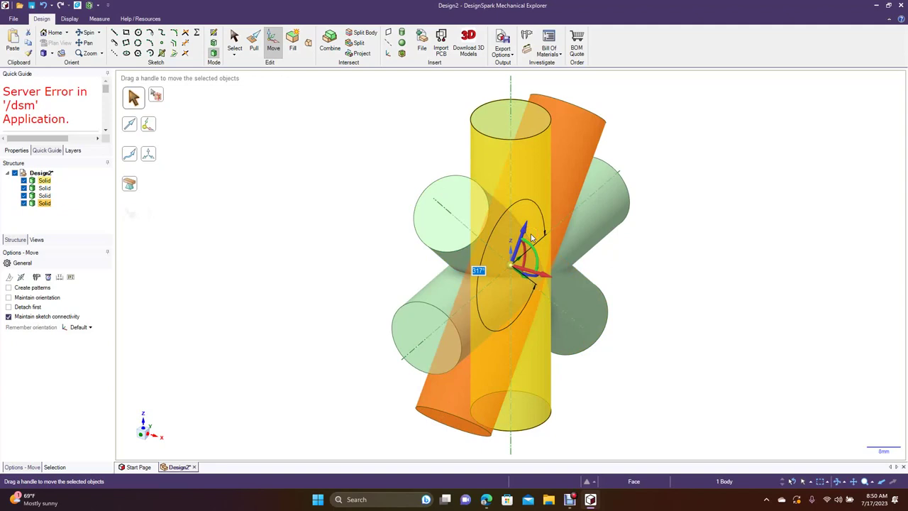
type("1")
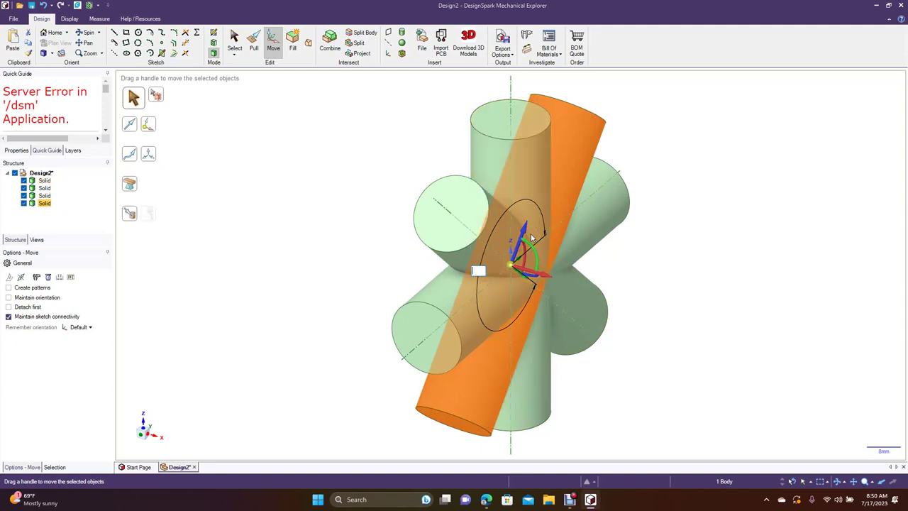
key("Return")
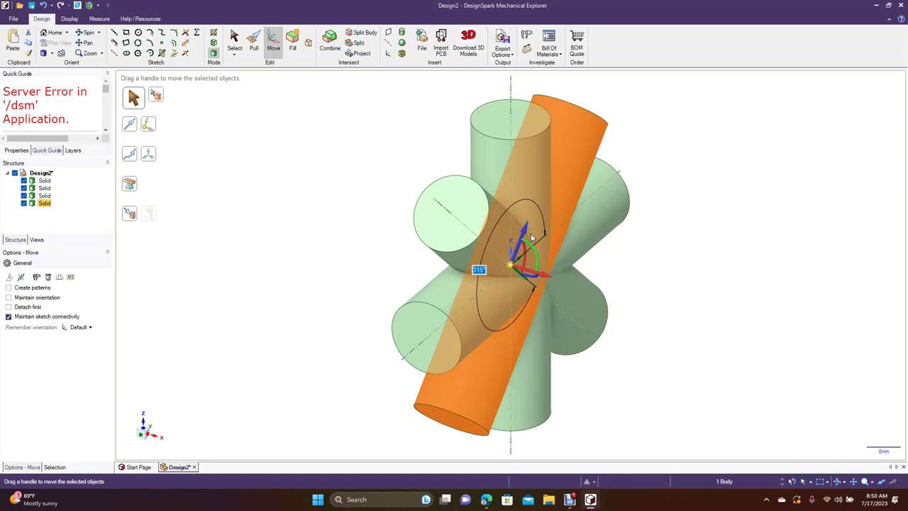
left_click(398, 187)
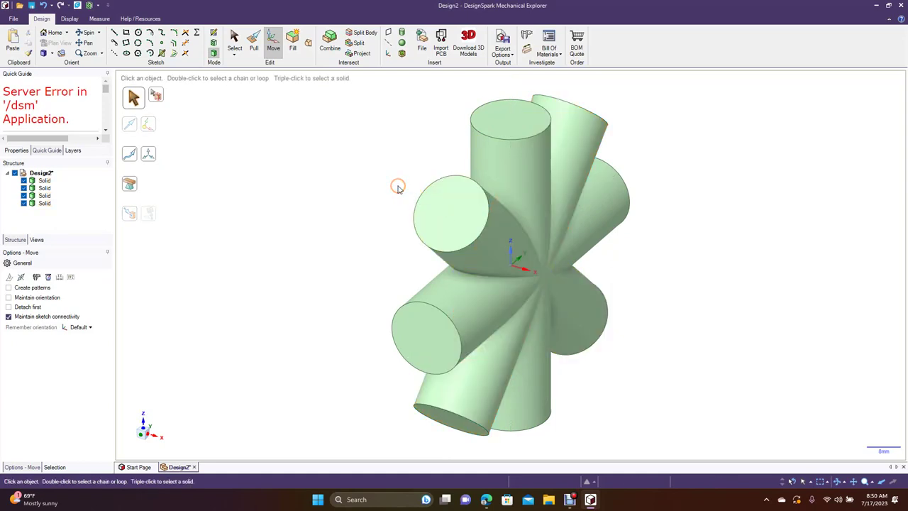
Step: Select all four cylinders and create a copy of the group rotated 90° about the Y axis
left_click(44, 181)
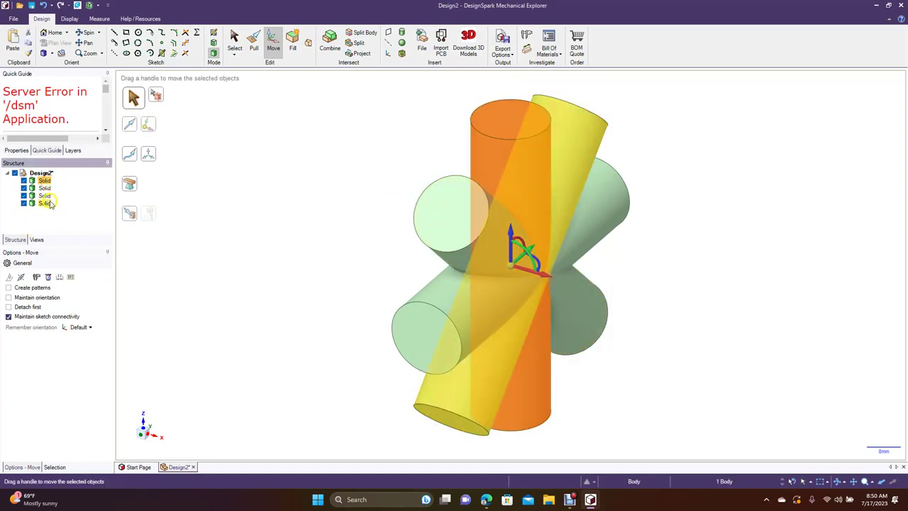
left_click(49, 204, "shift")
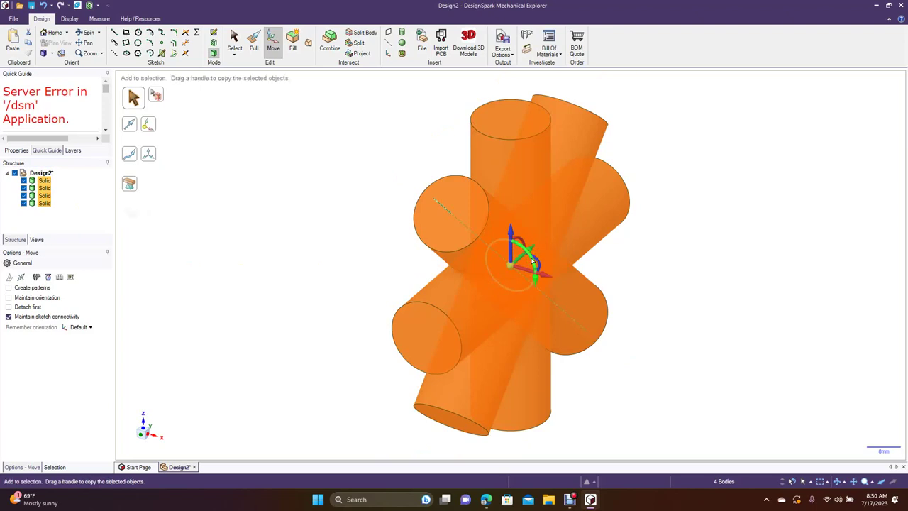
left_click_drag(532, 261, 523, 284, "ctrl")
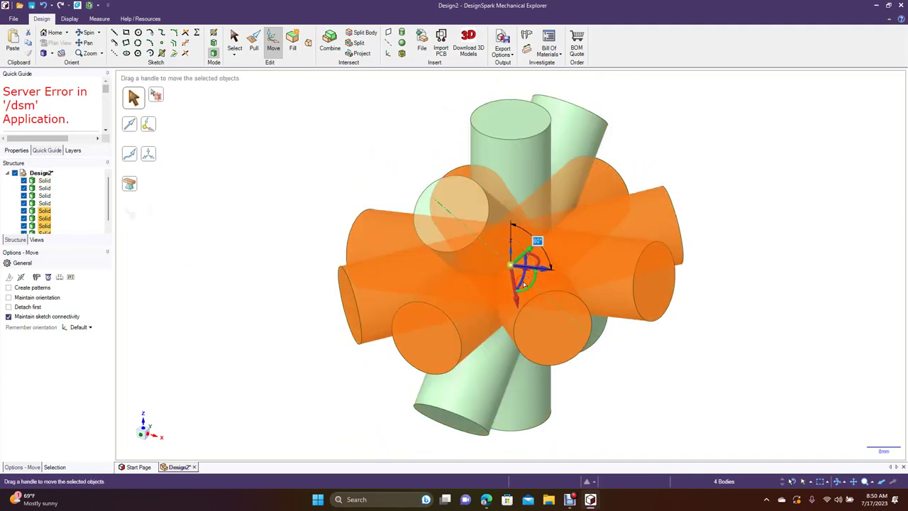
key("BackSpace")
key("BackSpace")
type("80")
key("Return")
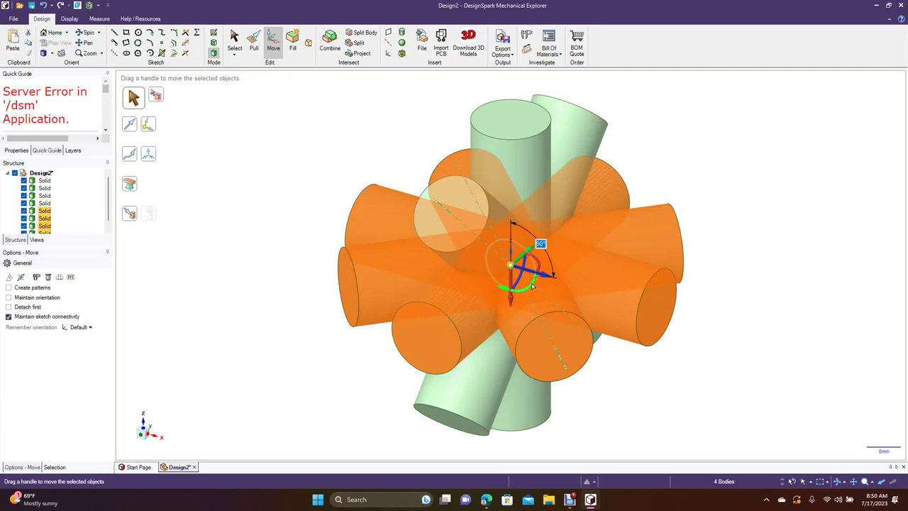
Step: Create a copy of the selected four cylinders rotated 45° about the Y axis
left_click_drag(533, 286, 521, 269, "ctrl")
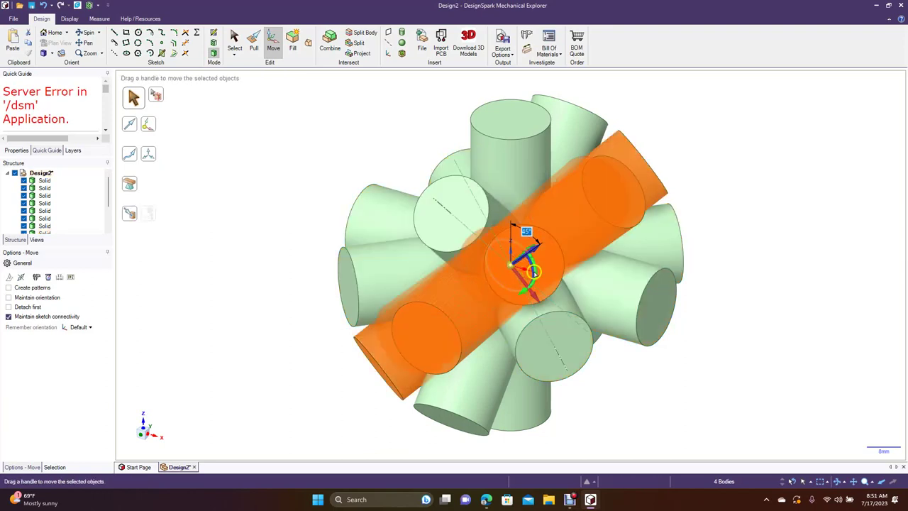
left_click_drag(534, 273, 517, 332, "ctrl")
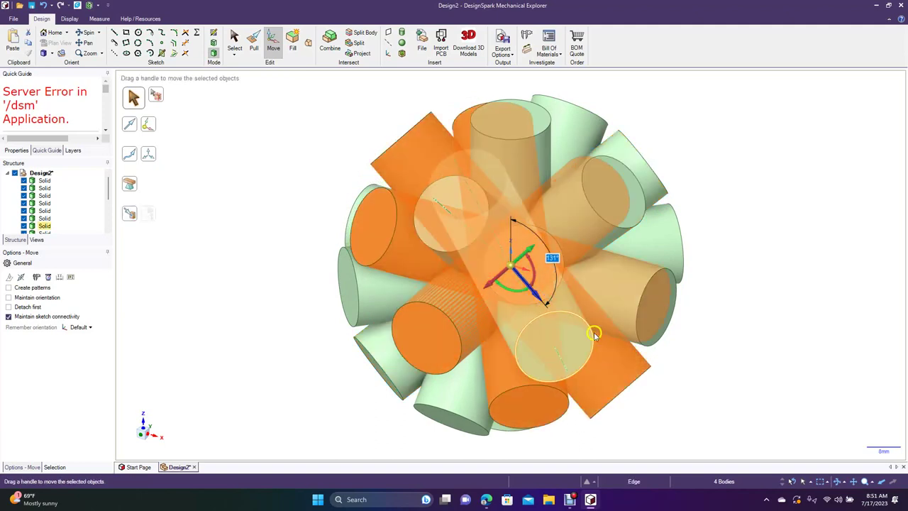
left_click(702, 337)
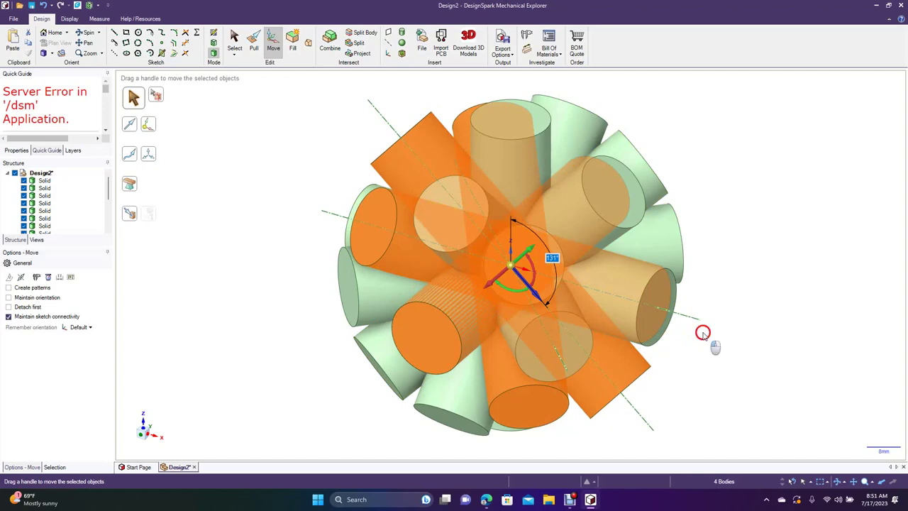
left_click(703, 334)
key("ctrl+z")
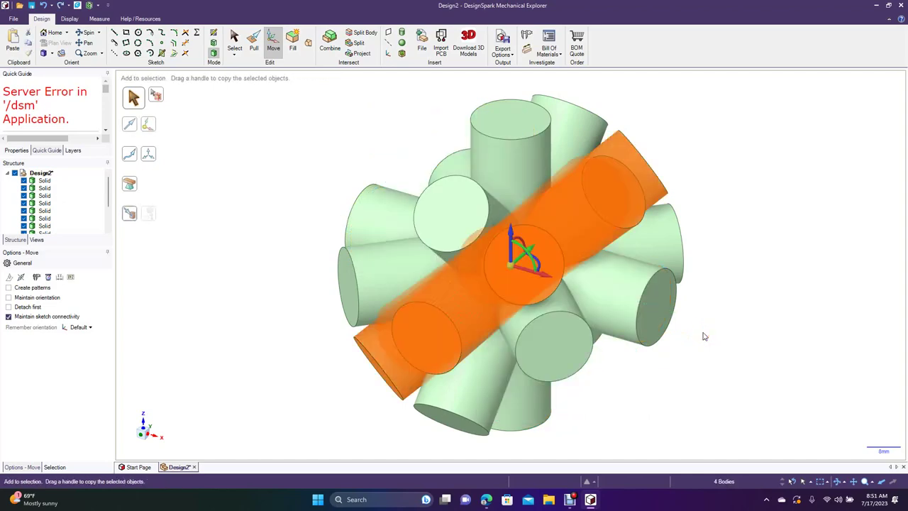
Step: Create a copy of the diagonal four-cylinder group rotated 90° about the Y axis and clear the selection
key("ctrl")
left_click_drag(541, 264, 544, 318, "ctrl")
left_click_drag(545, 319, 545, 319)
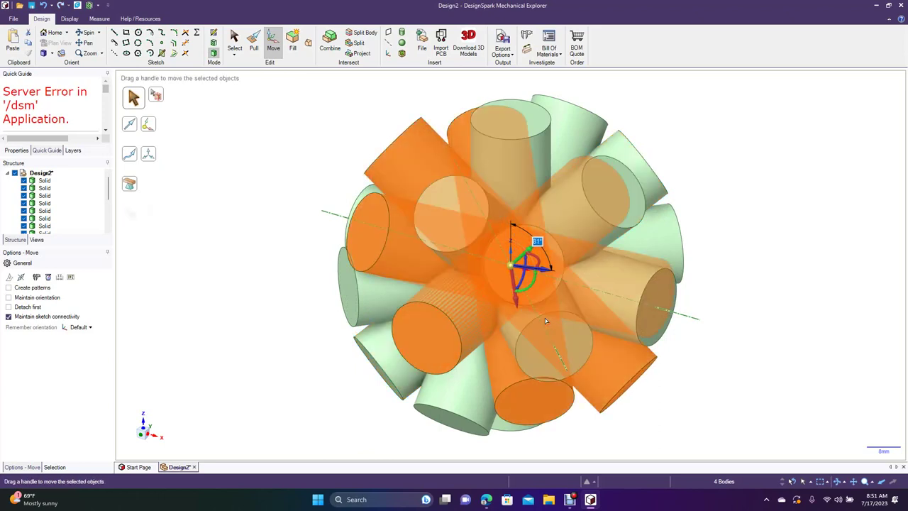
type("90")
key("Return")
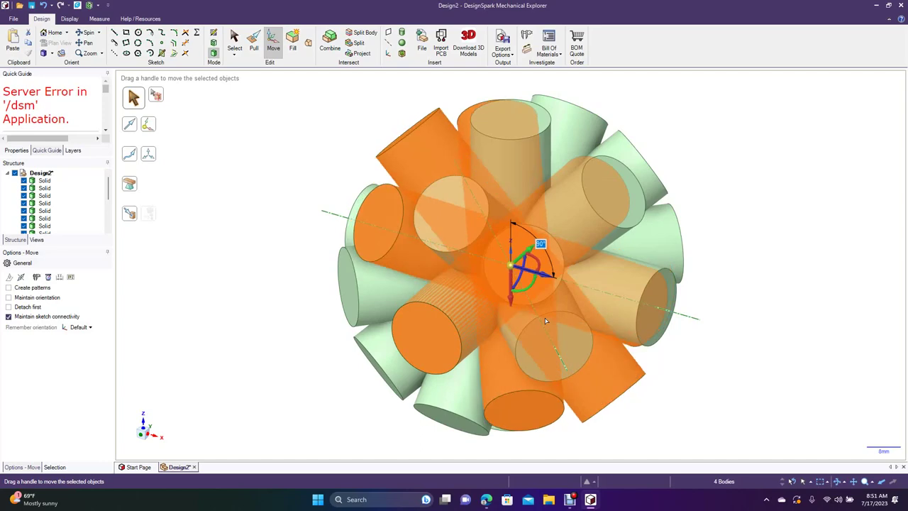
left_click(305, 226)
left_click(297, 200)
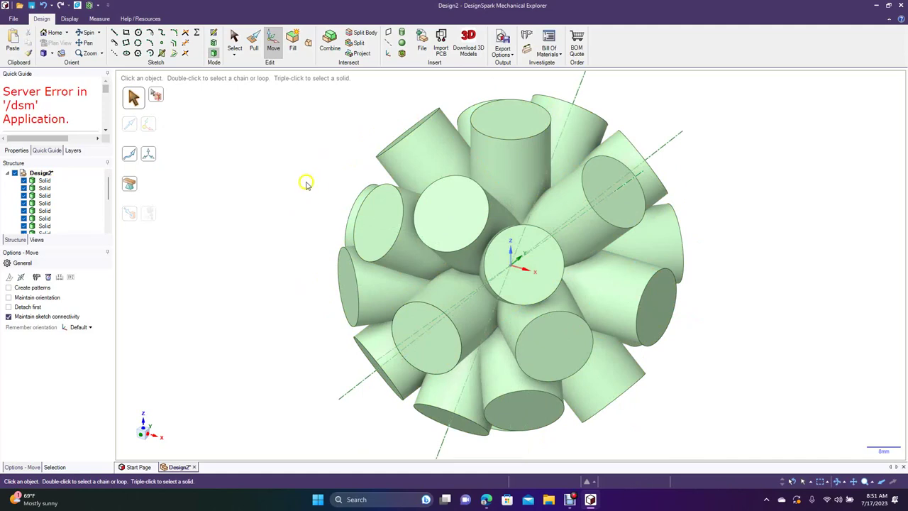
Step: Select every cylinder in the design, combine them into one solid body and clear the selection
left_click(108, 193)
left_click(108, 220)
left_click(108, 178)
left_click(44, 180)
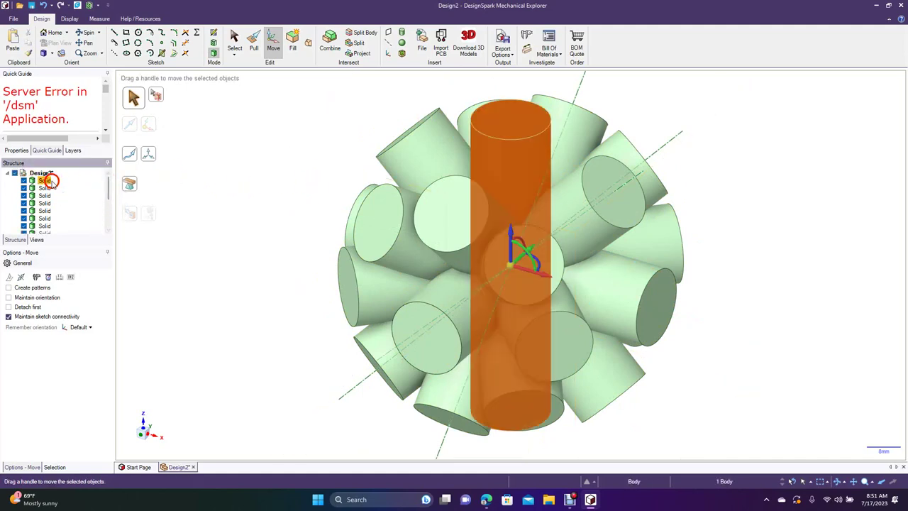
left_click_drag(107, 186, 108, 220)
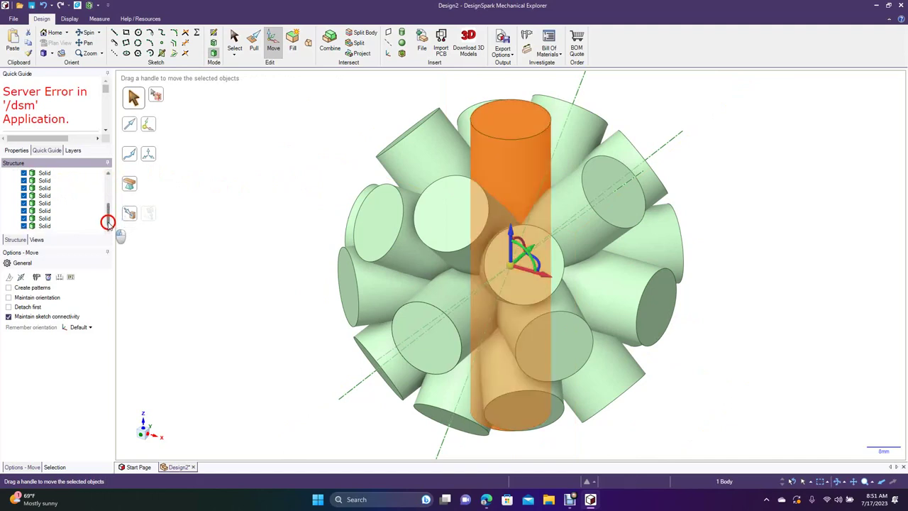
left_click(44, 226, "shift")
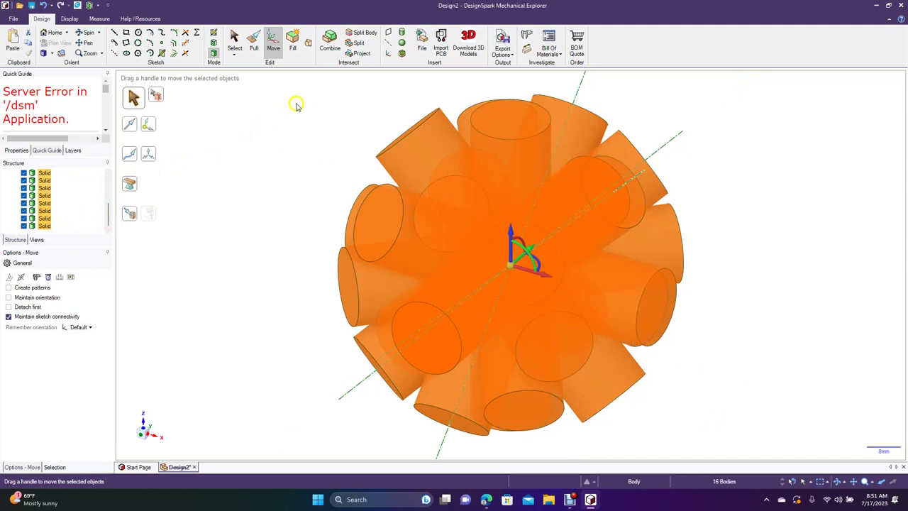
left_click(329, 41)
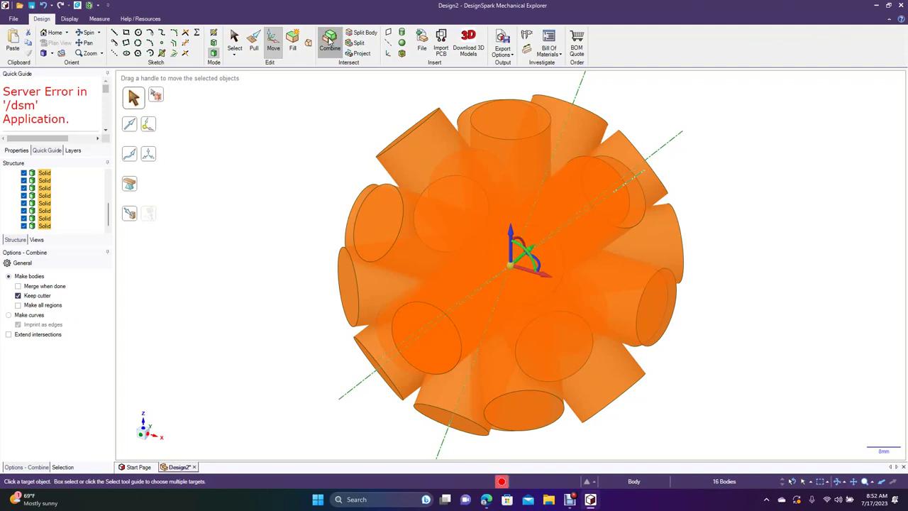
left_click(330, 41)
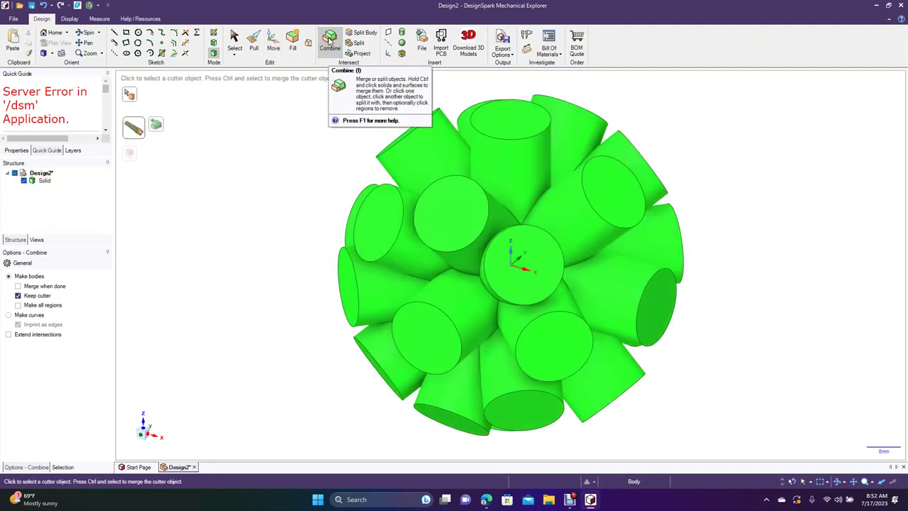
left_click(203, 198)
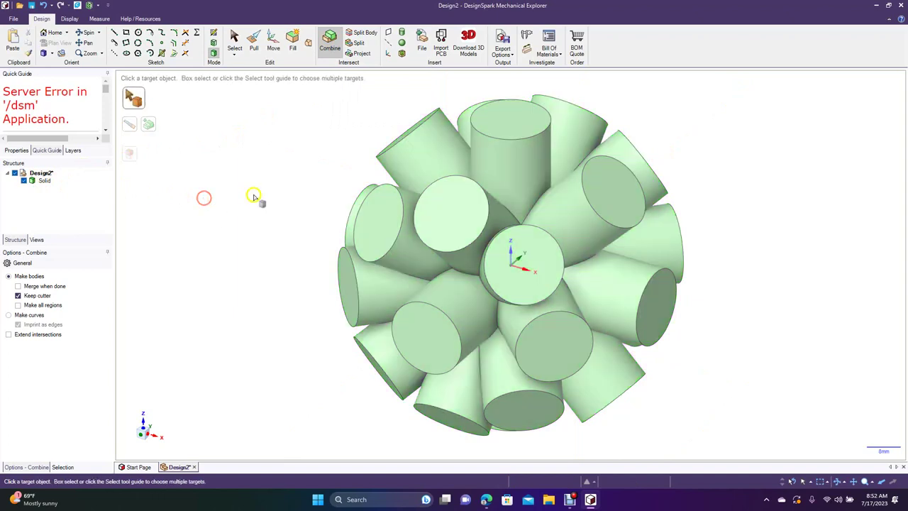
Step: Create a reference plane through the origin, perpendicular to the Y axis
left_click(389, 34)
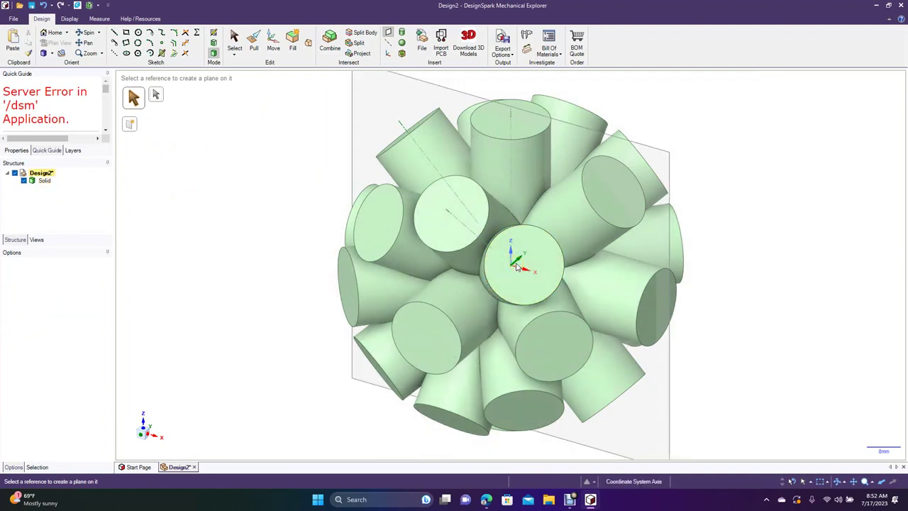
left_click(517, 267)
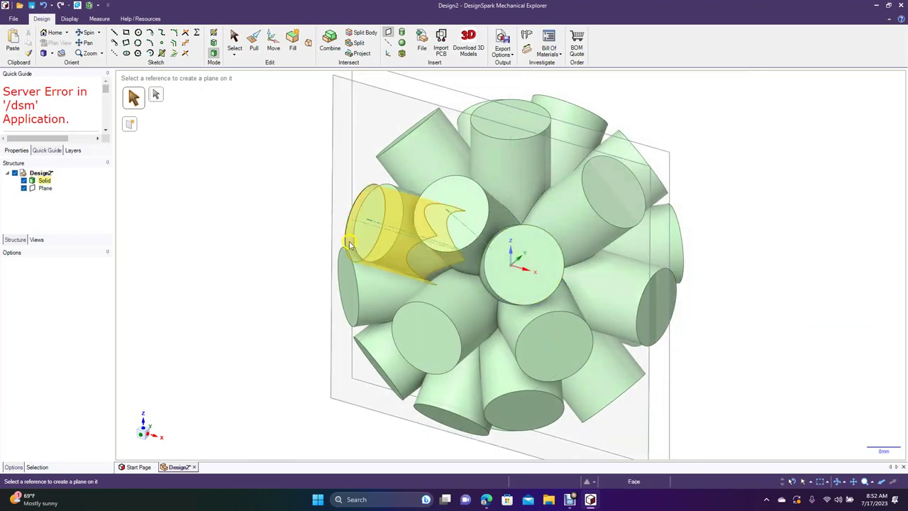
left_click(353, 103)
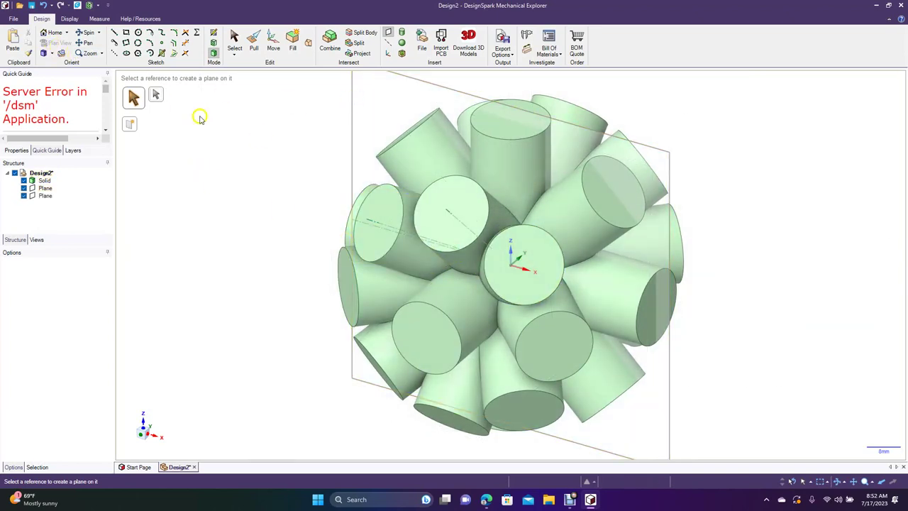
Step: On the new XZ reference plane, sketch a circle 3 in in diameter centred on the origin
left_click(234, 41)
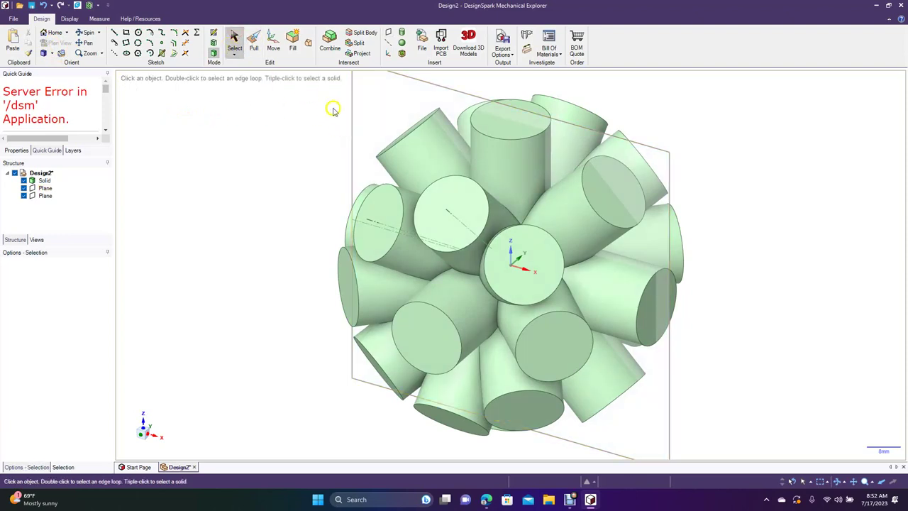
left_click(353, 120)
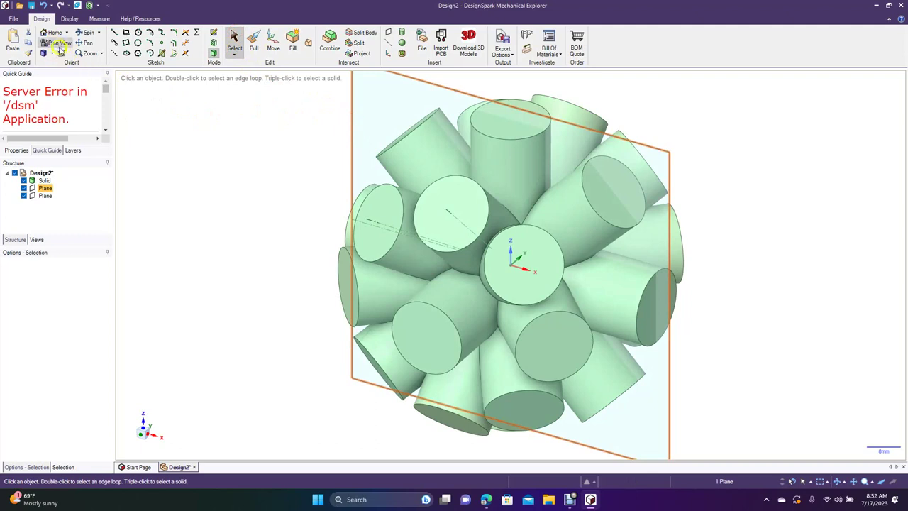
left_click(60, 43)
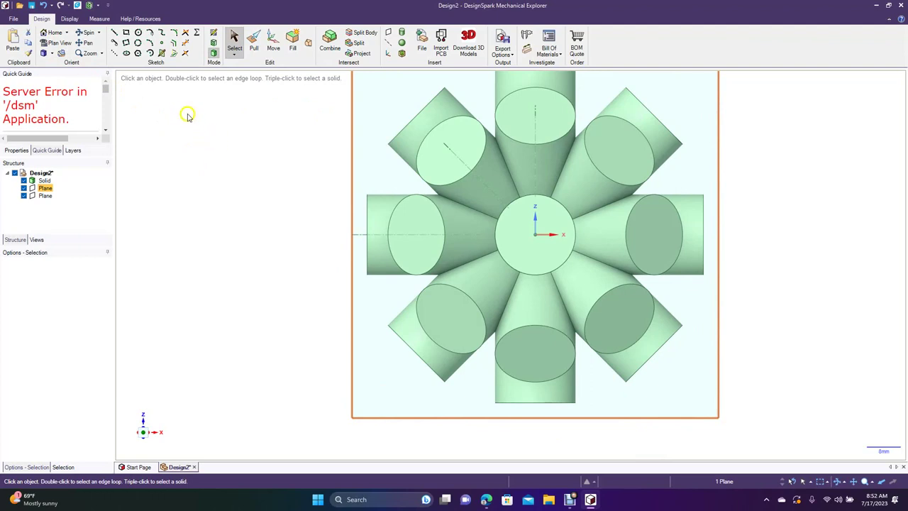
left_click(139, 33)
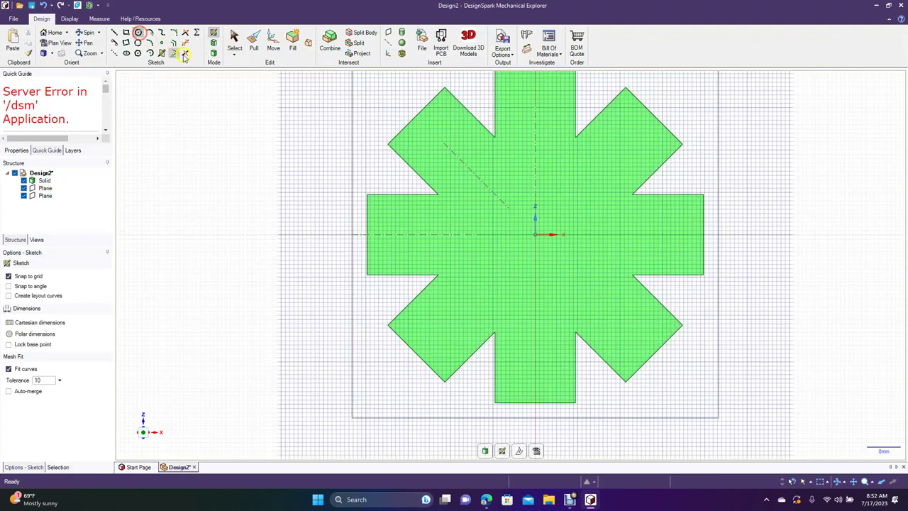
left_click(534, 235)
left_click(647, 137)
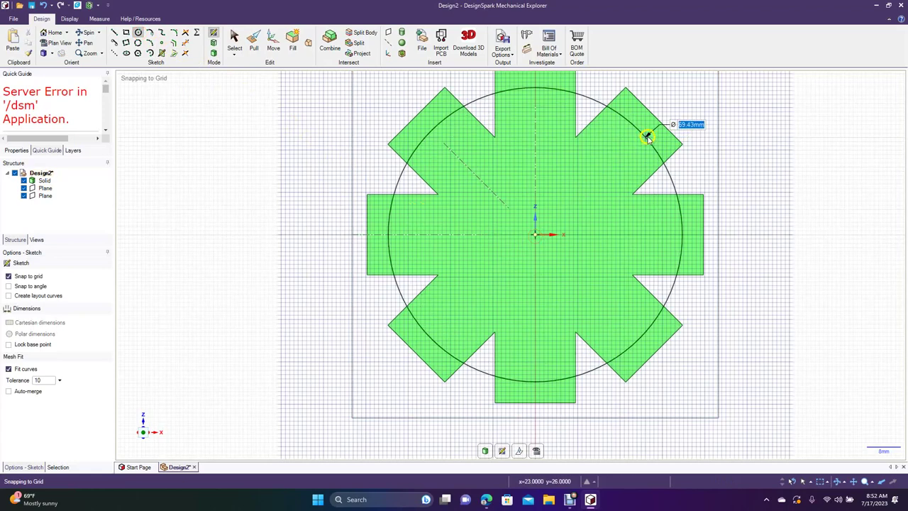
type("3")
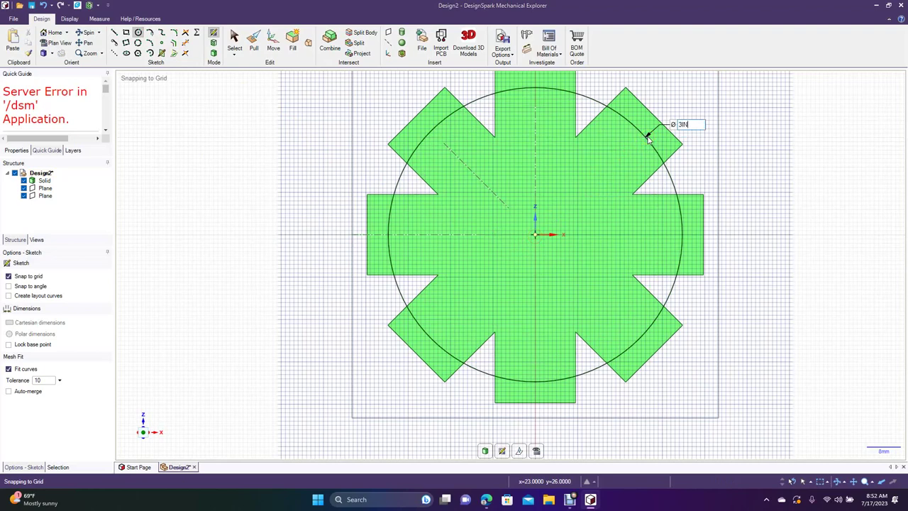
type("IN")
key("Return")
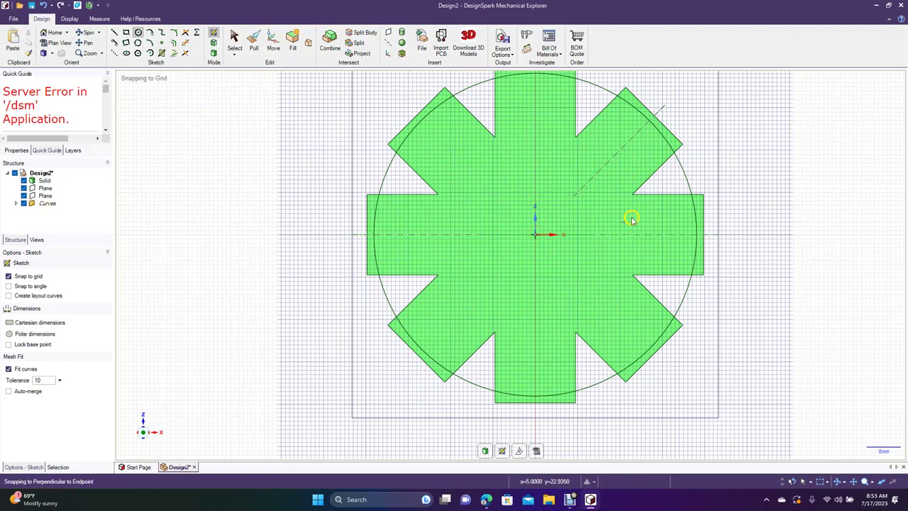
Step: Sketch a second circle 73 mm in diameter concentric with the 3 in circle
left_click(535, 234)
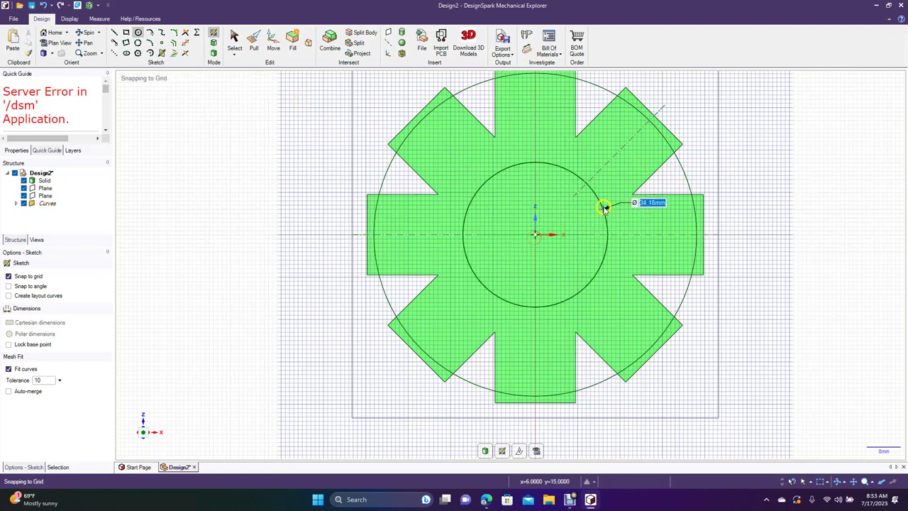
type("7")
type("3")
key("Return")
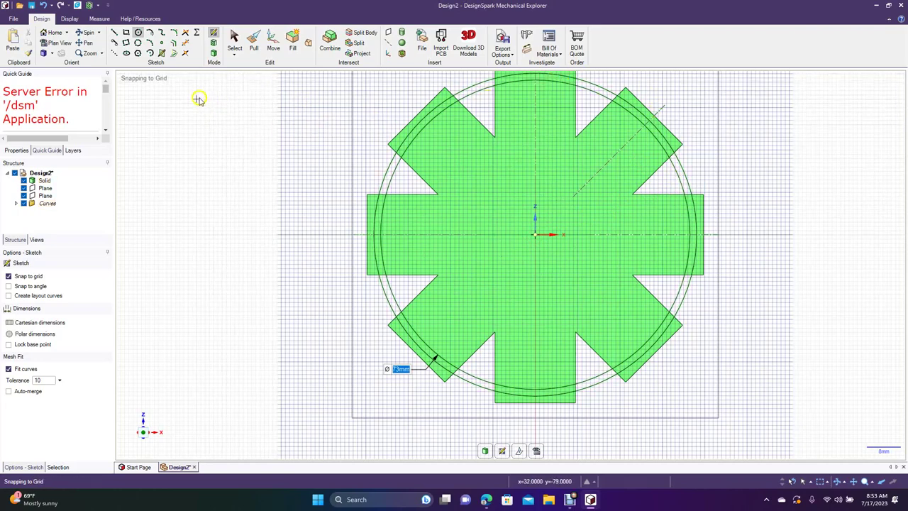
Step: Draw a vertical line across the outer circle through its centre and trim the sketch to a closed half ring on the +X side
left_click(114, 32)
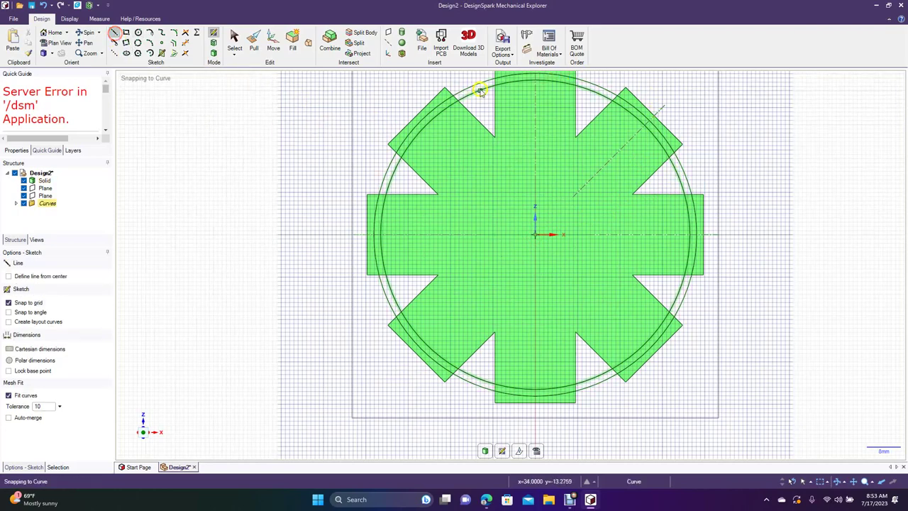
left_click(536, 74)
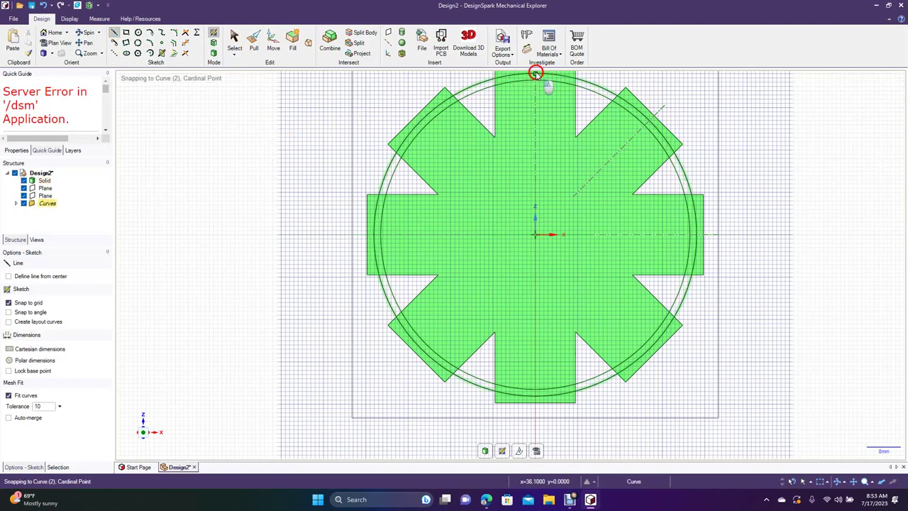
left_click(535, 396)
left_click(233, 37)
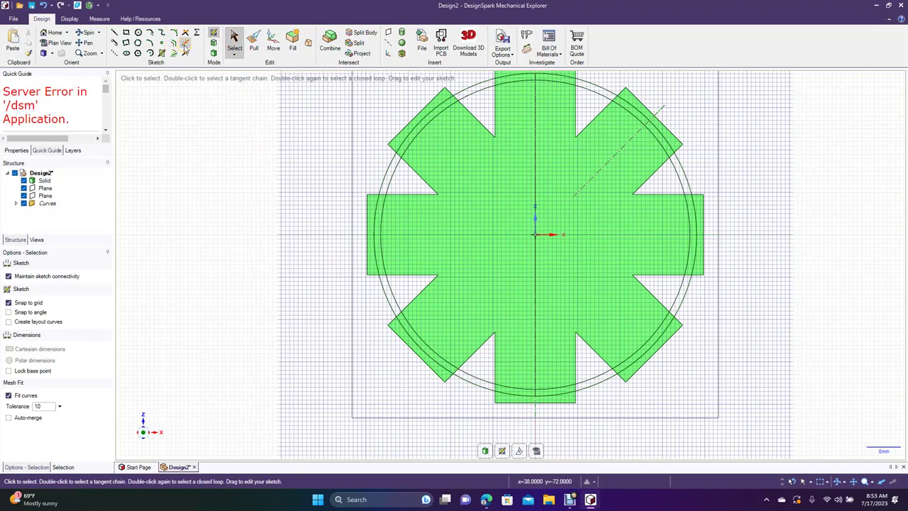
left_click(185, 46)
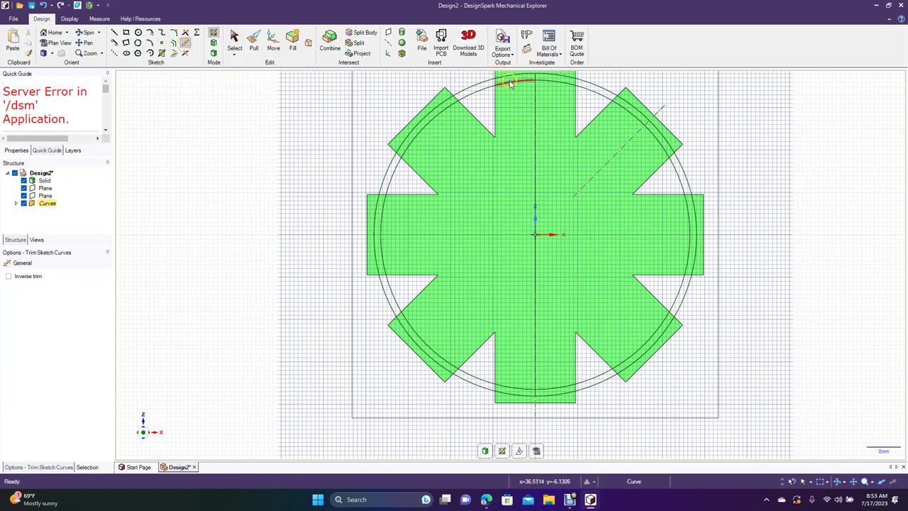
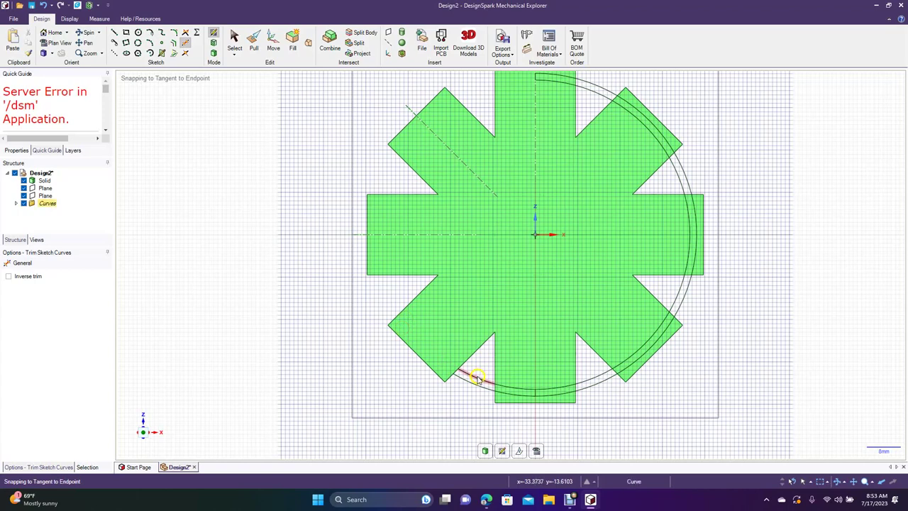
left_click(475, 379)
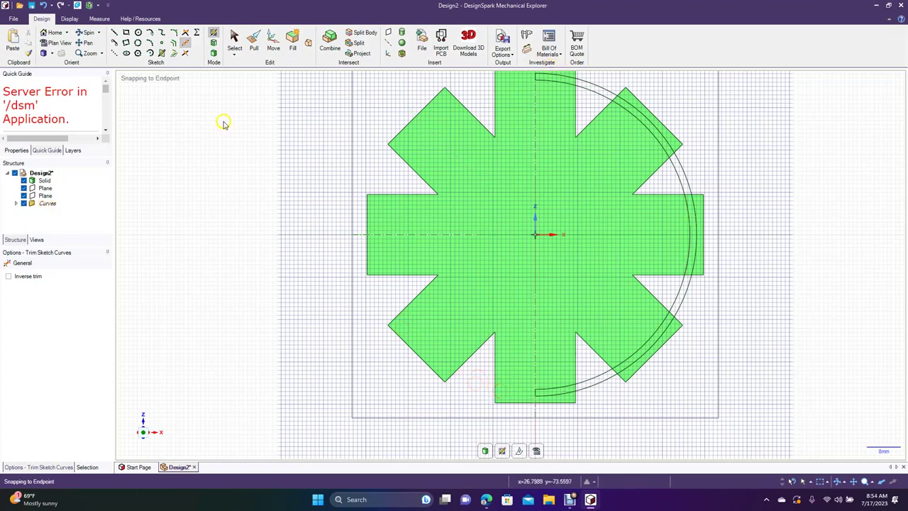
Step: Revolve the half-ring face a full turn about the Z axis with the No merge option
left_click(254, 44)
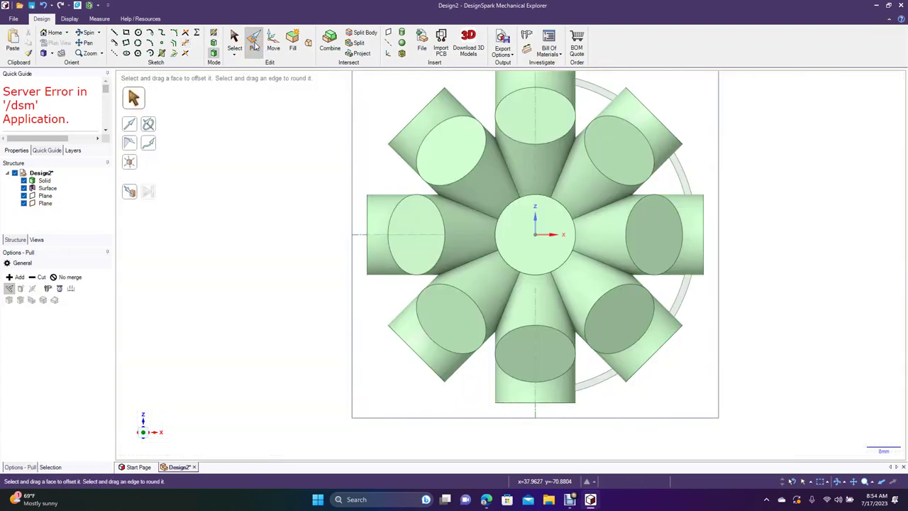
left_click(586, 86)
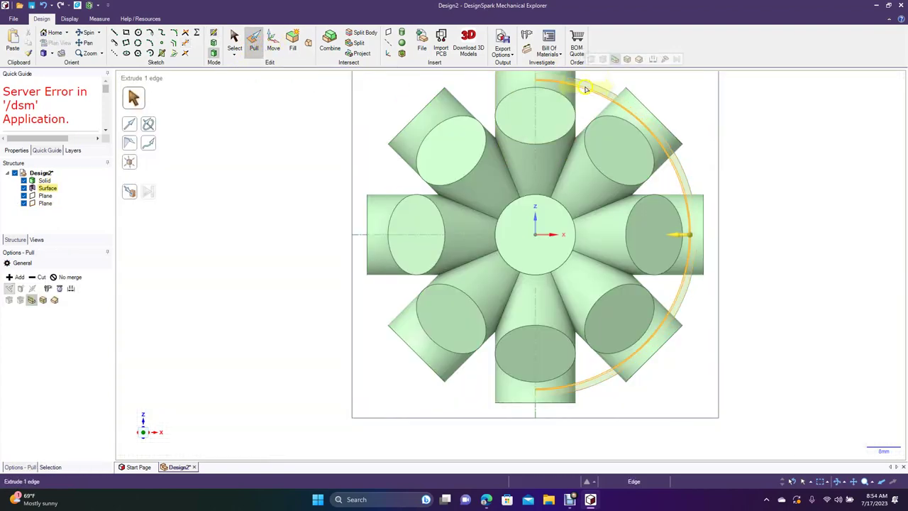
left_click(586, 86)
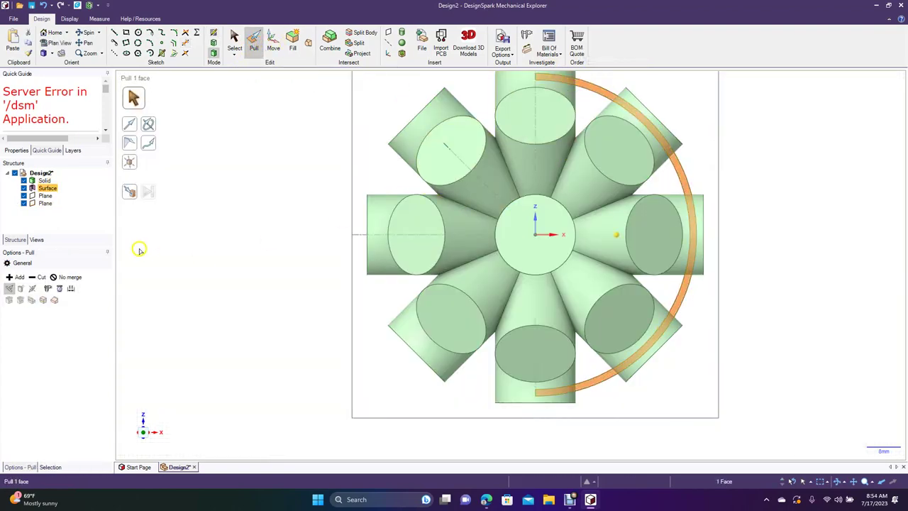
left_click(69, 276)
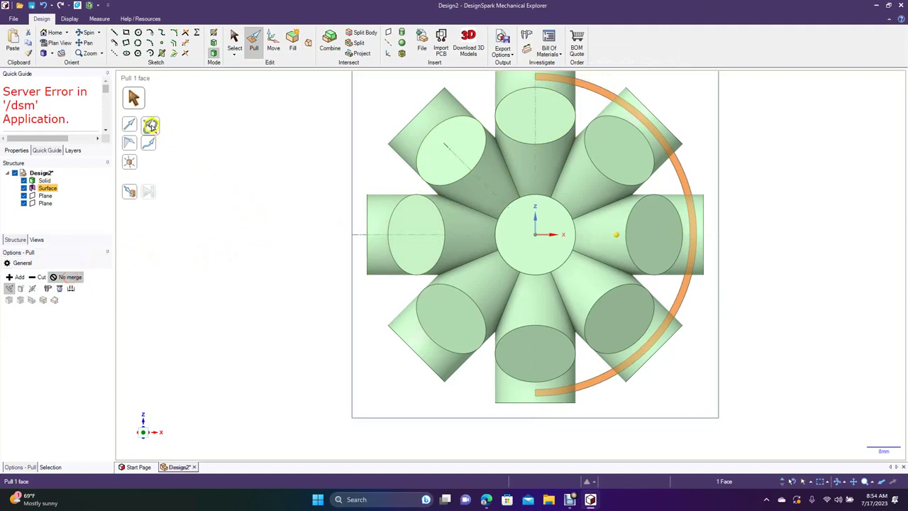
left_click(148, 125)
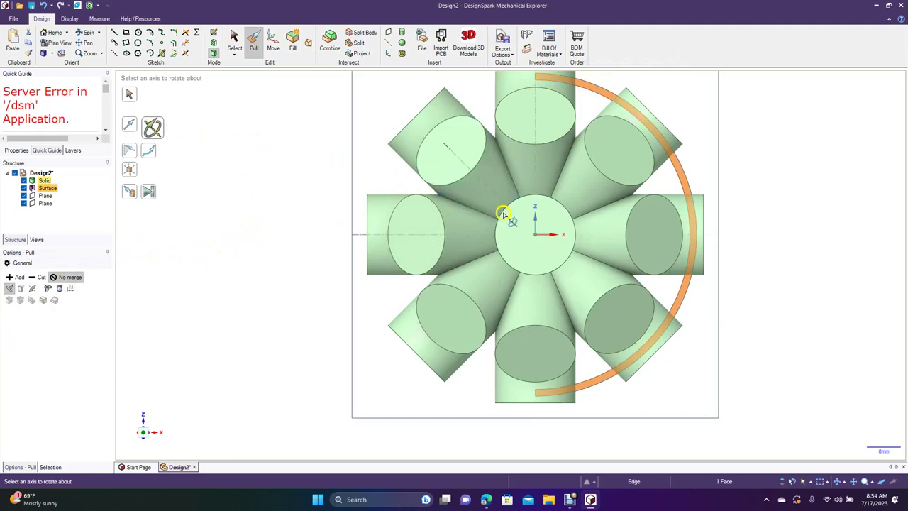
left_click(537, 225)
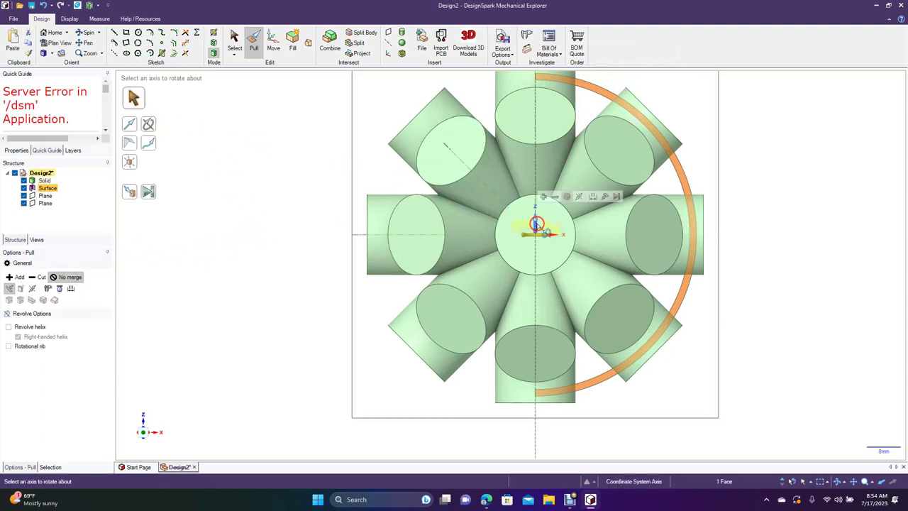
left_click(148, 191)
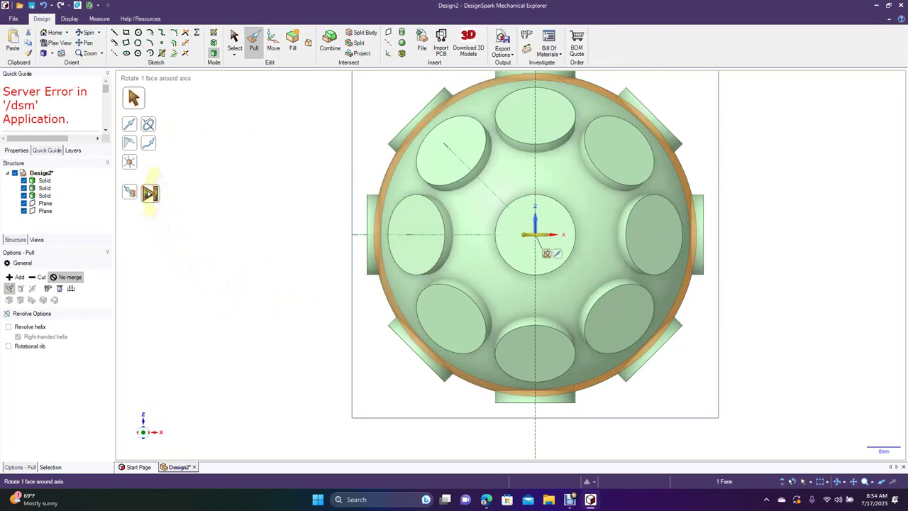
left_click(234, 38)
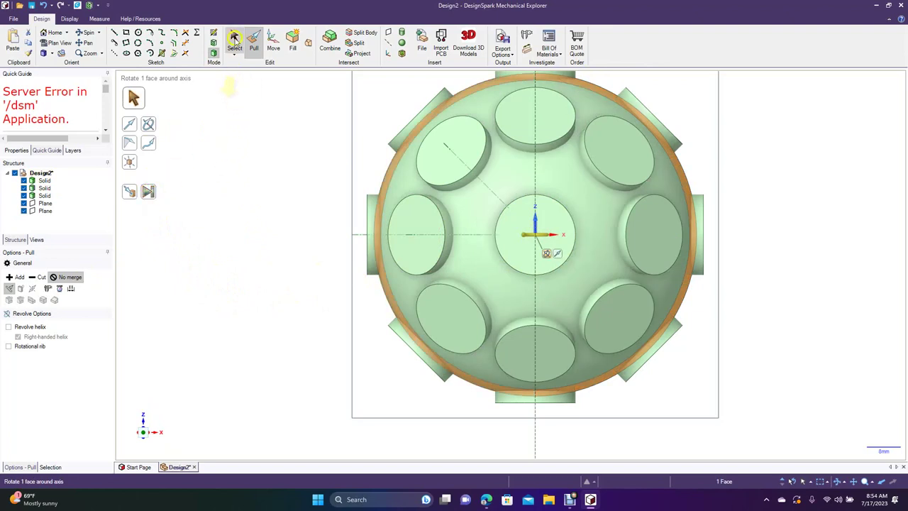
left_click(249, 104)
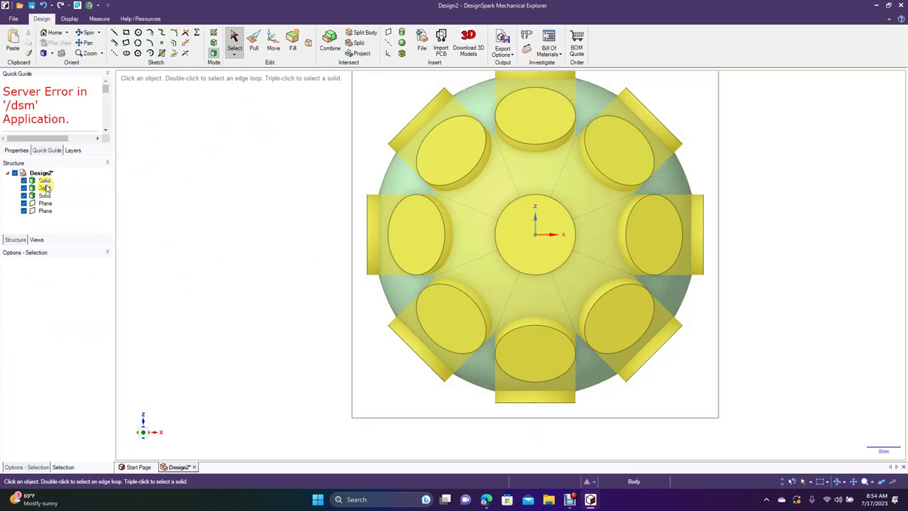
Step: Combine the two revolved shell solids into a single body
left_click(45, 195)
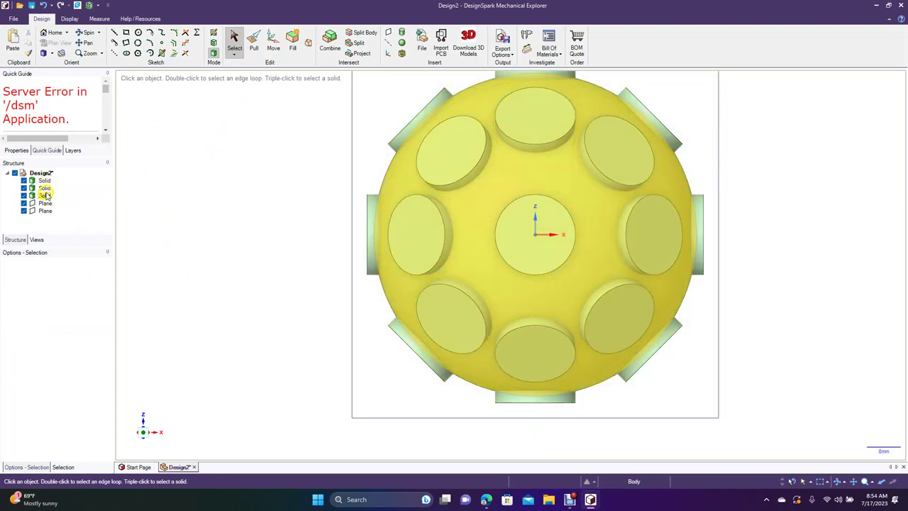
left_click(46, 195)
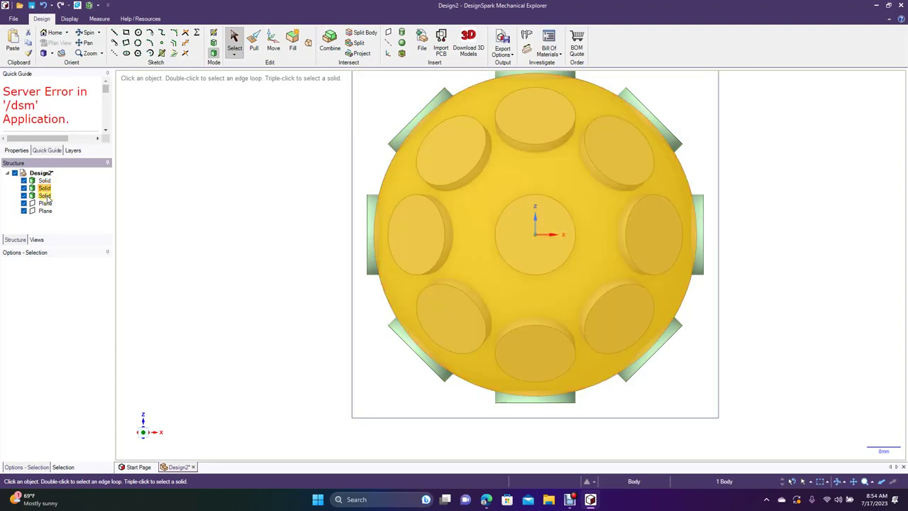
left_click(45, 195, "ctrl")
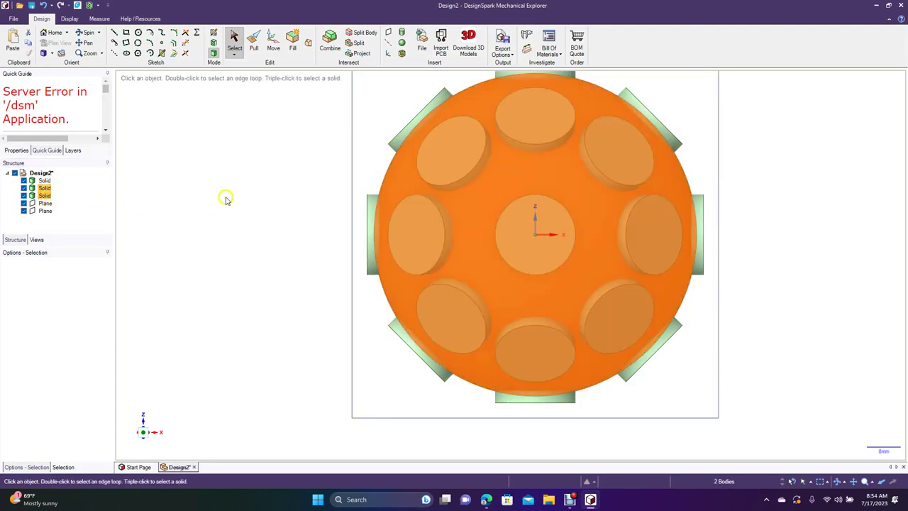
left_click(328, 44)
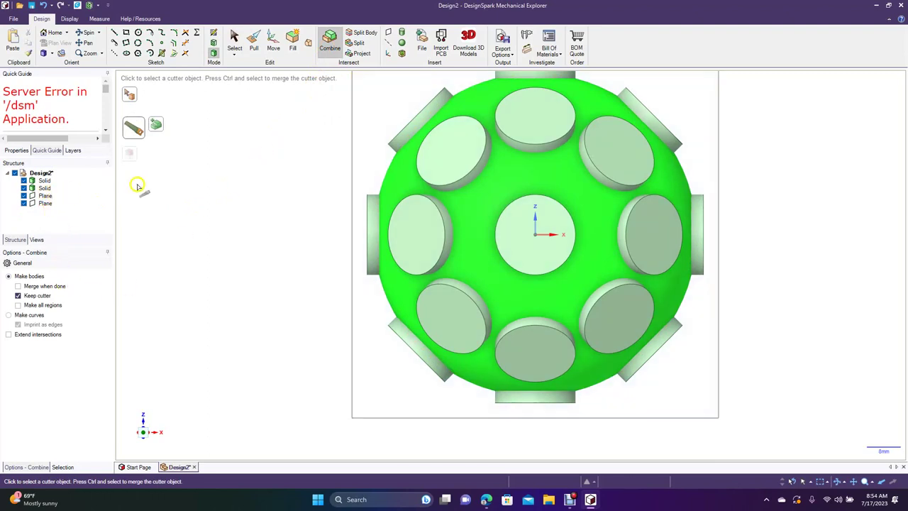
left_click(45, 197)
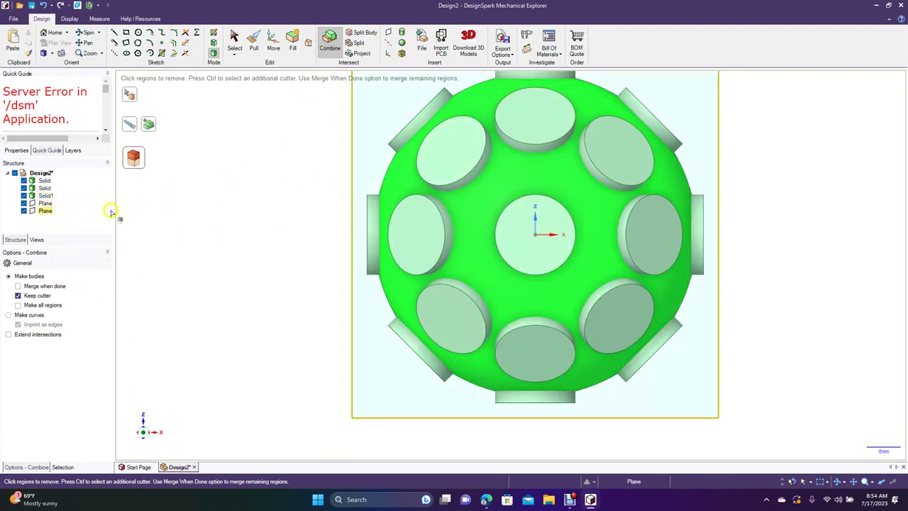
left_click(197, 225)
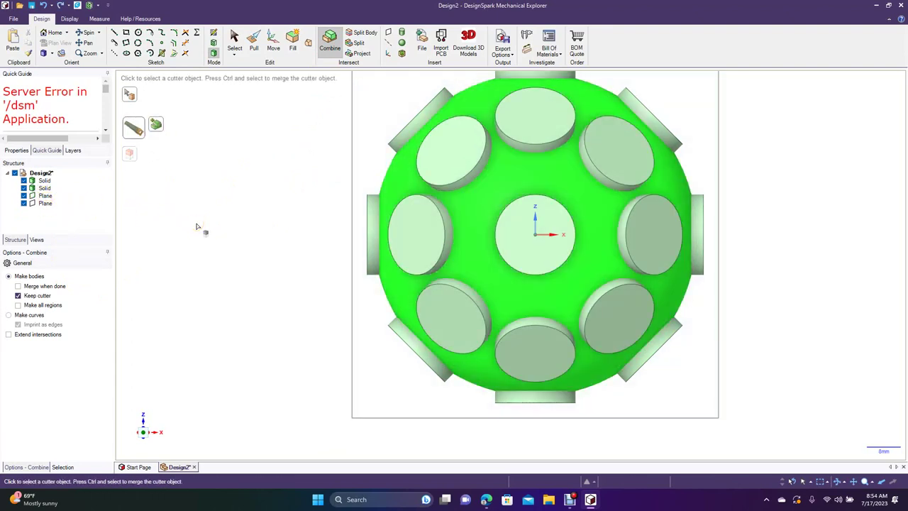
Step: Delete both reference planes from the design
left_click(234, 39)
left_click(56, 190)
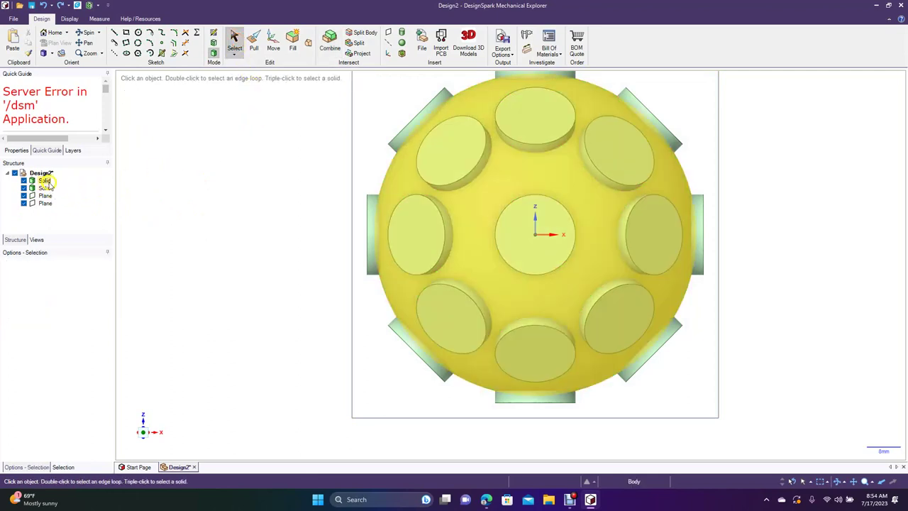
left_click(49, 182)
left_click(46, 196)
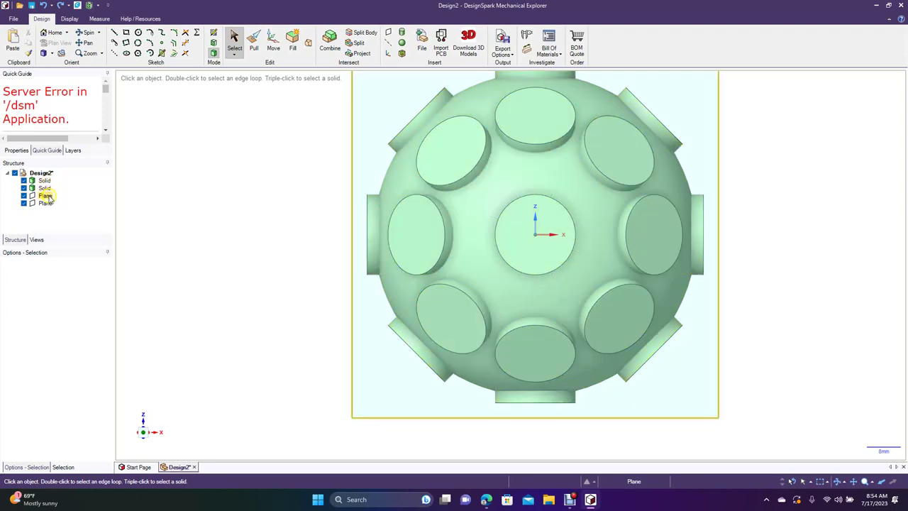
right_click(47, 196)
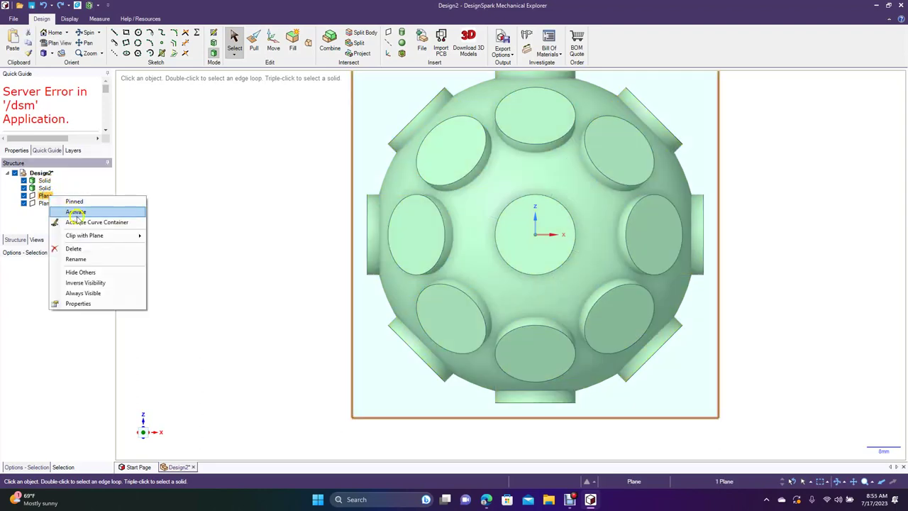
left_click(87, 250)
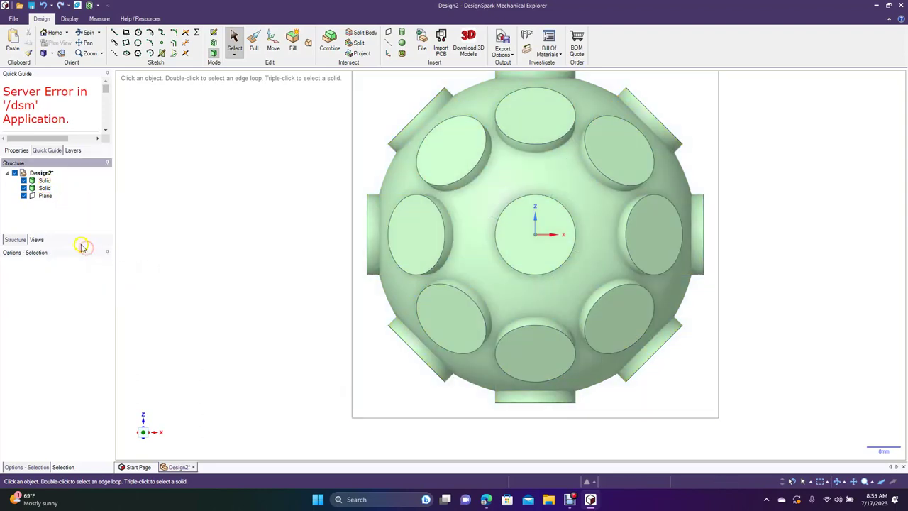
right_click(45, 197)
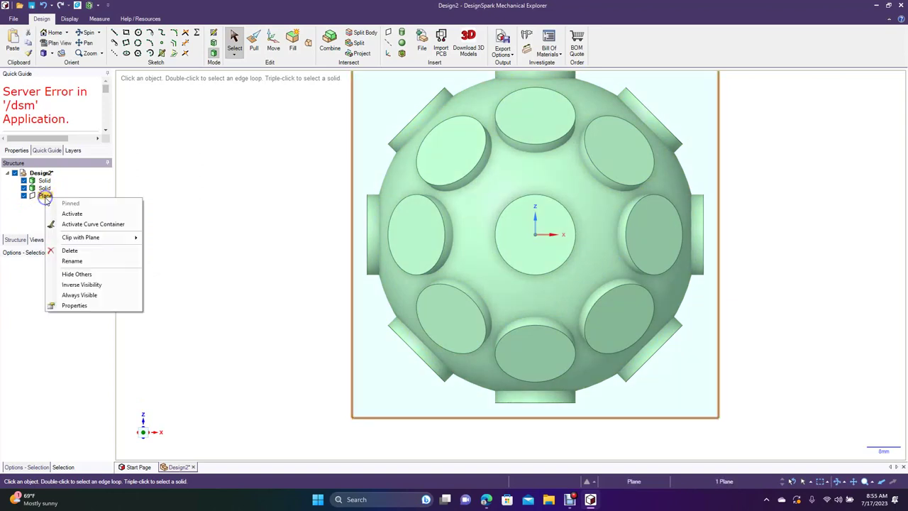
left_click(86, 250)
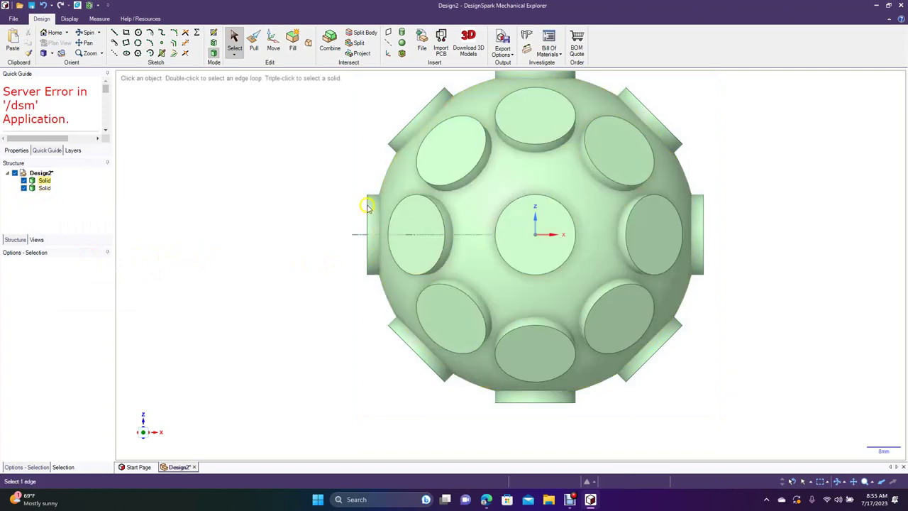
Step: Combine the spherical shell as target with the cylinder cluster as cutter, splitting the bodies where they intersect
left_click(86, 42)
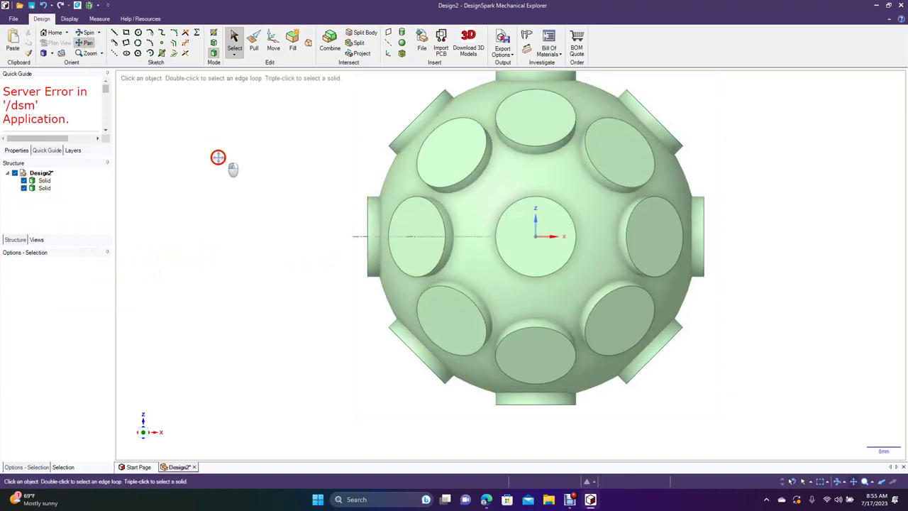
left_click_drag(219, 158, 215, 200)
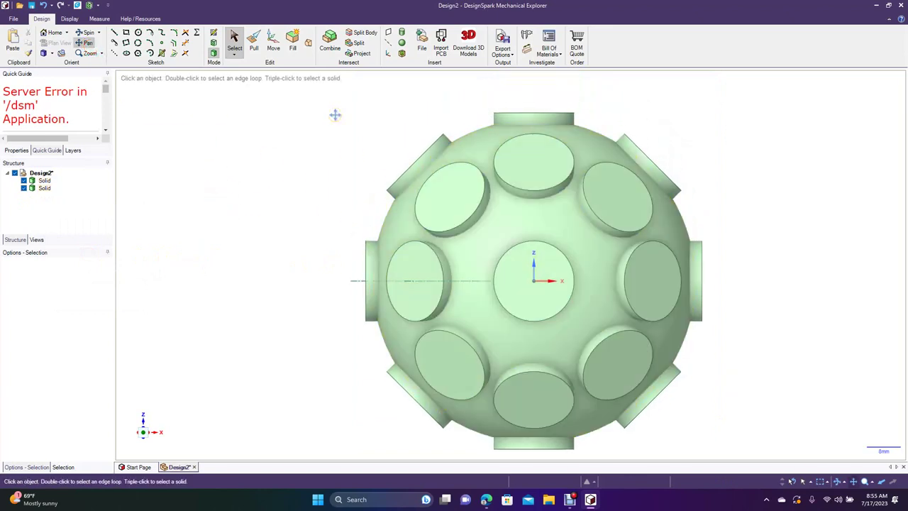
left_click(330, 44)
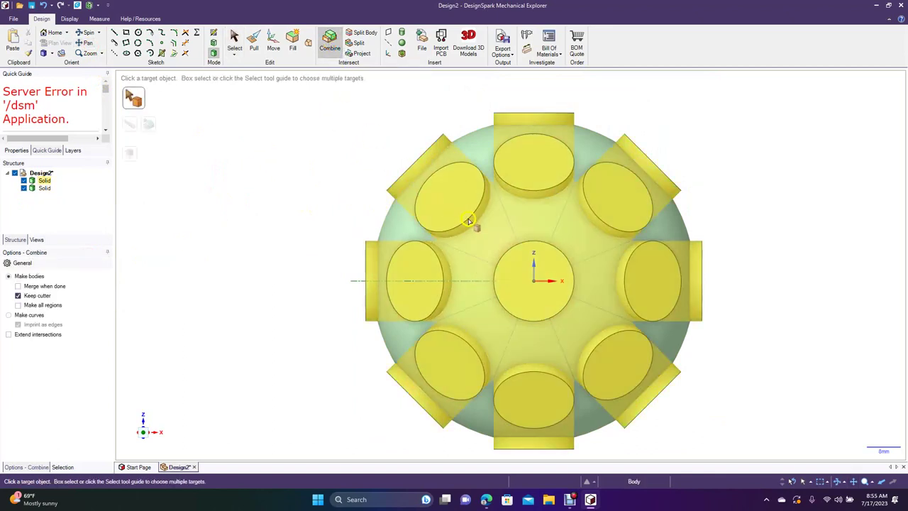
left_click(401, 231)
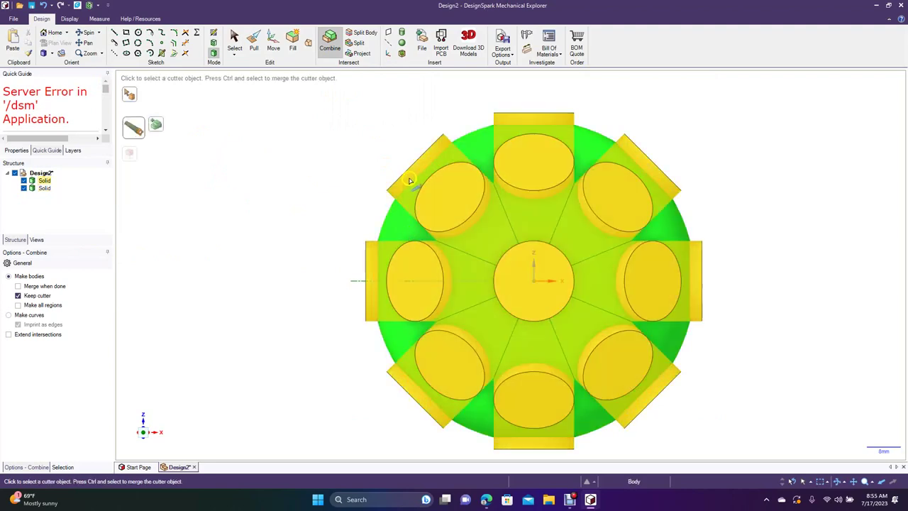
left_click(415, 172)
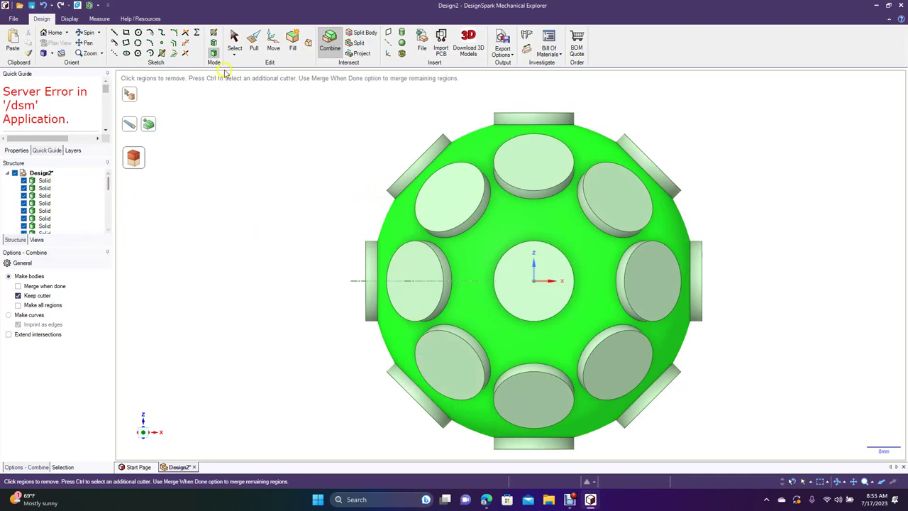
Step: Move the perforated shell body about 79.6 mm along the +X axis, away from the cylinder pieces
left_click(235, 39)
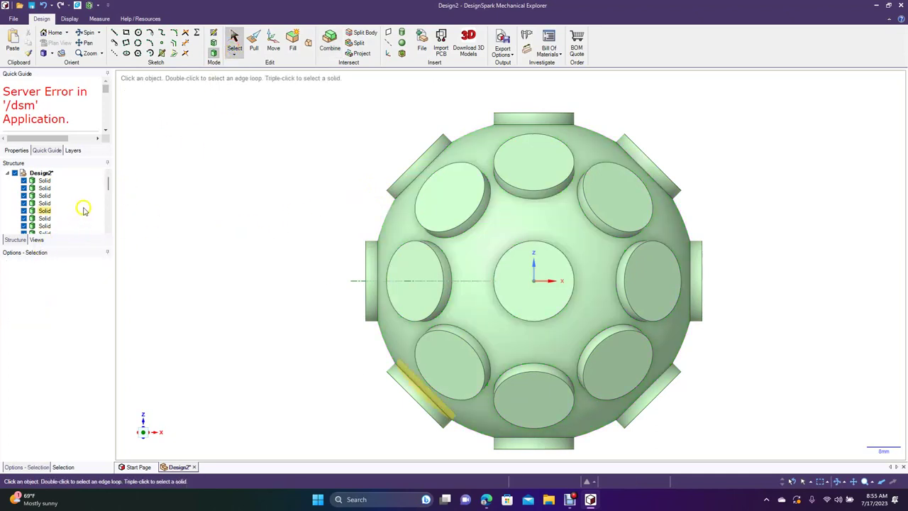
left_click_drag(108, 184, 111, 223)
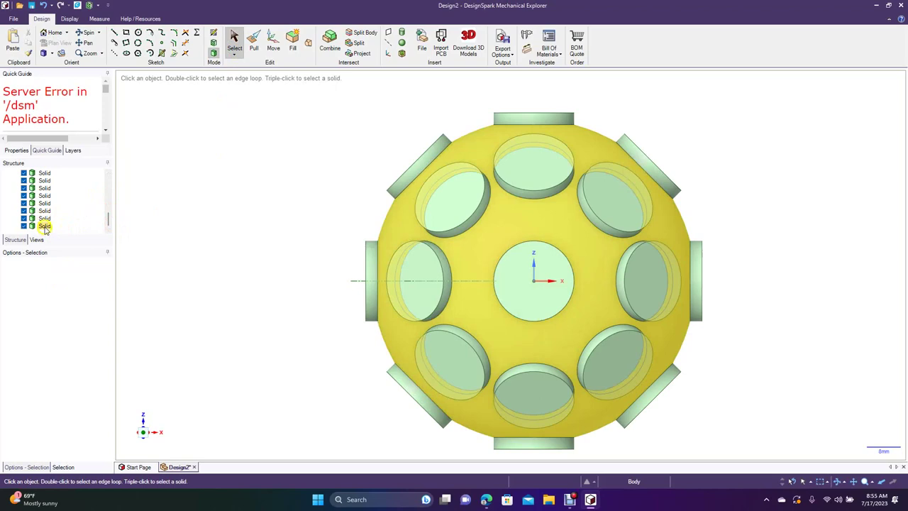
left_click(45, 226)
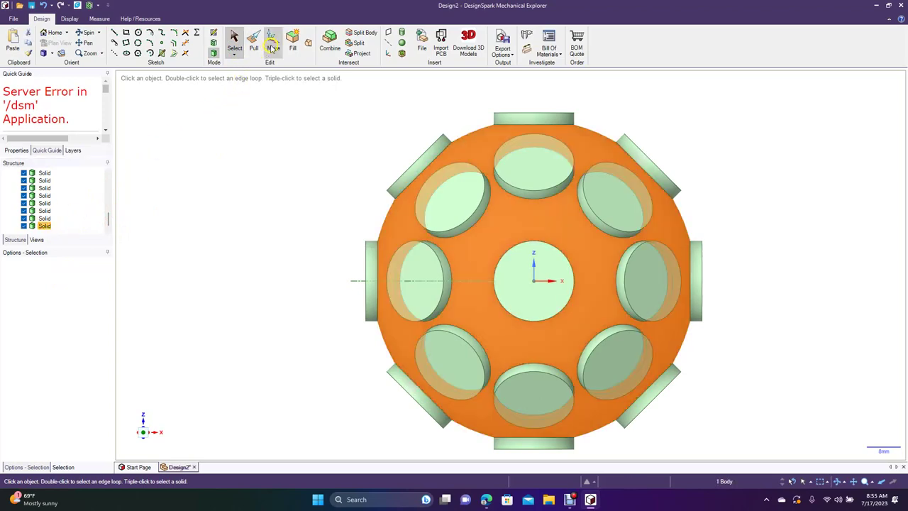
left_click(273, 47)
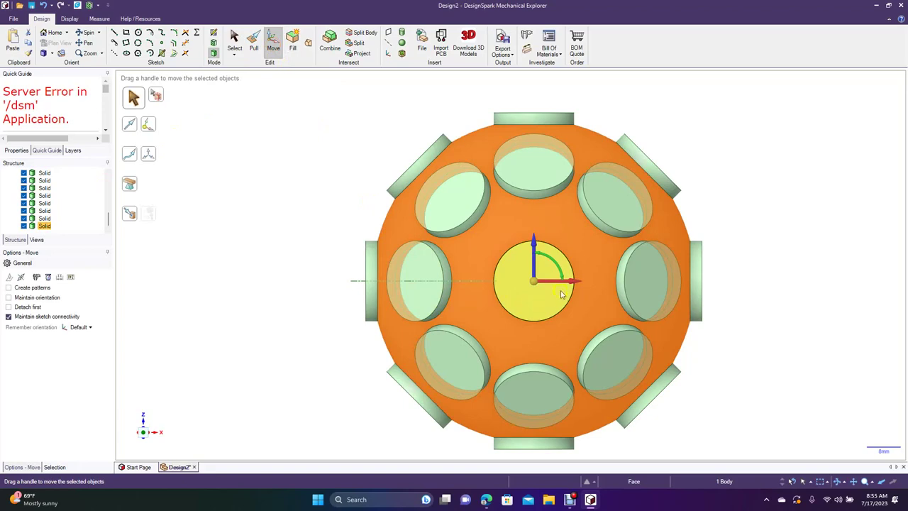
left_click_drag(571, 282, 903, 262)
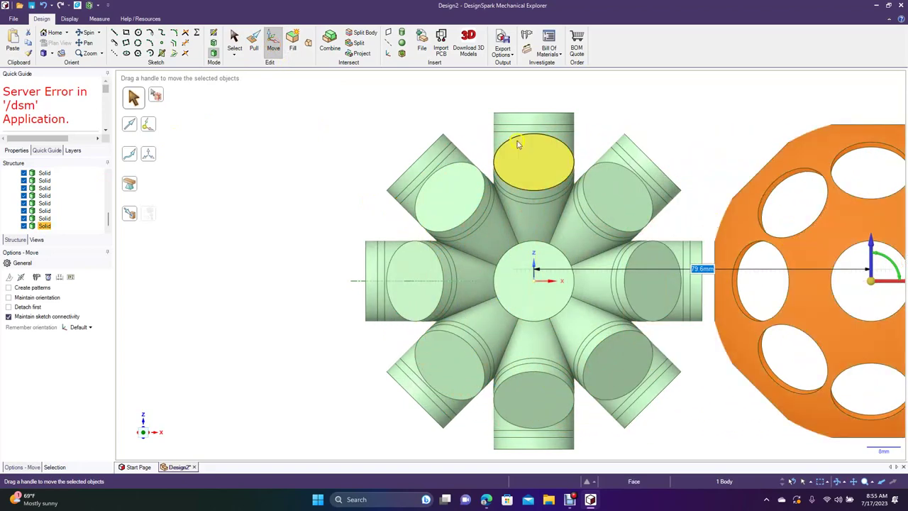
Step: Delete all the leftover cylinder and cut-out bodies around the origin, keeping only the perforated shell
left_click(234, 43)
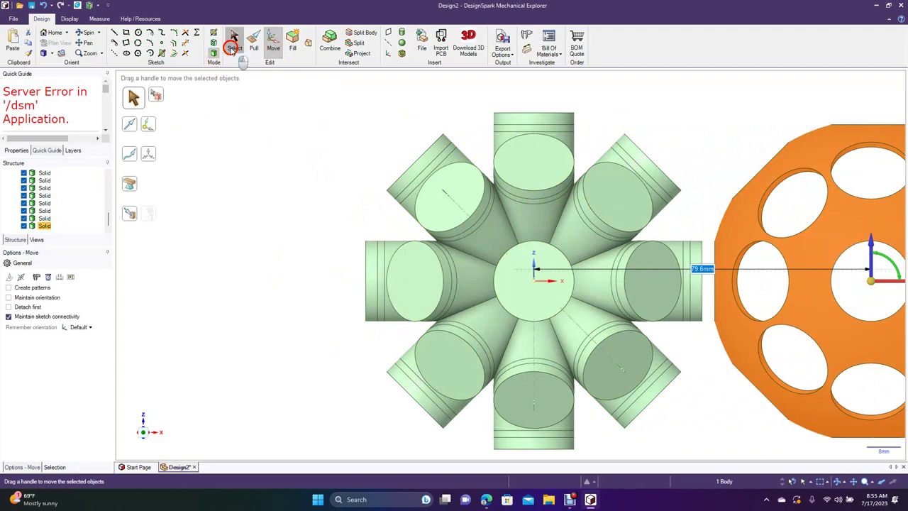
left_click(258, 116)
left_click_drag(247, 99, 752, 465)
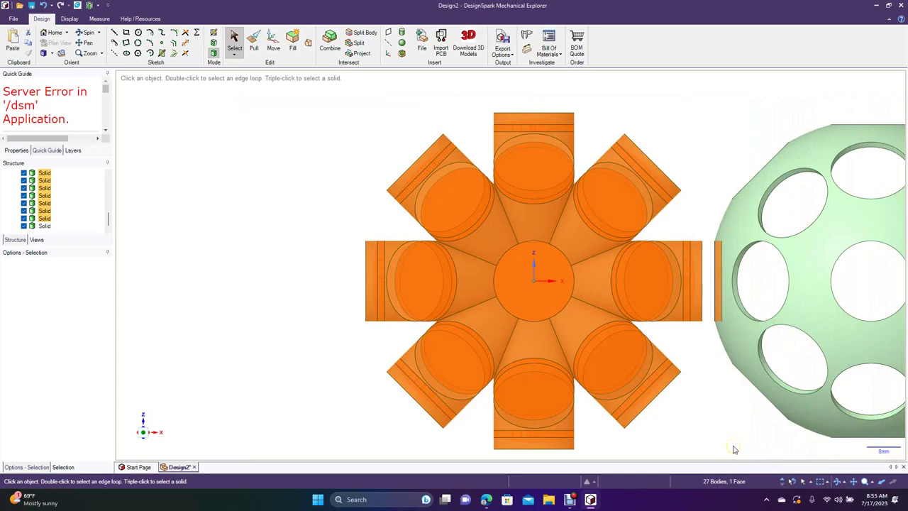
key("Delete")
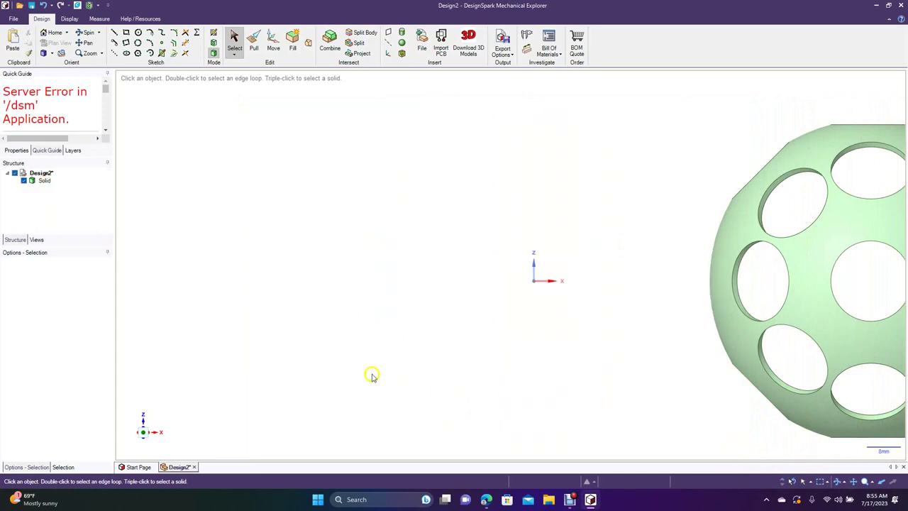
Step: Inspect the perforated shell from several angles, starting from a standard 3D view
left_click(54, 55)
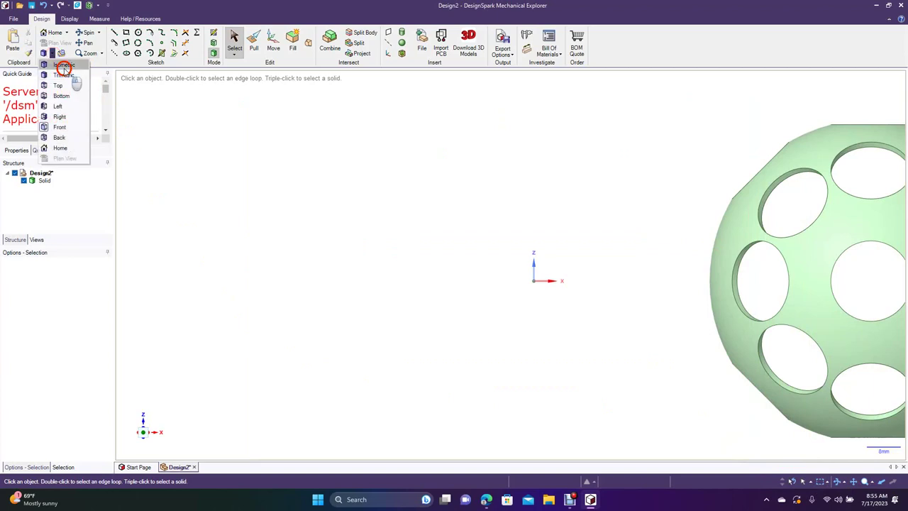
left_click(64, 74)
left_click(86, 32)
mouse_move(260, 156)
left_mouse_down()
mouse_move(318, 208)
mouse_move(361, 208)
mouse_move(405, 224)
mouse_move(441, 213)
mouse_move(363, 144)
mouse_move(221, 170)
mouse_move(161, 130)
mouse_move(295, 220)
mouse_move(446, 229)
mouse_move(436, 227)
mouse_move(456, 254)
mouse_move(295, 247)
mouse_move(444, 210)
mouse_move(452, 184)
mouse_move(265, 225)
left_mouse_up()
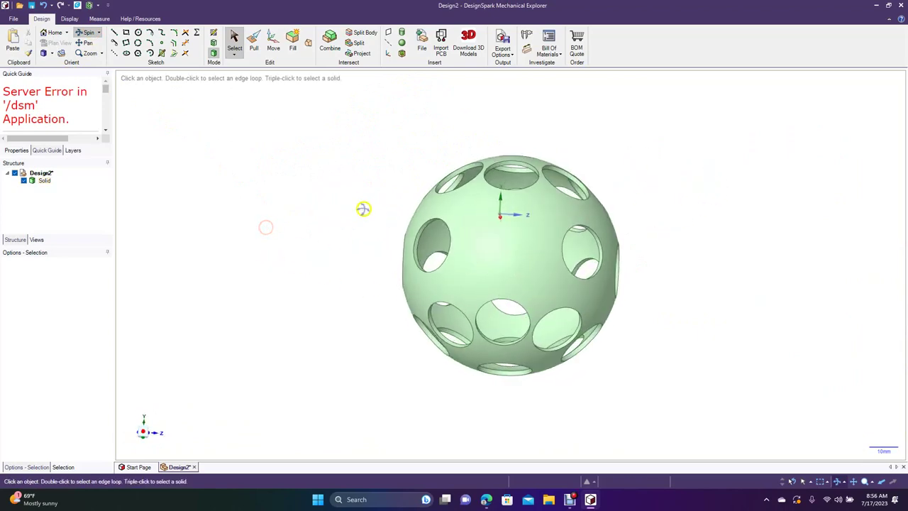
left_click(467, 250)
left_click(231, 42)
left_click(300, 184)
Step: Undo the deletion of the leftover bodies and the shell's move along the X axis
key("ctrl+z")
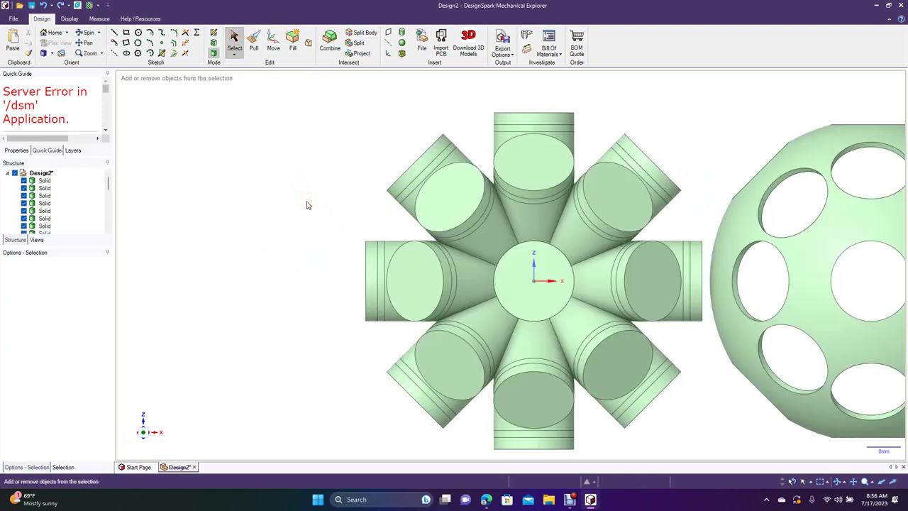
left_click(88, 33)
left_click_drag(262, 208, 215, 152)
left_click(156, 220)
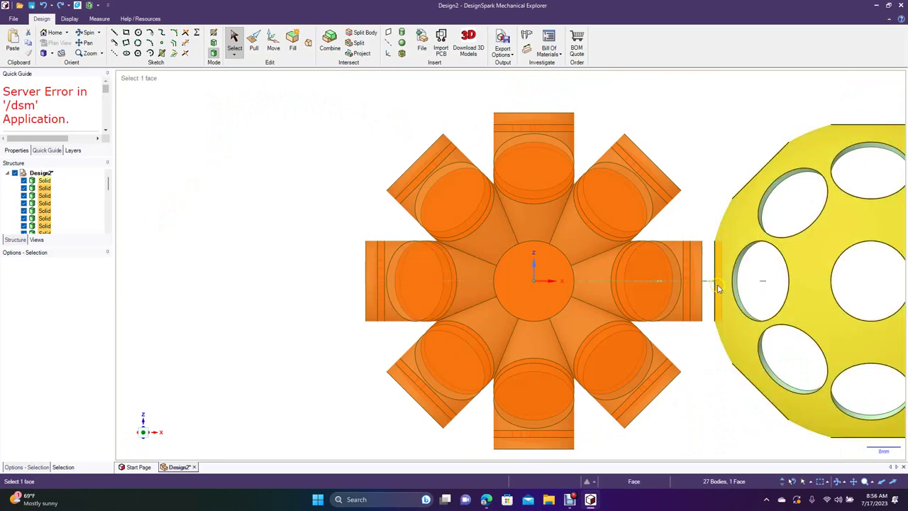
key("ctrl+z")
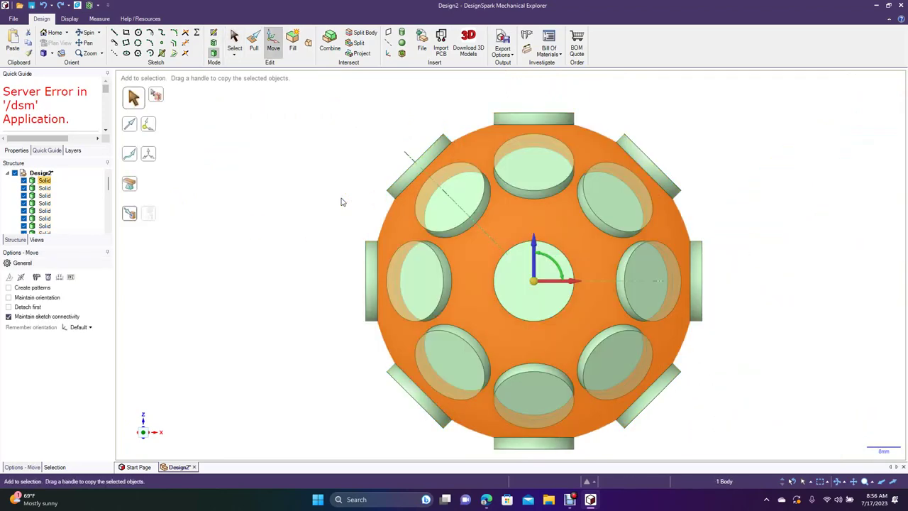
Step: Move the perforated shell about 79.7 mm along the +X axis, clear of the cylinder cluster
left_click(234, 41)
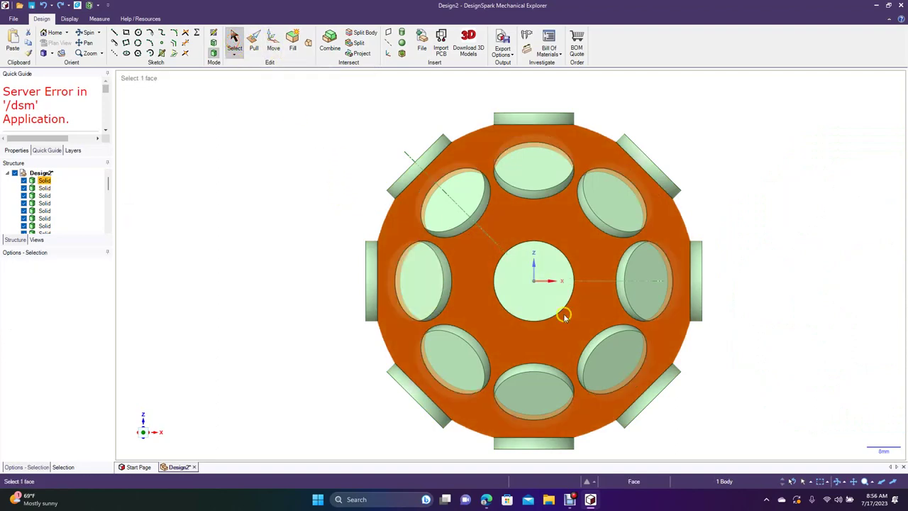
left_click(273, 43)
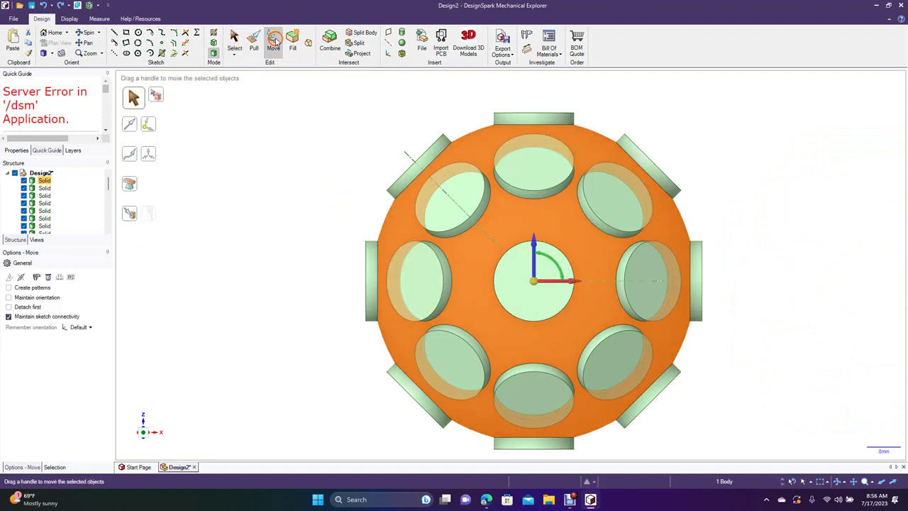
left_click_drag(571, 281, 907, 282)
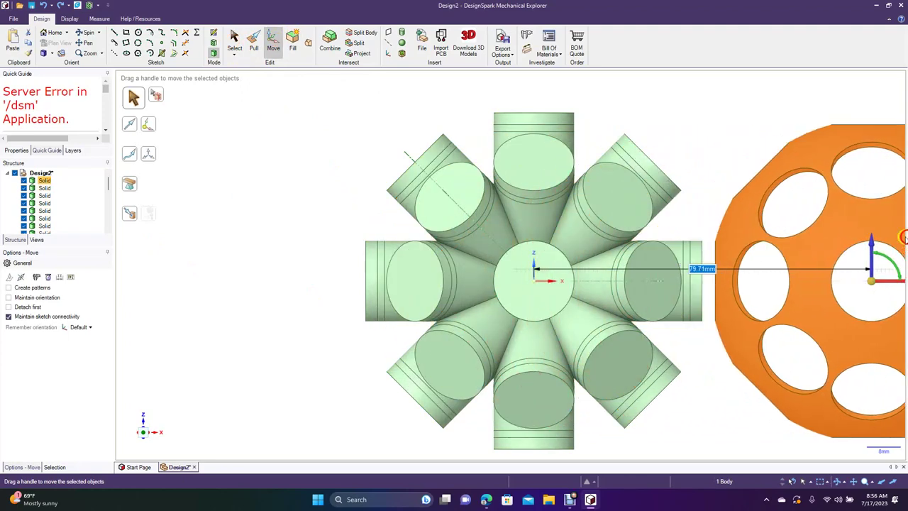
left_click(740, 113)
Step: Delete every solid in the design except the perforated shell
left_click(85, 32)
left_click_drag(212, 166, 303, 261)
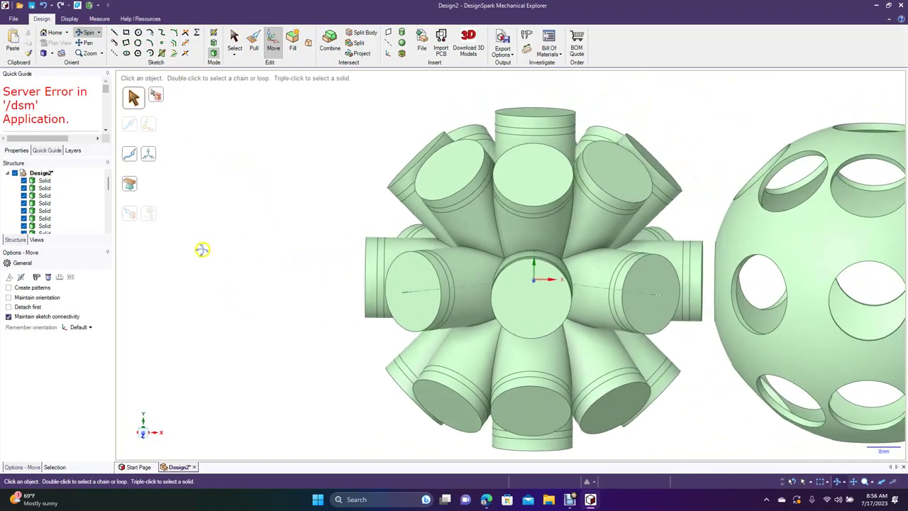
mouse_move(108, 186)
left_mouse_down()
mouse_move(110, 224)
mouse_move(109, 173)
left_mouse_up()
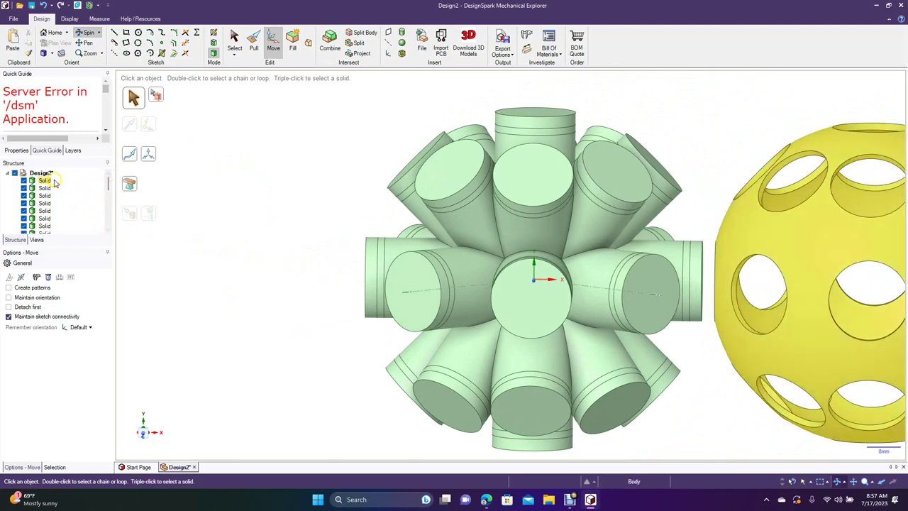
left_click(44, 188)
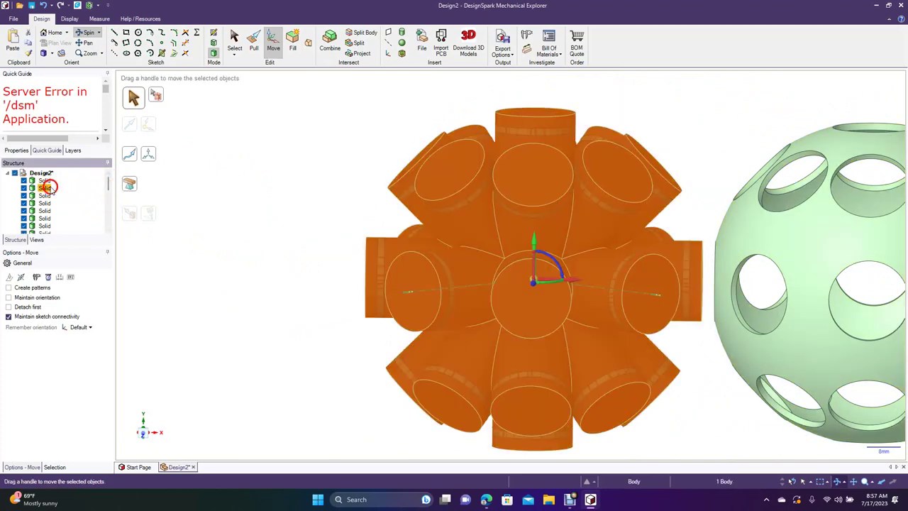
left_click_drag(106, 187, 105, 227)
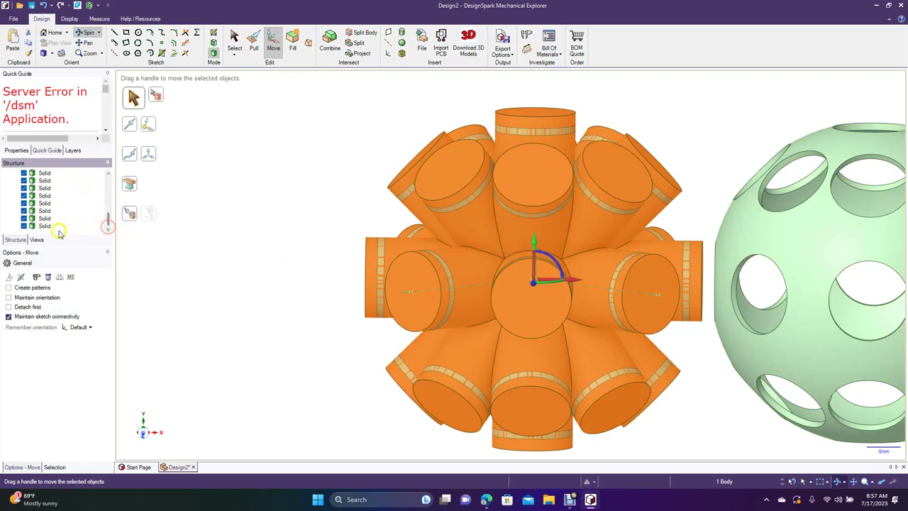
left_click(44, 226, "shift")
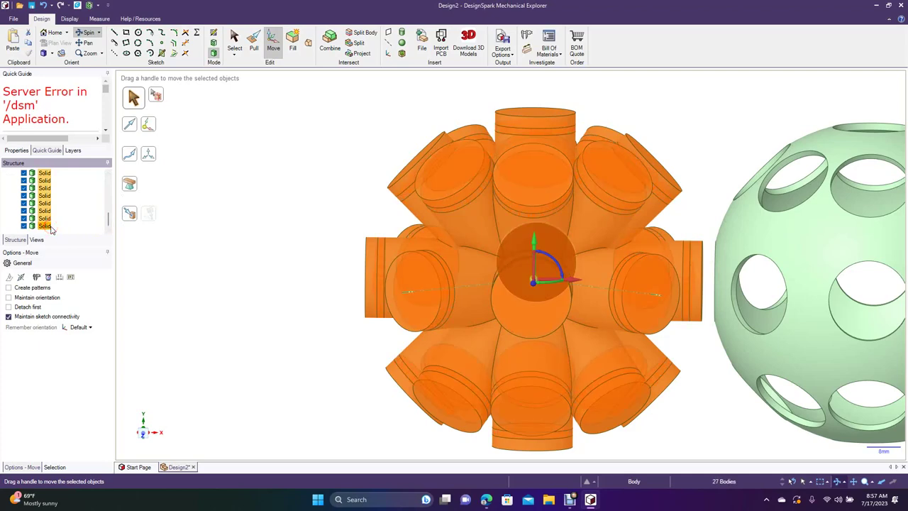
key("Delete")
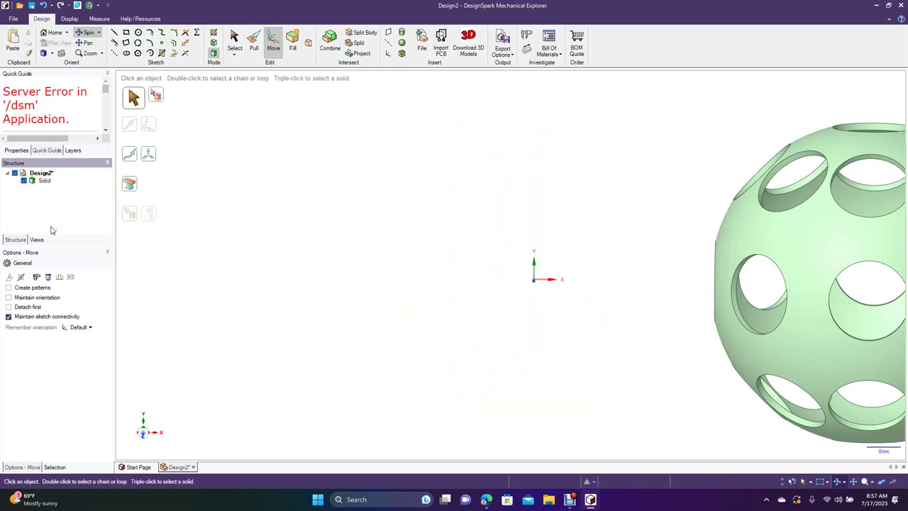
Step: Save the ball design to the Desktop as Design2 in the DS Mechanical (*.rsdocx) format
left_click(50, 55)
left_click(54, 64)
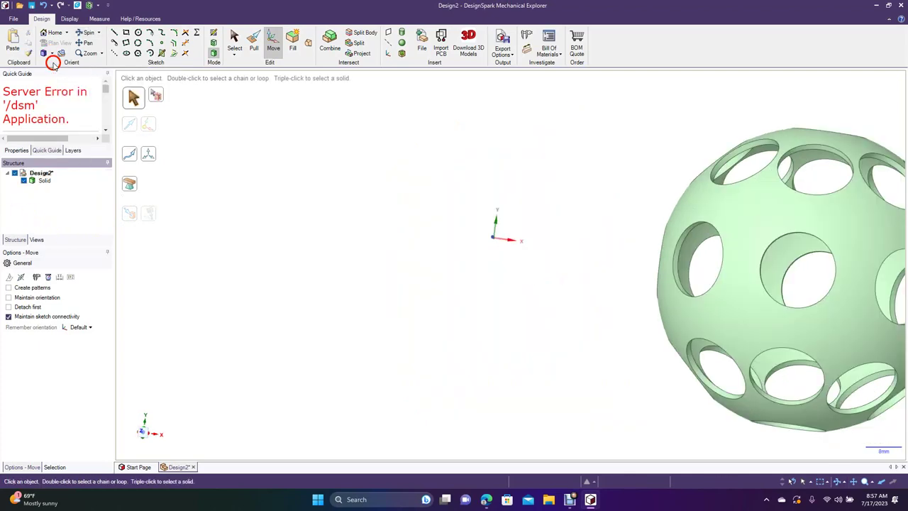
left_click(88, 33)
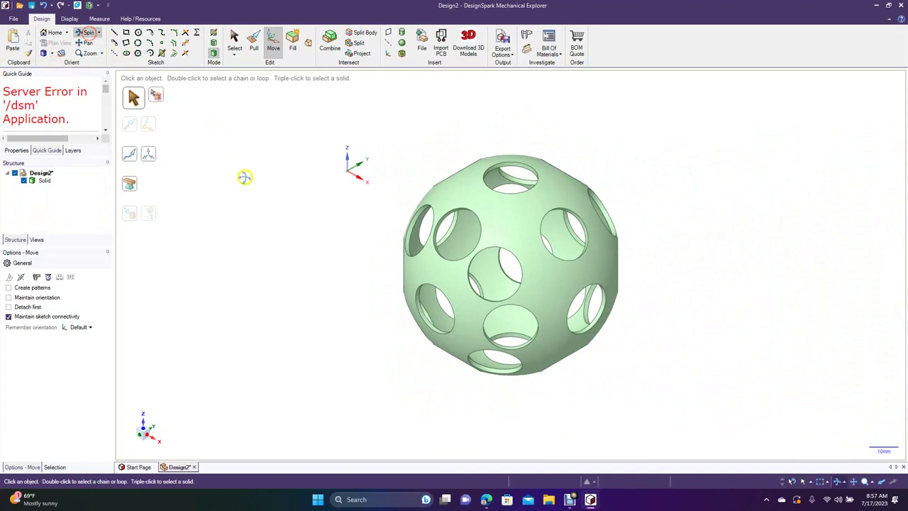
left_click_drag(246, 179, 308, 246)
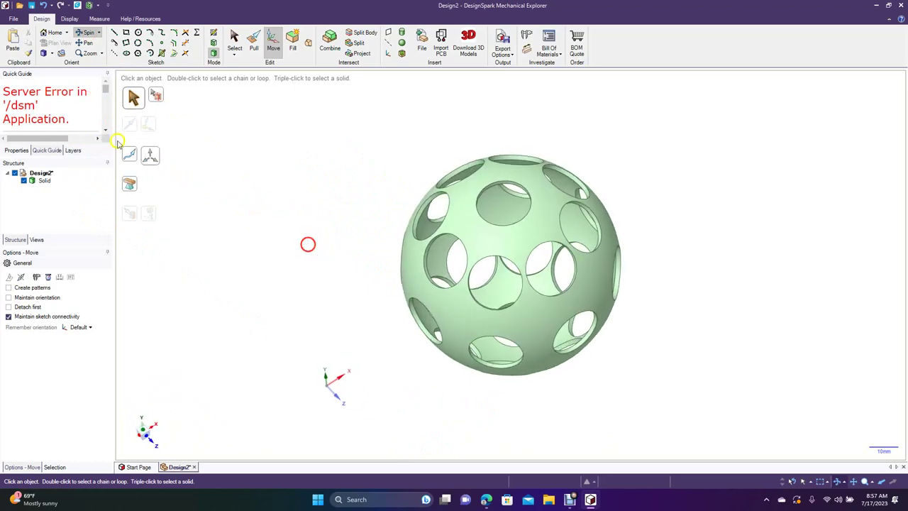
left_click(13, 18)
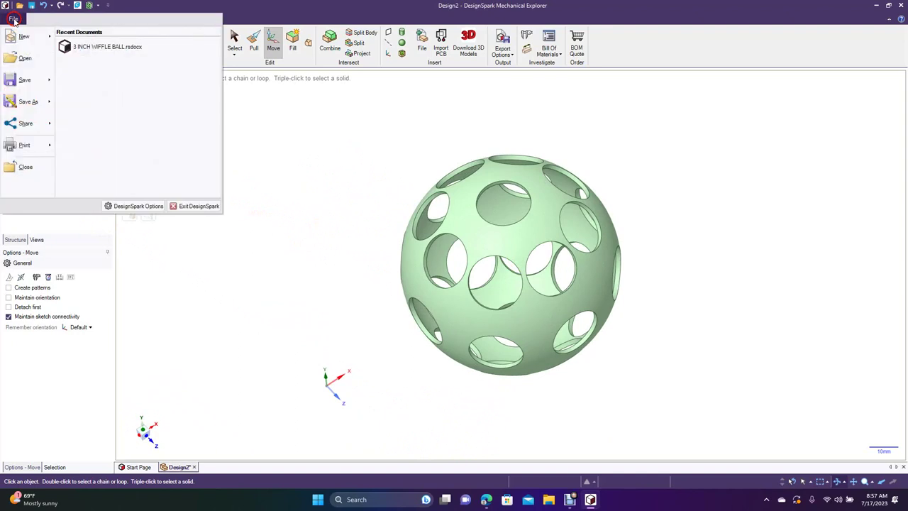
left_click(25, 81)
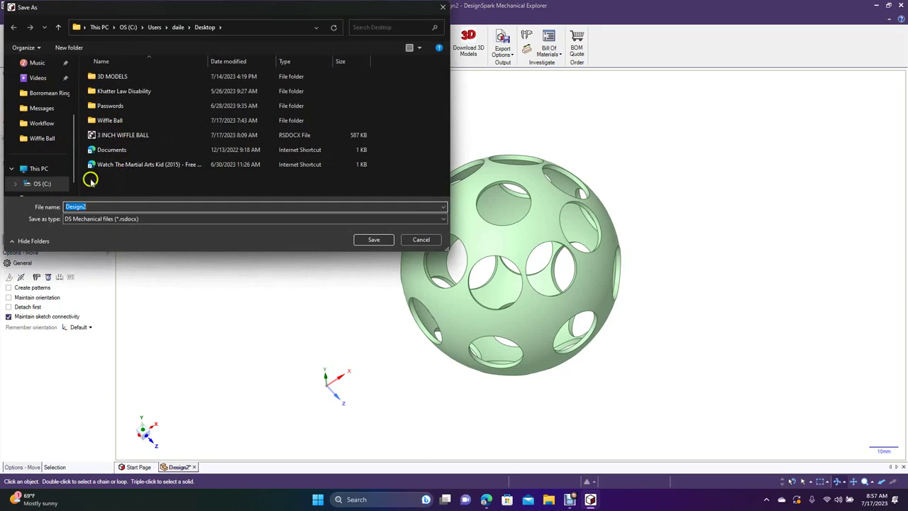
left_click_drag(73, 121, 66, 62)
left_click(37, 108)
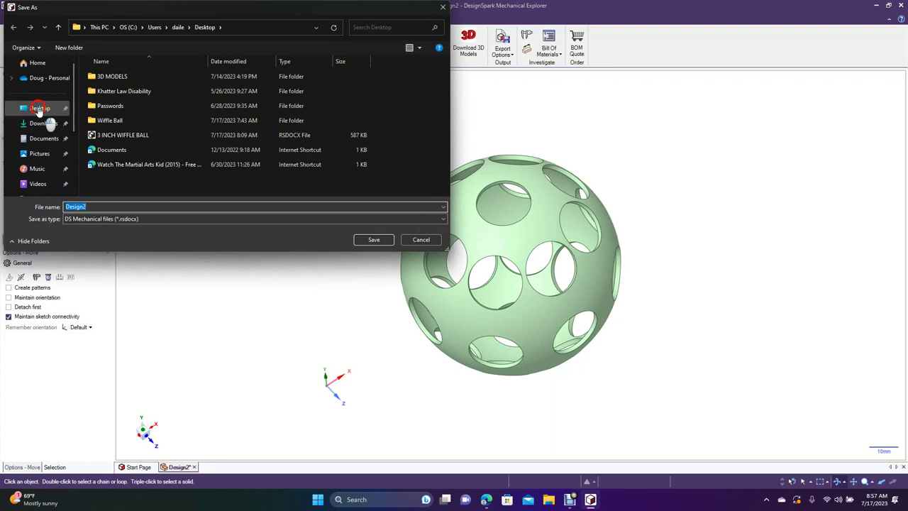
left_click(375, 239)
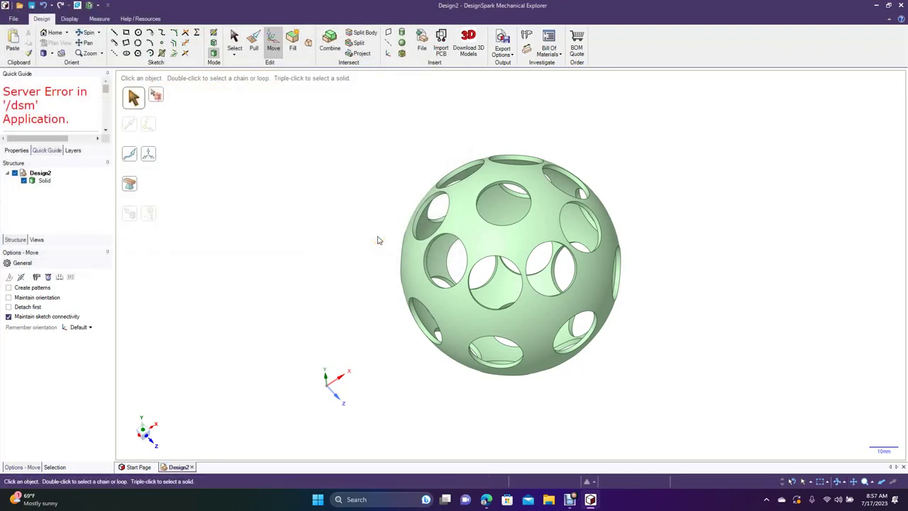
Step: Save a copy of the ball to the Desktop as Design2 in STL format
left_click(13, 18)
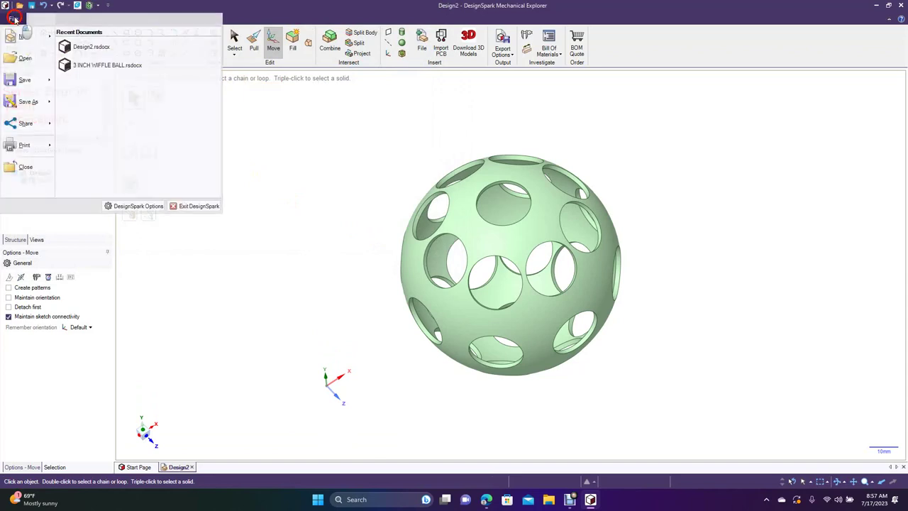
left_click(29, 102)
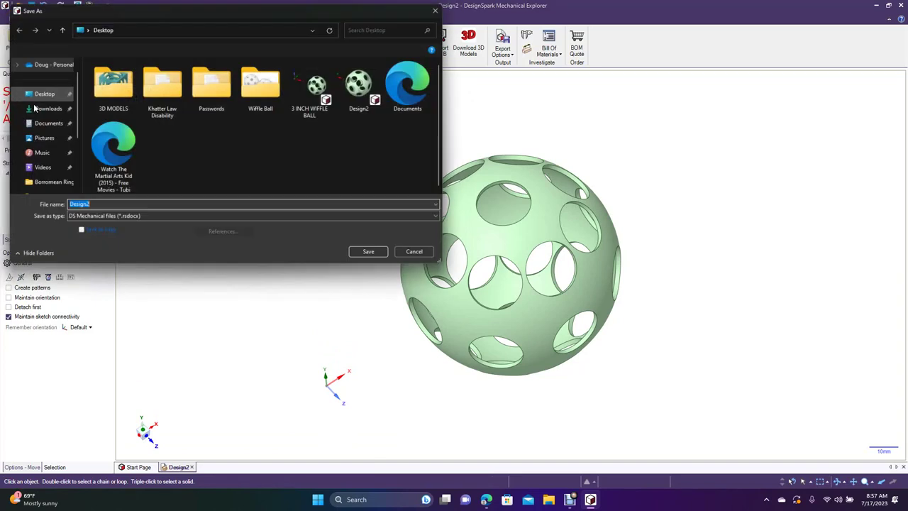
left_click(125, 219)
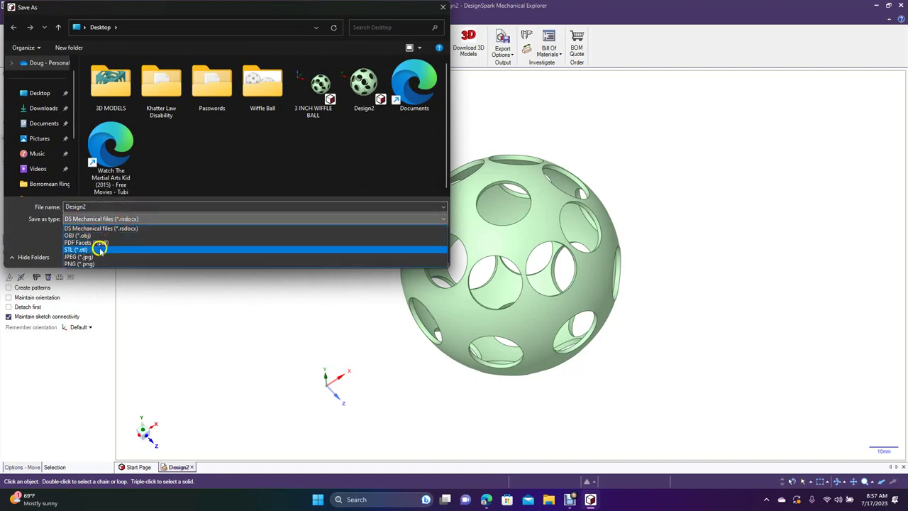
left_click(98, 249)
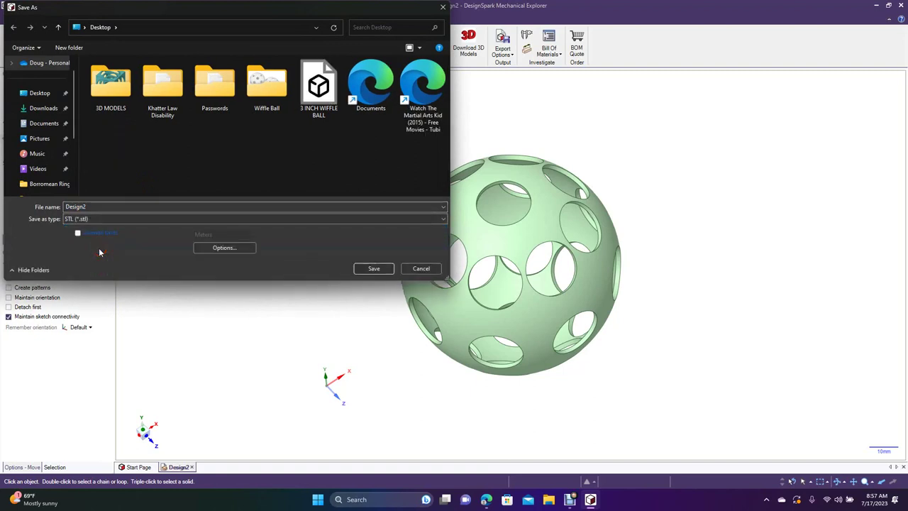
left_click(31, 94)
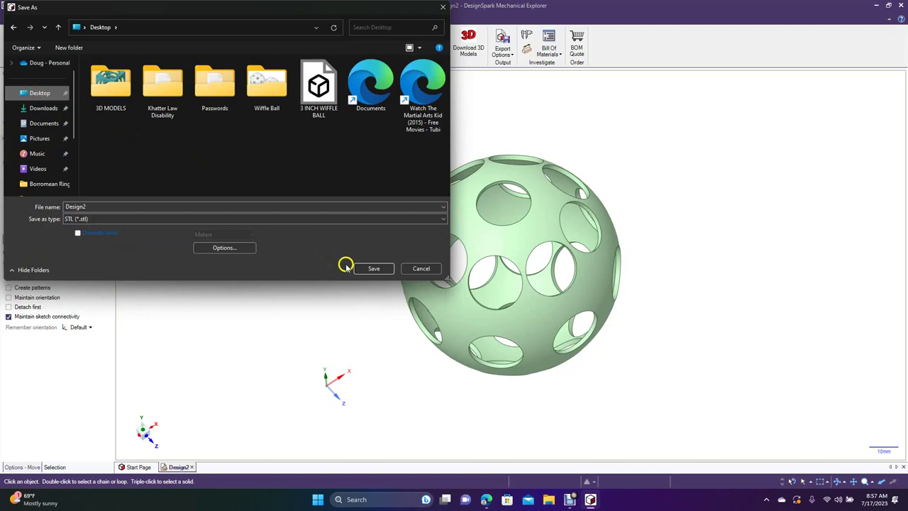
left_click(374, 268)
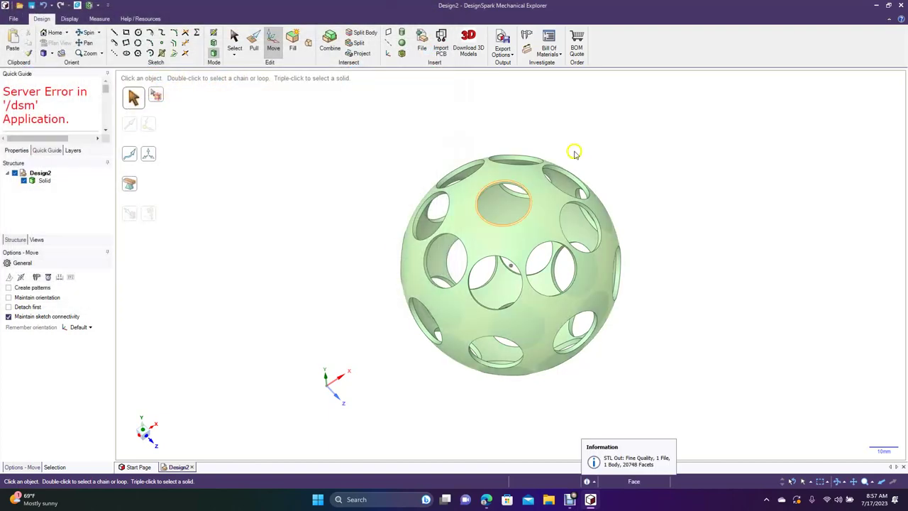
Step: Open the desktop's Design2 STL file in Rhino 7 with millimetre units and a 22.5 degree weld angle, running without saving
left_click(876, 7)
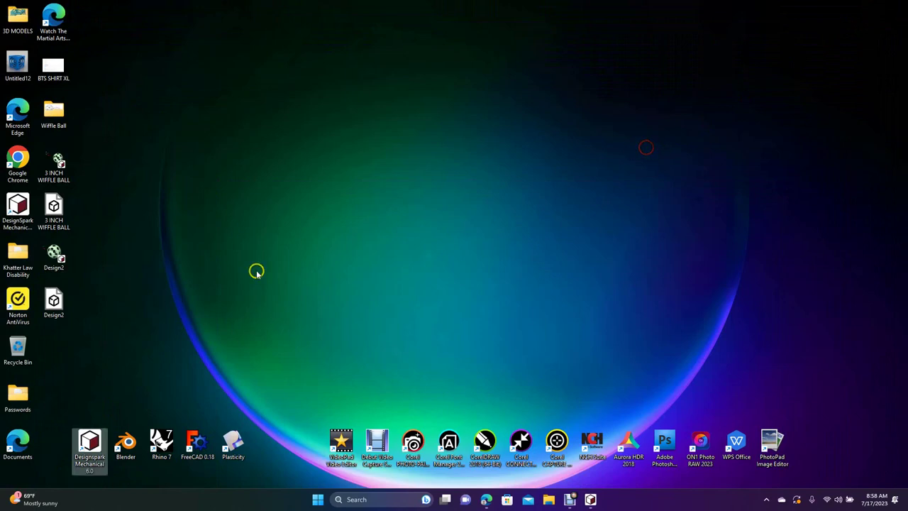
left_click_drag(64, 302, 163, 440)
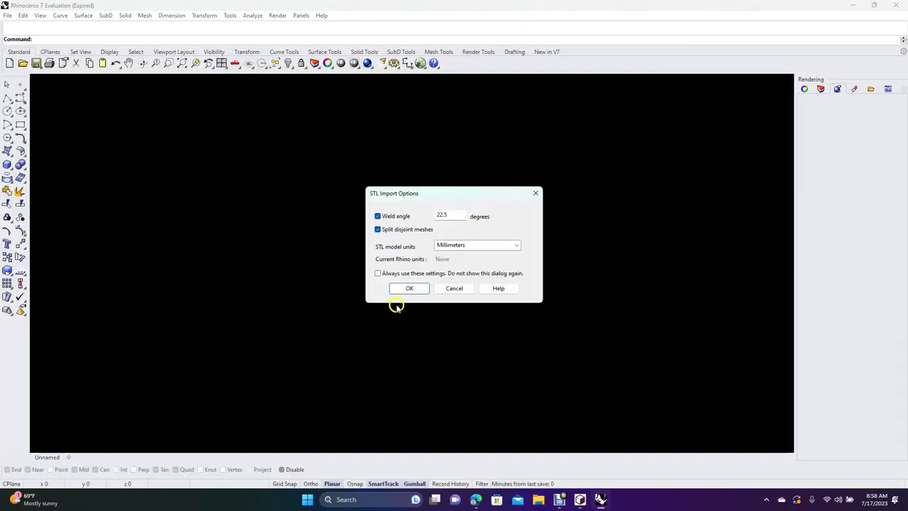
left_click(410, 291)
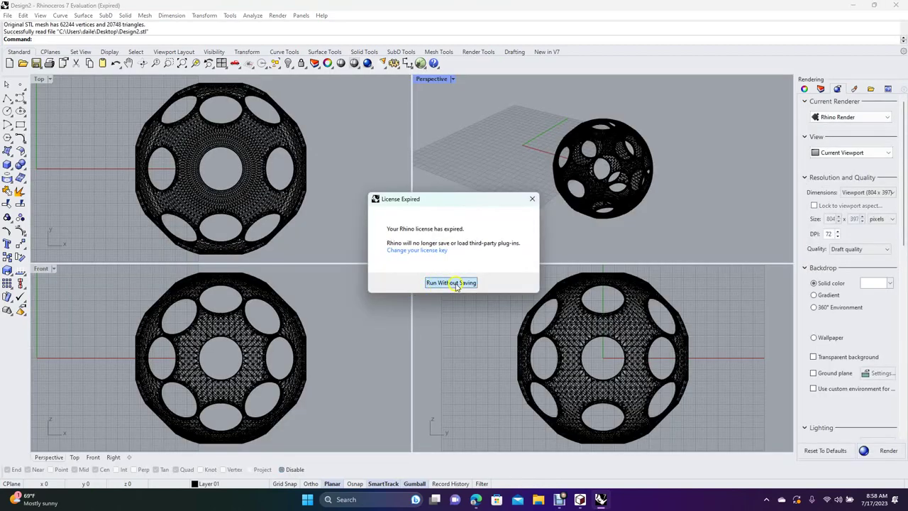
left_click(452, 283)
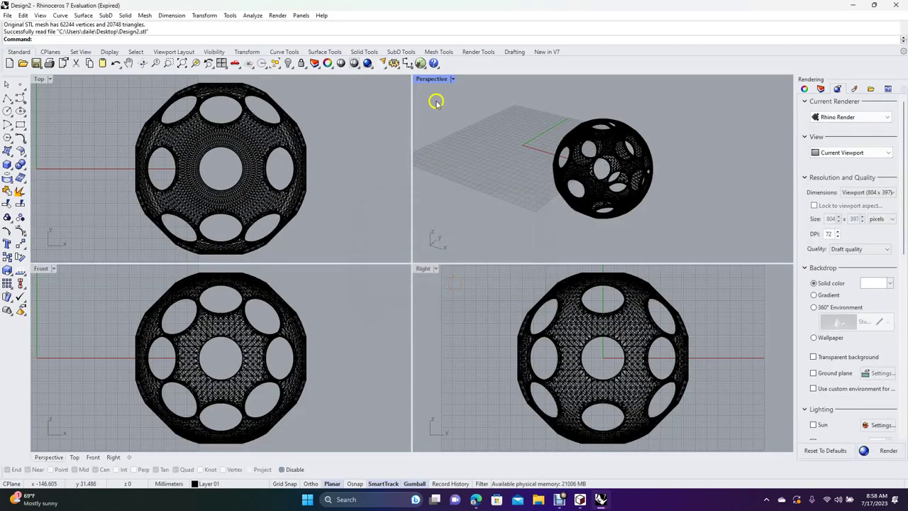
Step: Select the ball mesh in the maximized Perspective view and create a Plastic material coloured Orange
double_click(434, 79)
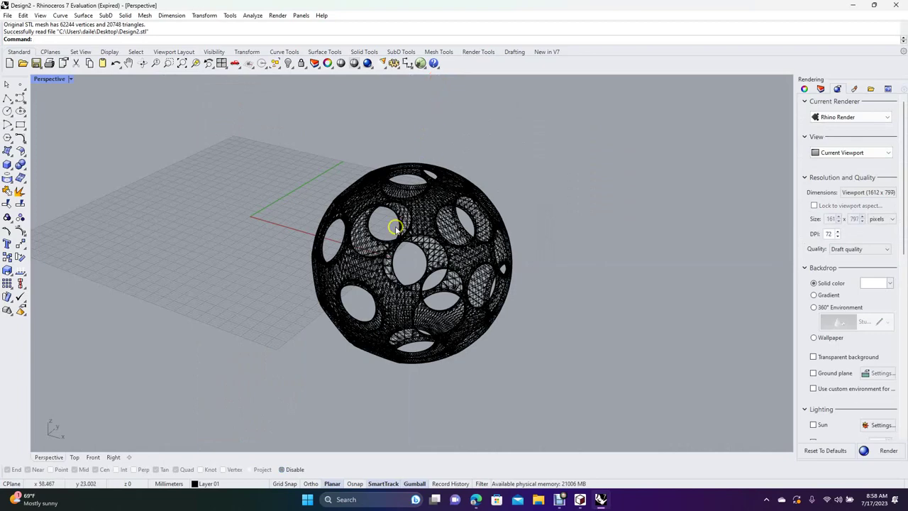
left_click_drag(261, 135, 617, 426)
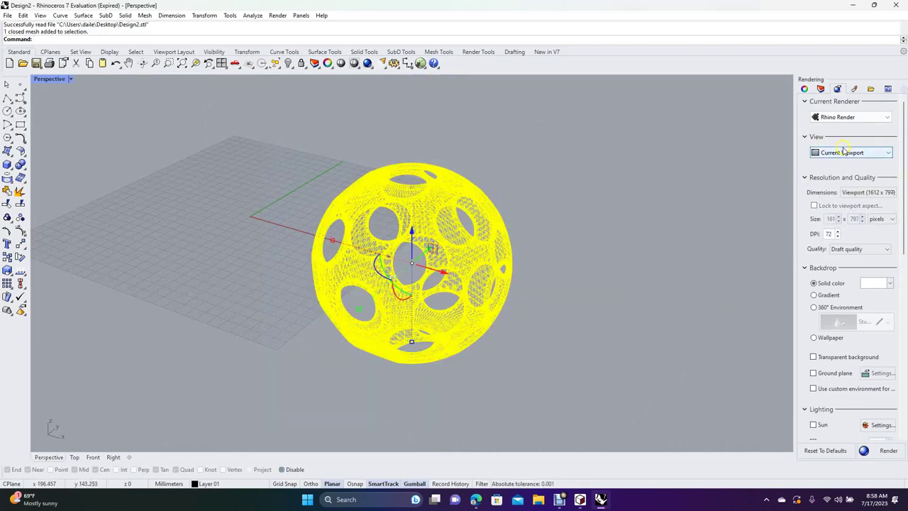
left_click(856, 90)
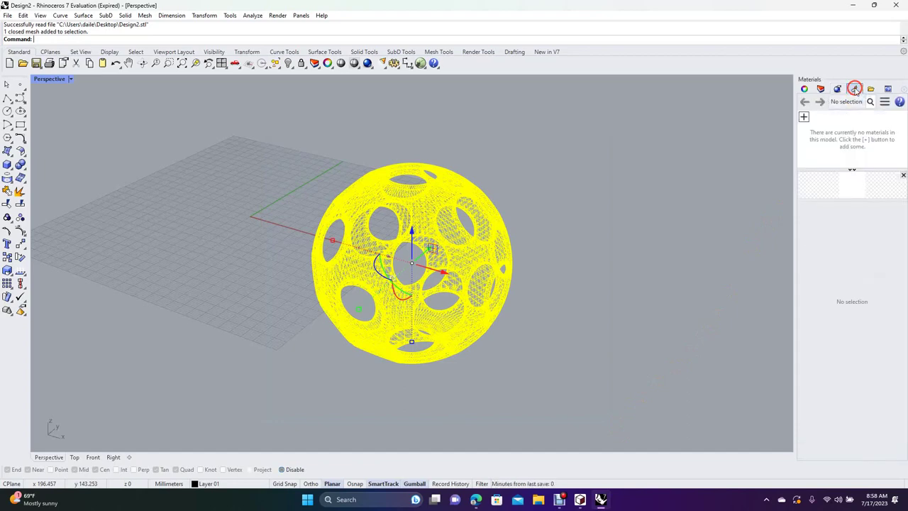
left_click(804, 116)
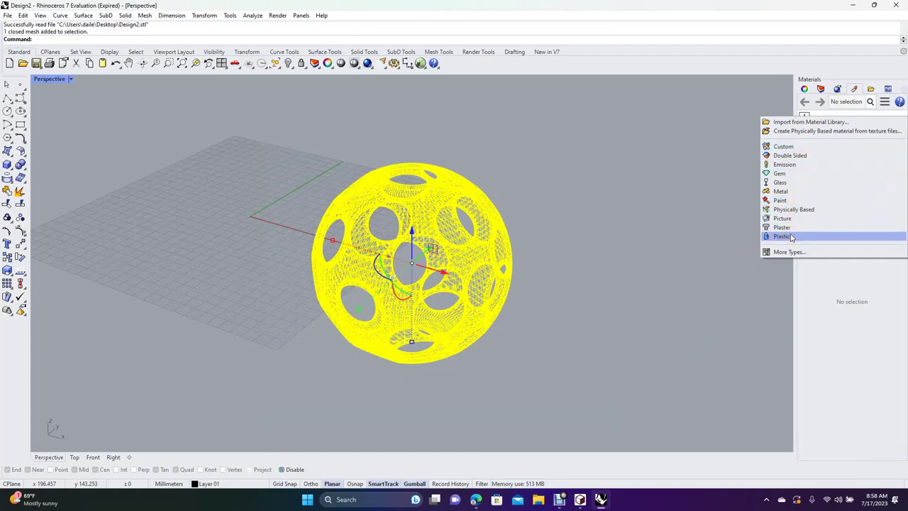
left_click(792, 237)
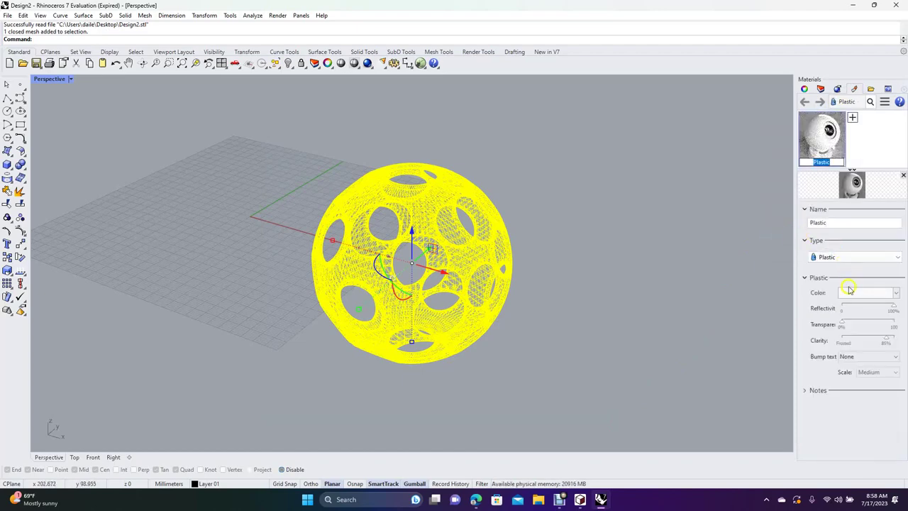
left_click(854, 292)
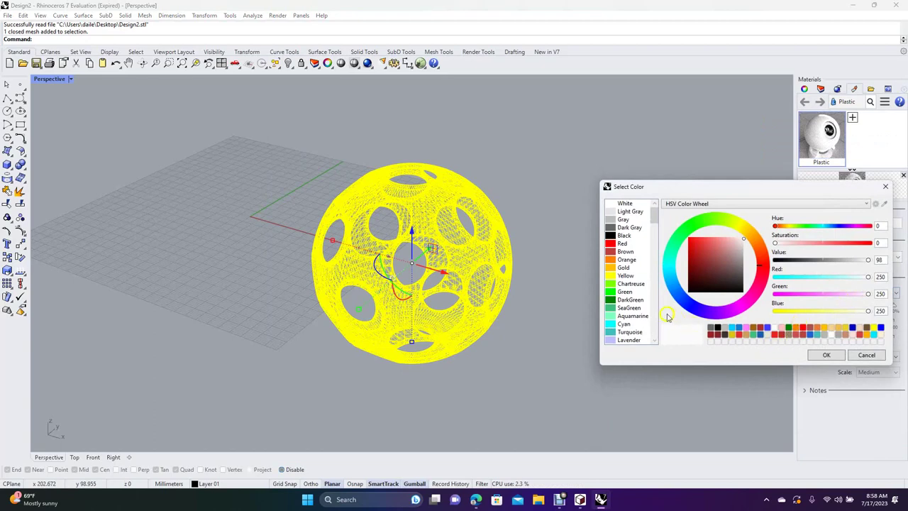
left_click(626, 260)
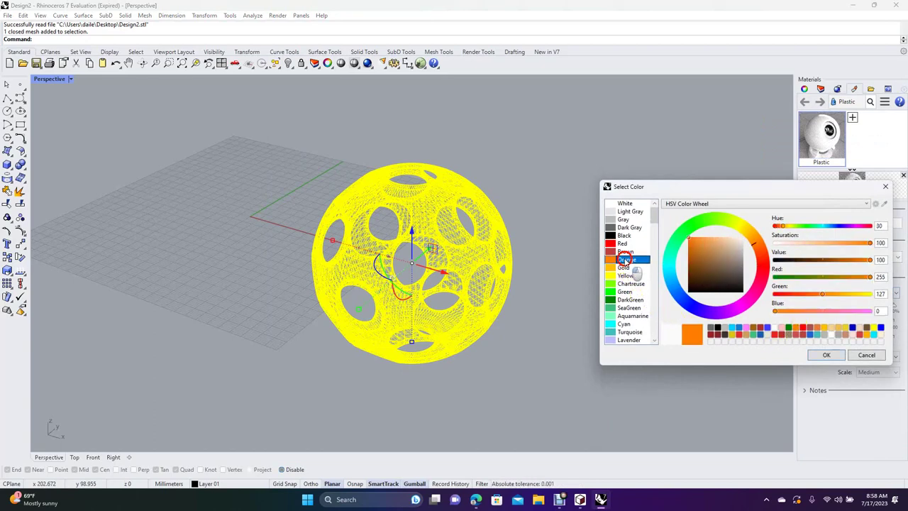
left_click(827, 355)
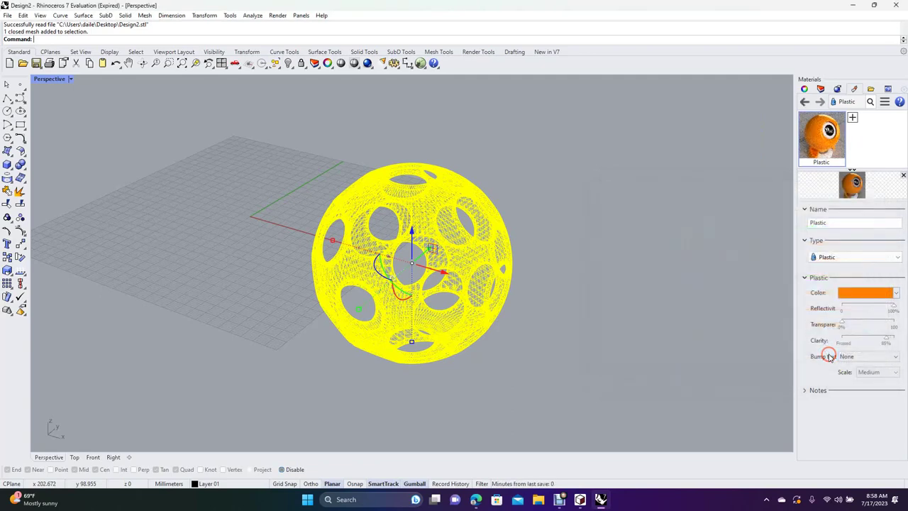
Step: Set the rendering backdrop's solid color to Dark Gray
left_click(837, 91)
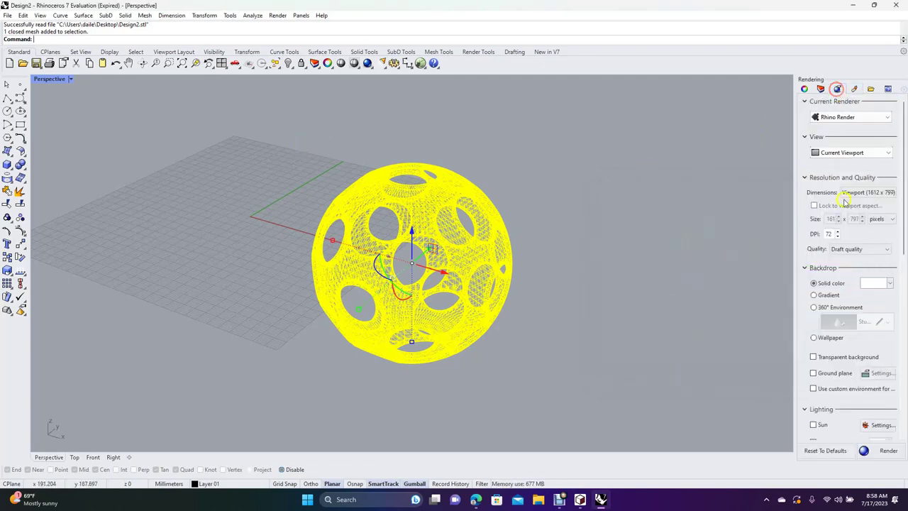
left_click(877, 284)
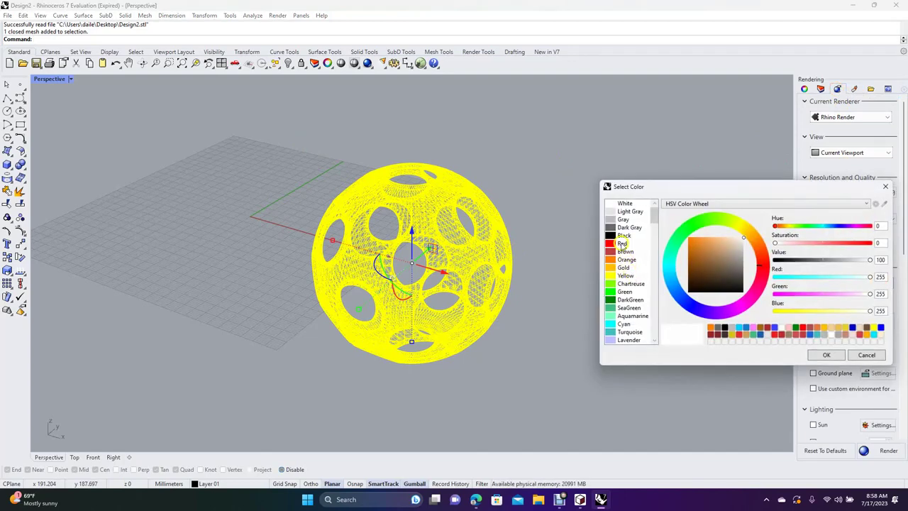
left_click(624, 227)
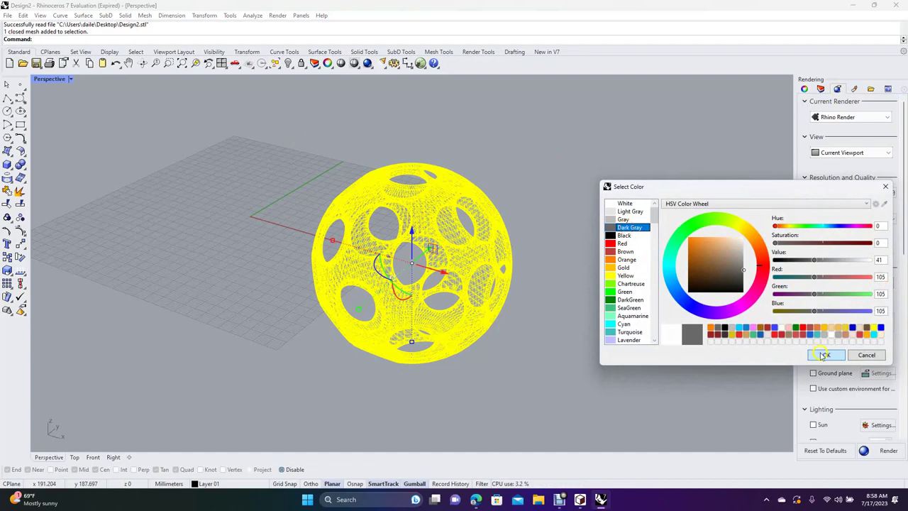
left_click(835, 358)
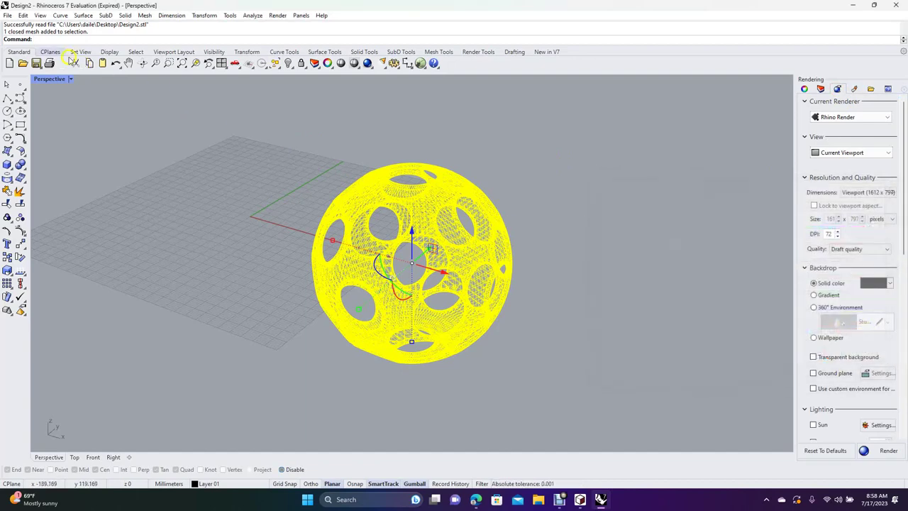
Step: Switch the Perspective view's display mode to Raytraced
left_click(42, 15)
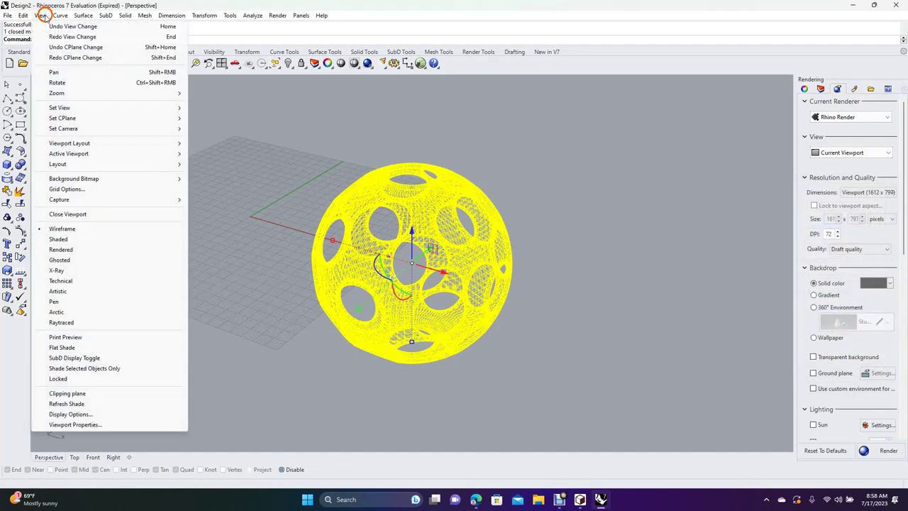
left_click(77, 321)
left_click(592, 329)
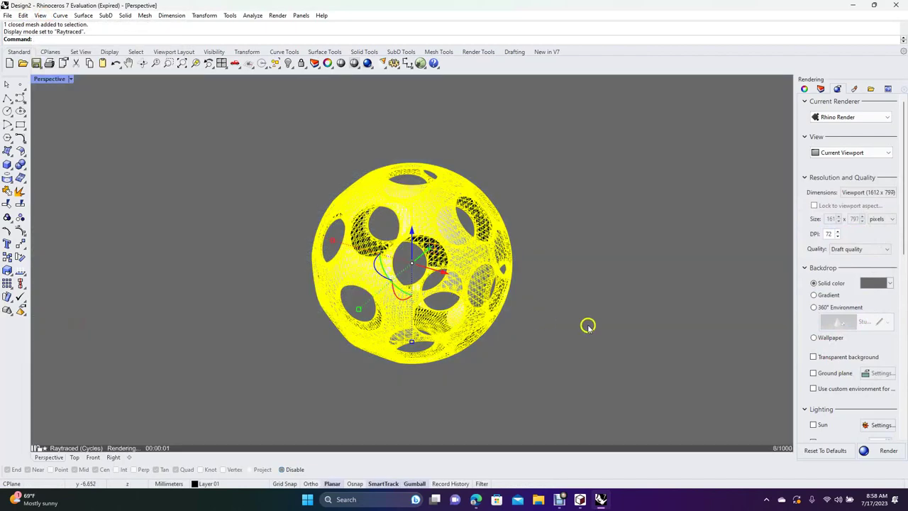
Step: Assign the orange Plastic material to the ball mesh
left_click(450, 240)
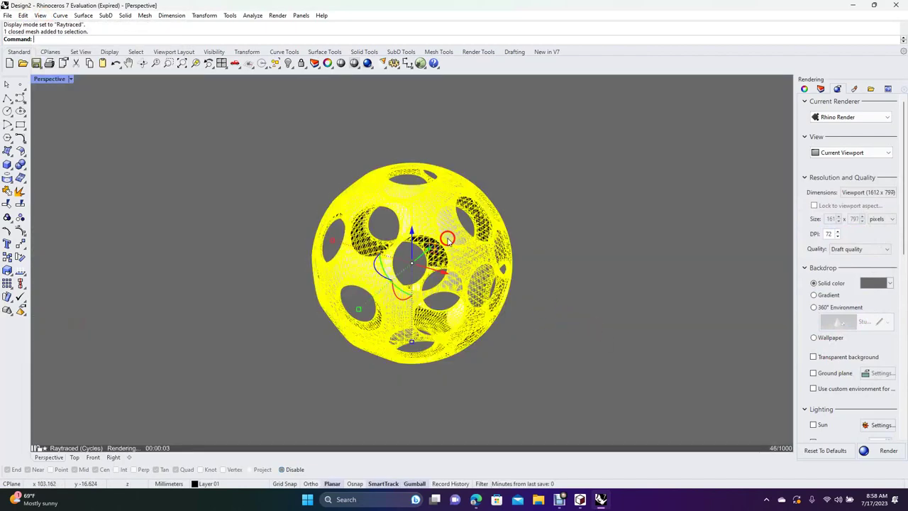
left_click(854, 90)
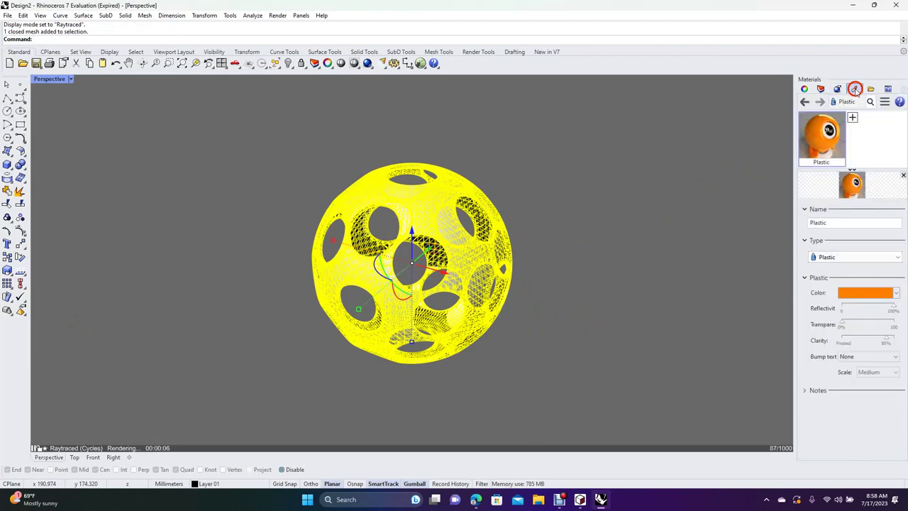
right_click(823, 144)
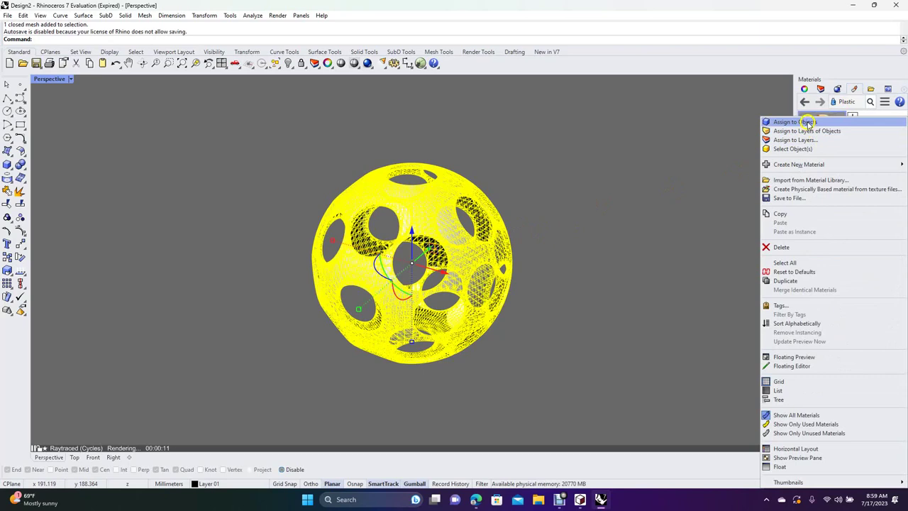
left_click(808, 124)
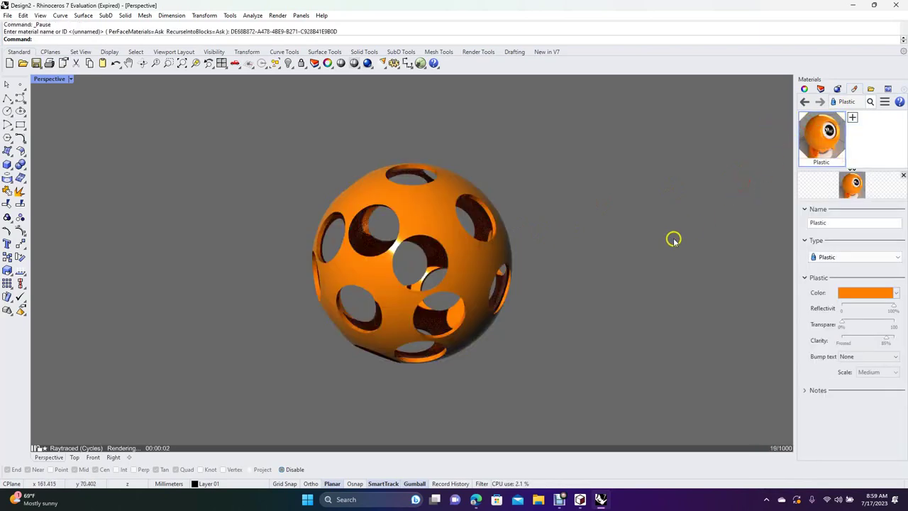
left_click(652, 236)
left_click(676, 282)
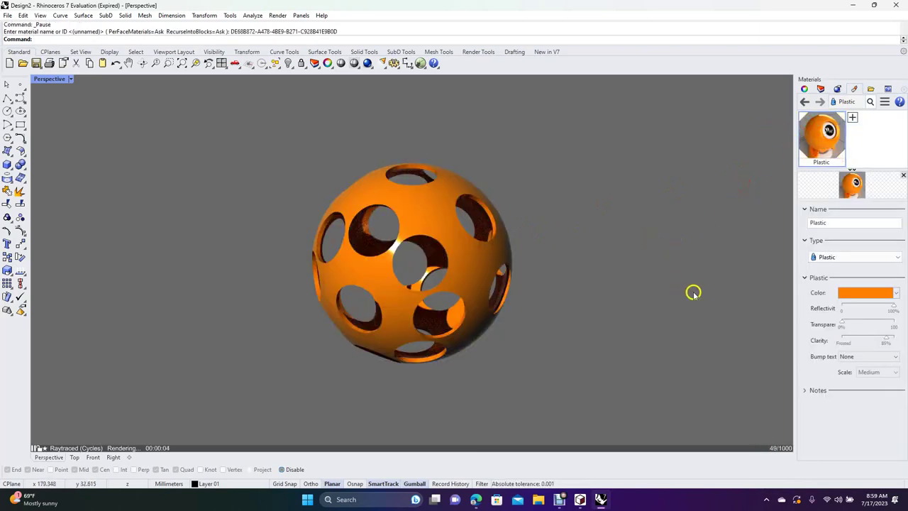
left_click(657, 259)
left_click(635, 248)
right_click_drag(634, 246, 608, 274)
left_click(407, 255)
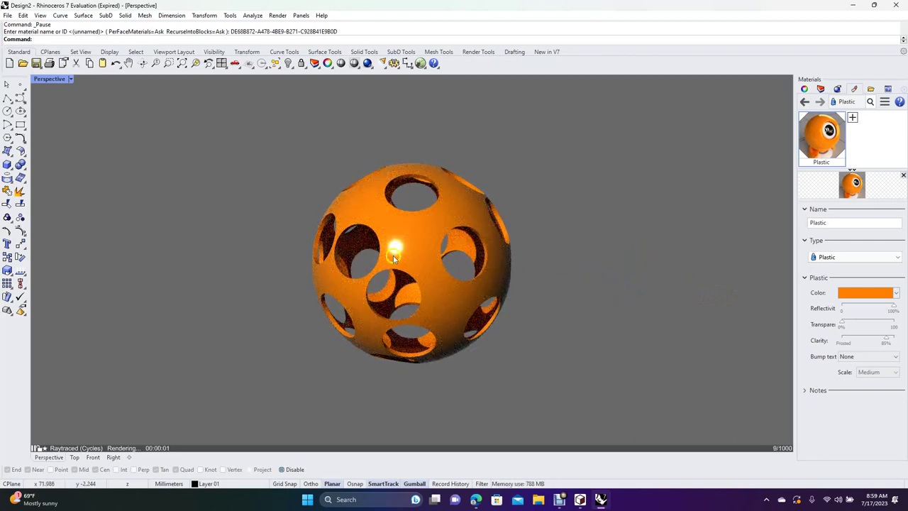
Step: Try the Sun lighting on the raytraced ball, then switch it back off
left_click(837, 90)
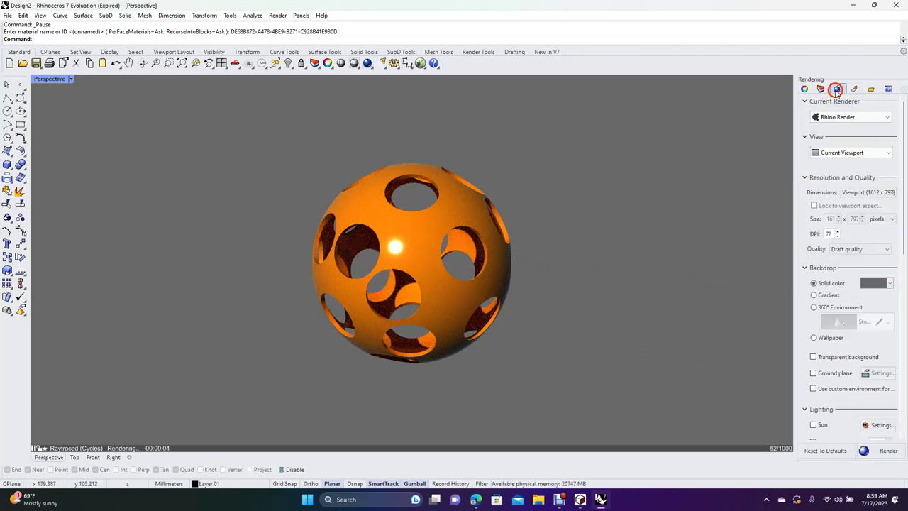
left_click(813, 425)
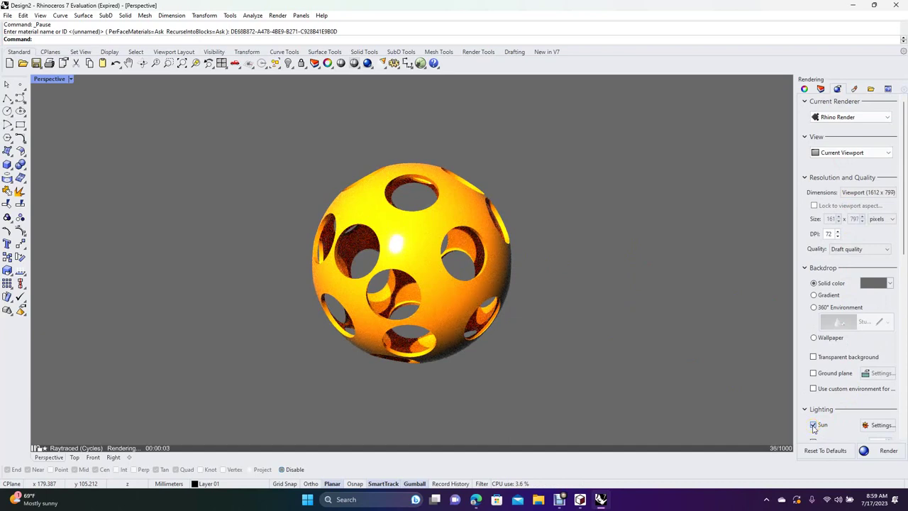
left_click(813, 424)
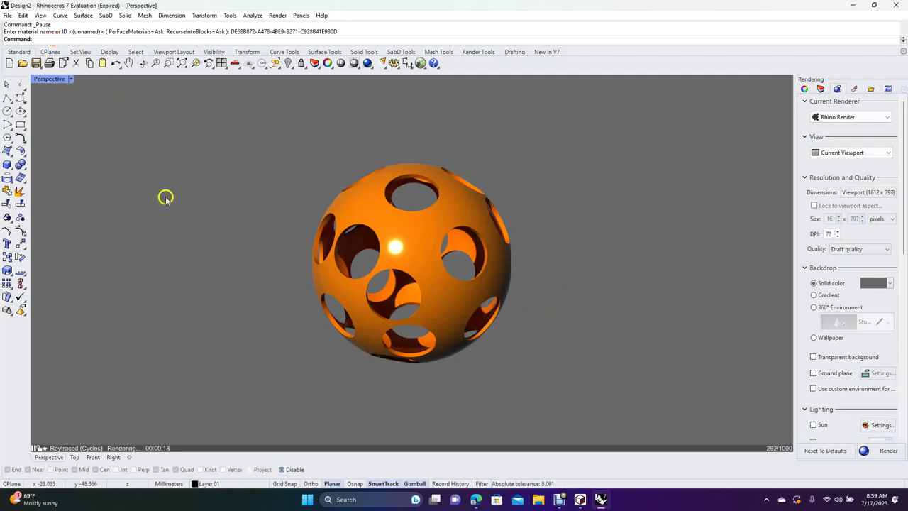
Step: Place three copies of the ball side by side in a row and delete the original overlapping the middle copy
type("y")
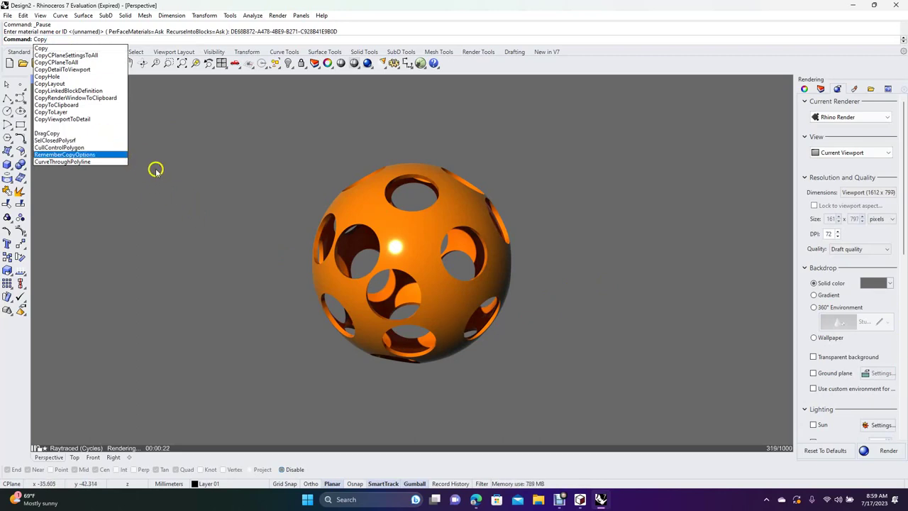
key("Return")
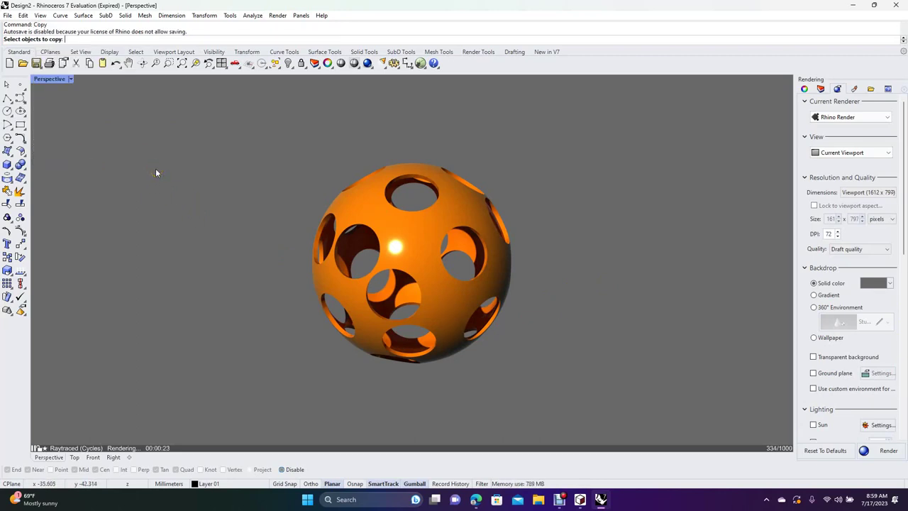
left_click(396, 215)
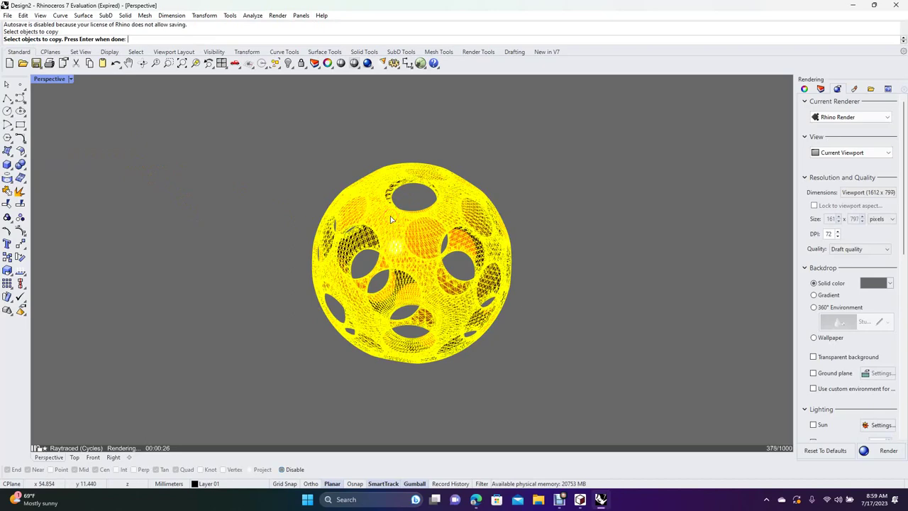
key("Return")
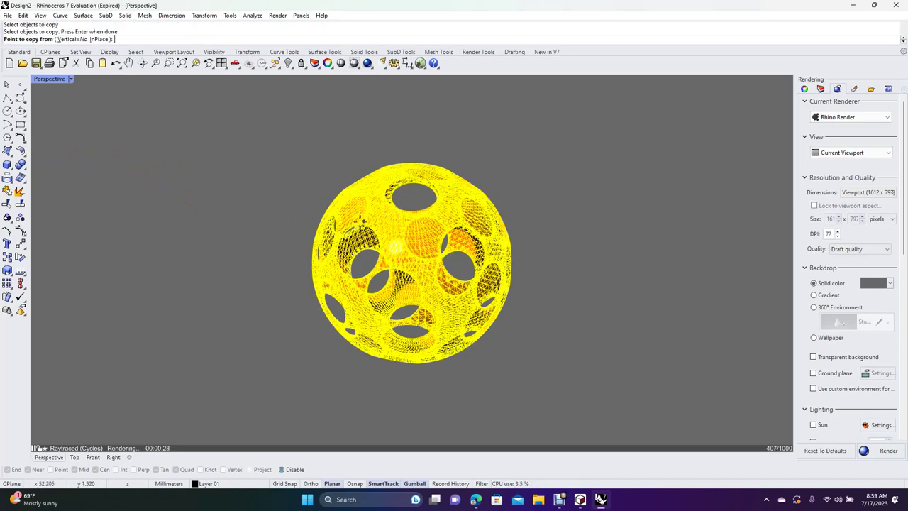
left_click(303, 222)
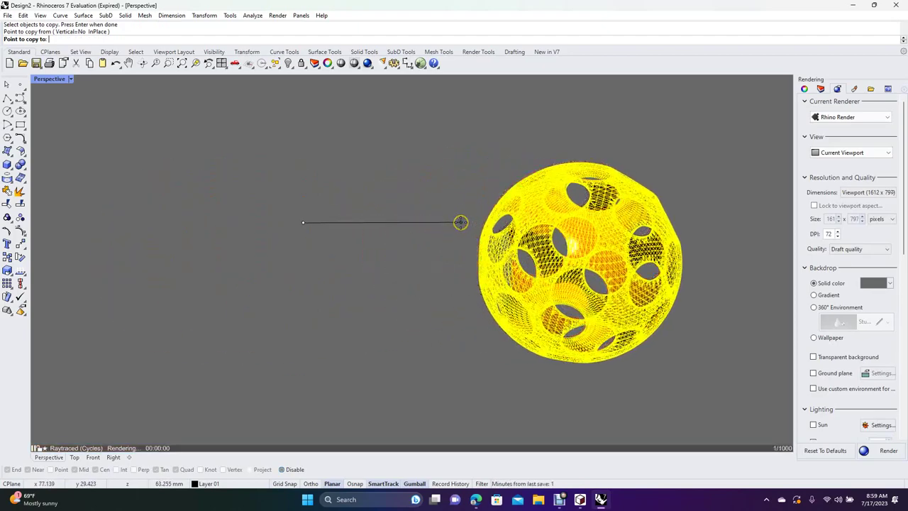
left_click(461, 223)
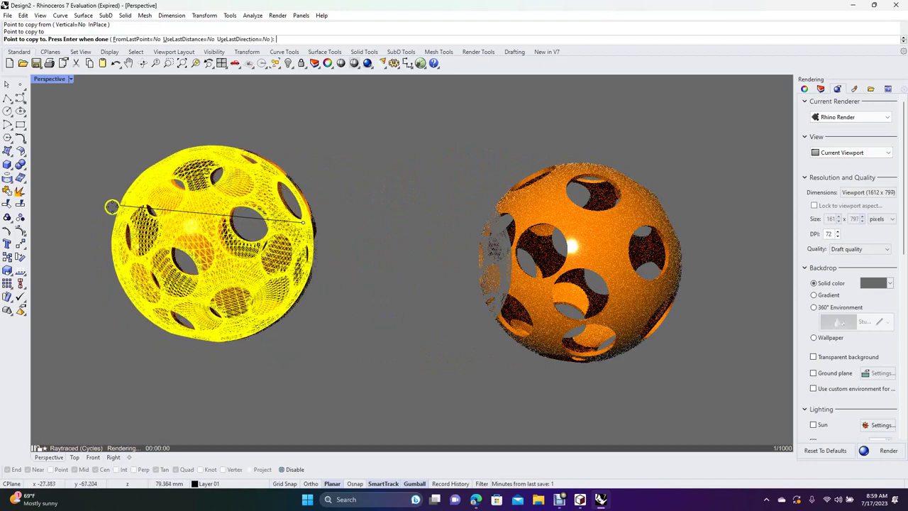
left_click(75, 217)
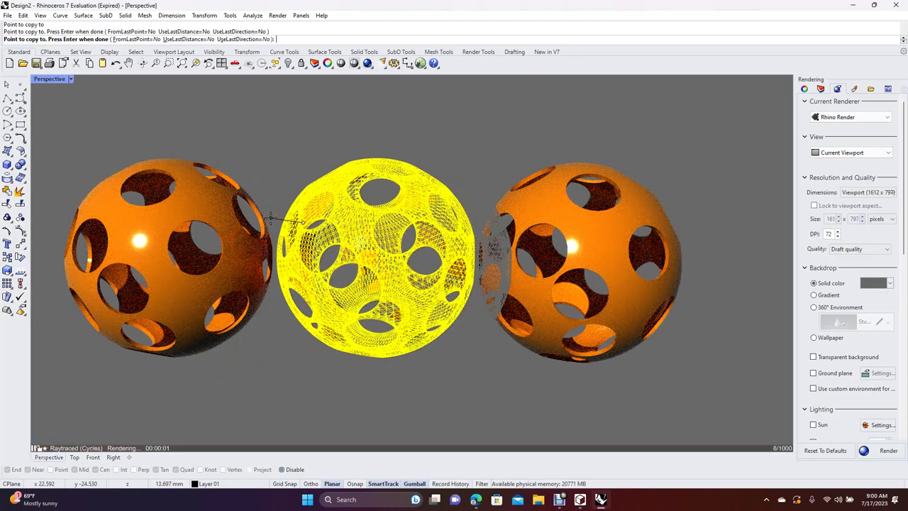
left_click(271, 216)
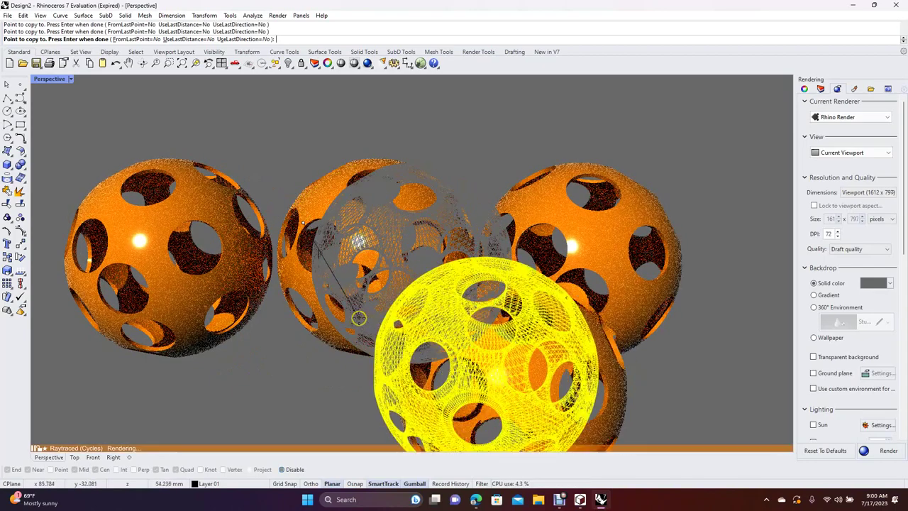
key("Return")
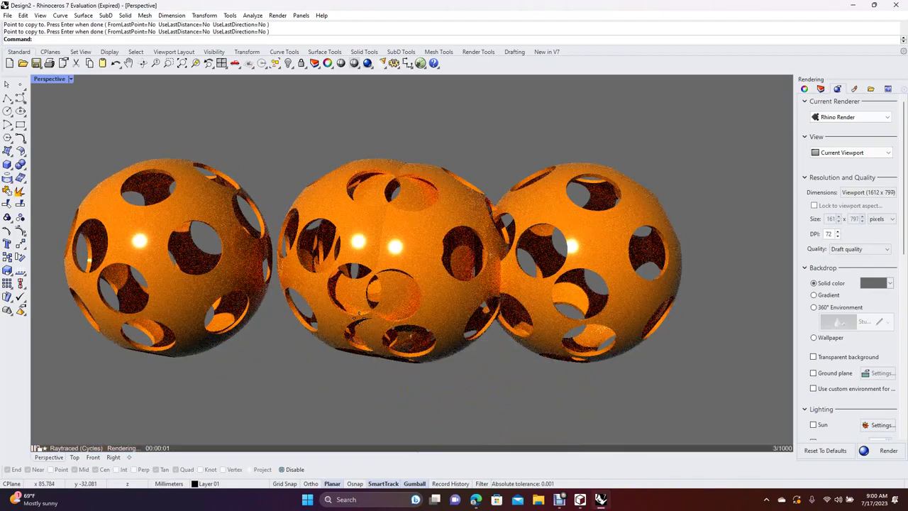
left_click(430, 254)
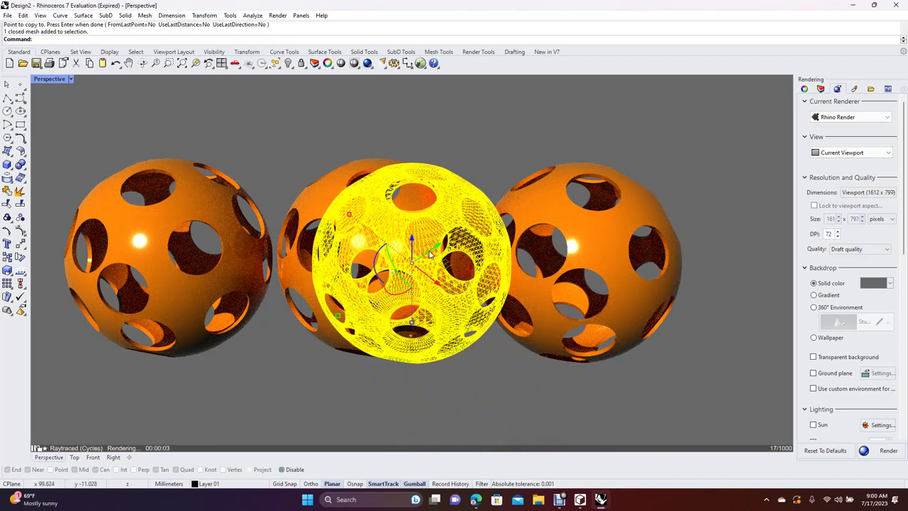
key("Delete")
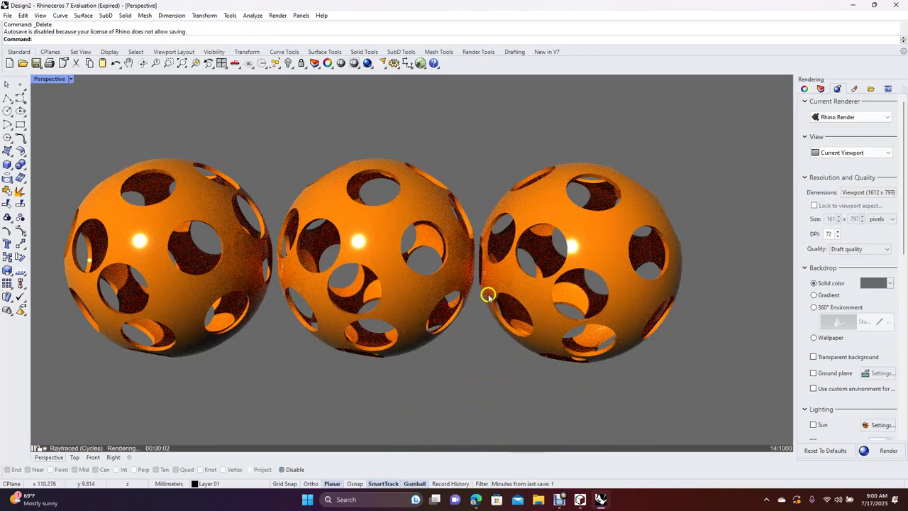
Step: Move the right-hand ball about 19 mm outward, away from the middle ball
left_click(586, 256)
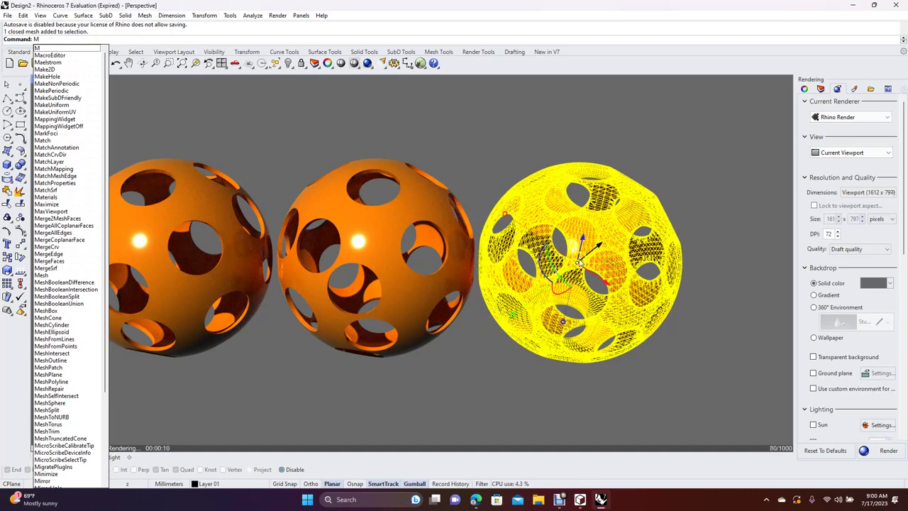
left_click(90, 41)
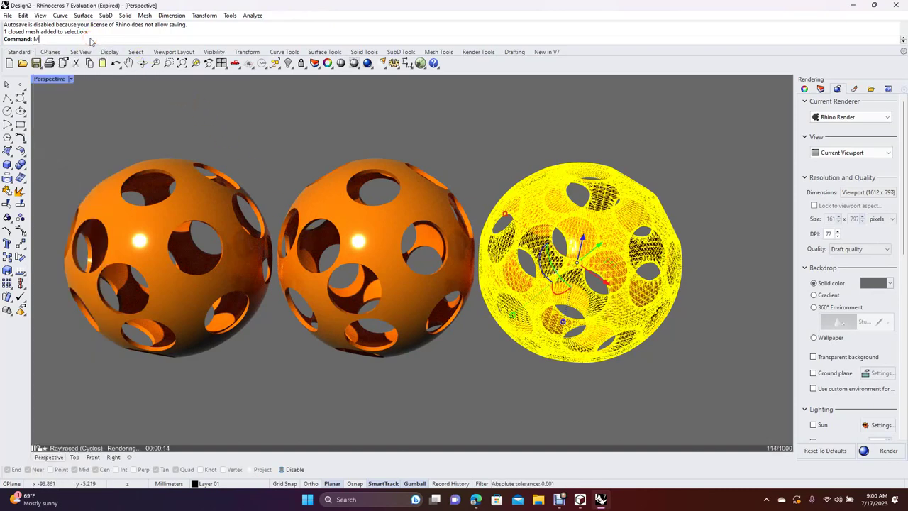
type("ove")
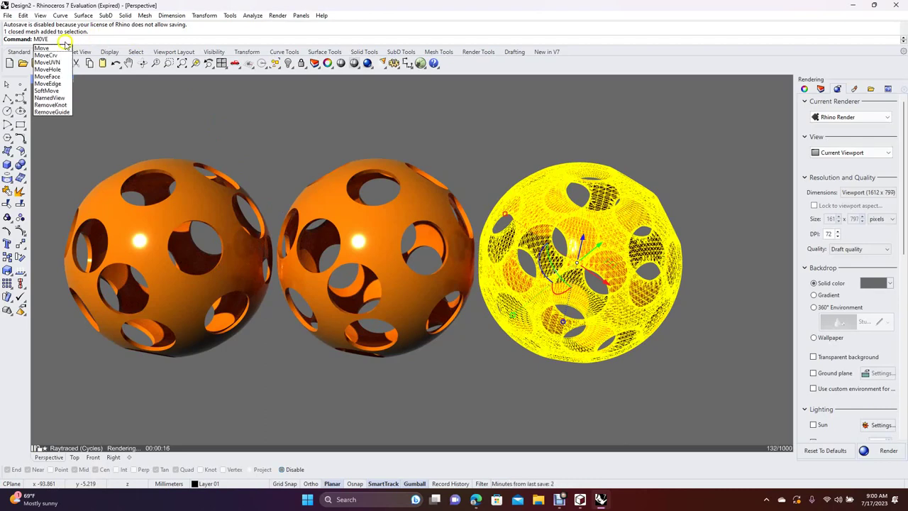
left_click(64, 46)
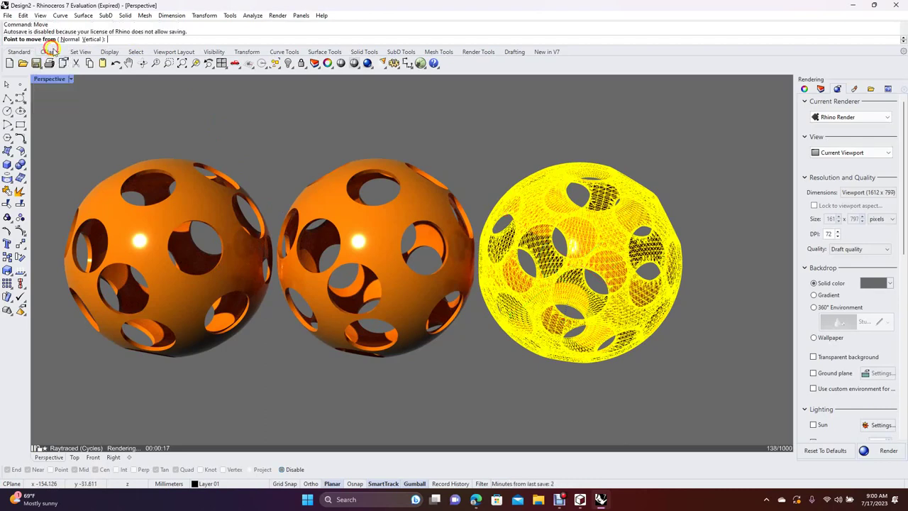
left_click(571, 251)
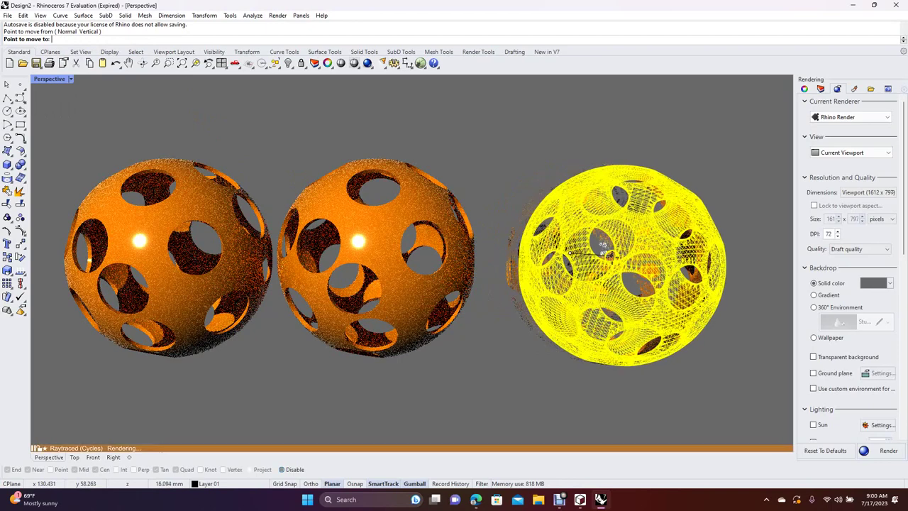
left_click(618, 263)
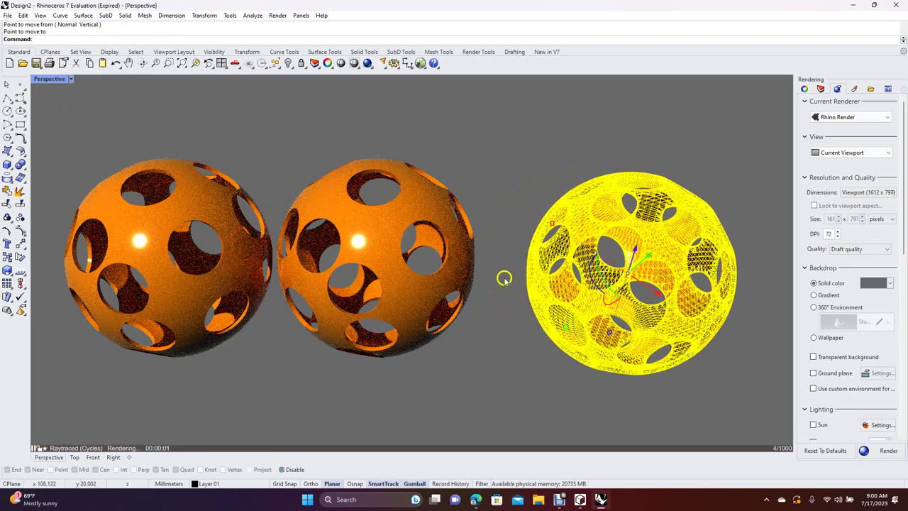
Step: Move the middle ball about 9 mm toward the right-hand ball to even out the gaps in the row
left_click(387, 261)
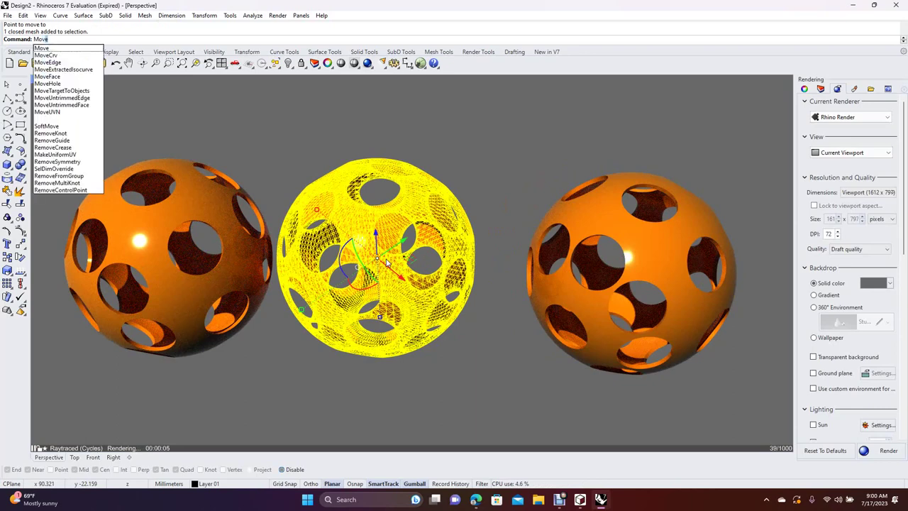
key("Return")
left_click(369, 259)
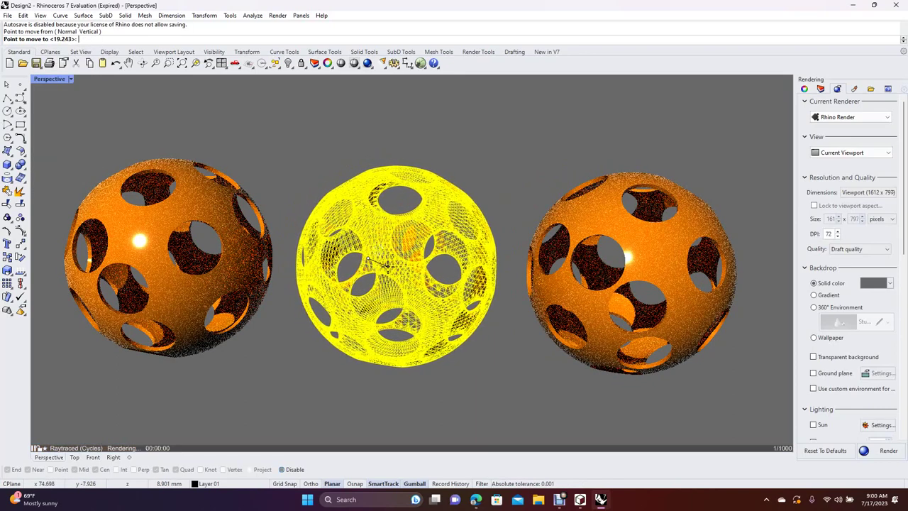
left_click(389, 266)
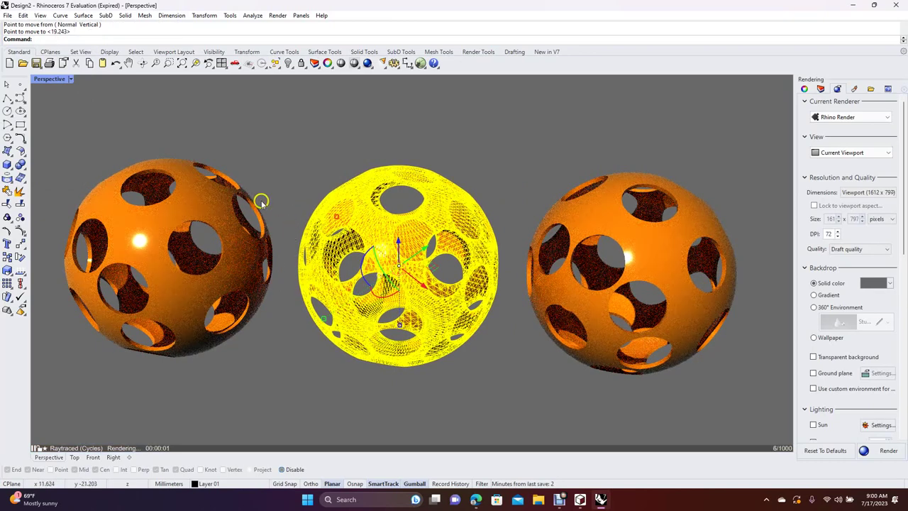
left_click(324, 135)
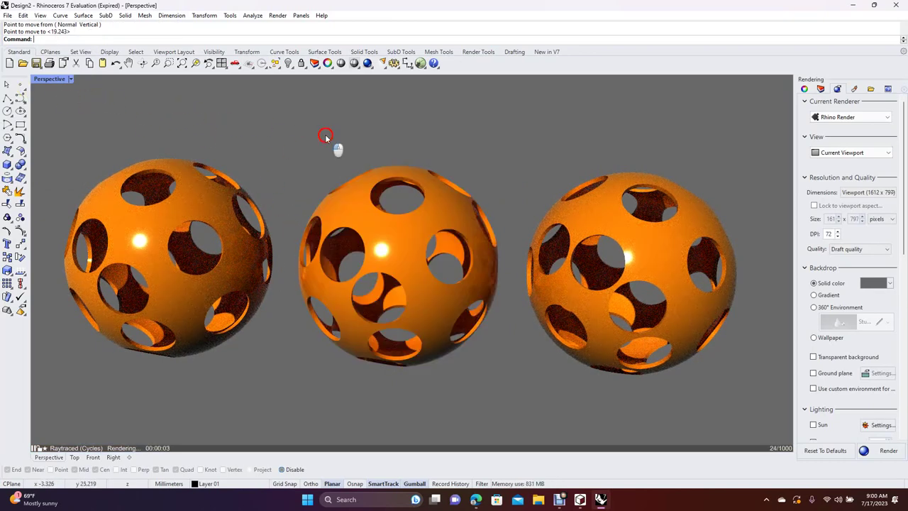
Step: Create a Gem material with the gem type Ruby and assign it to the left-hand ball
left_click(166, 271)
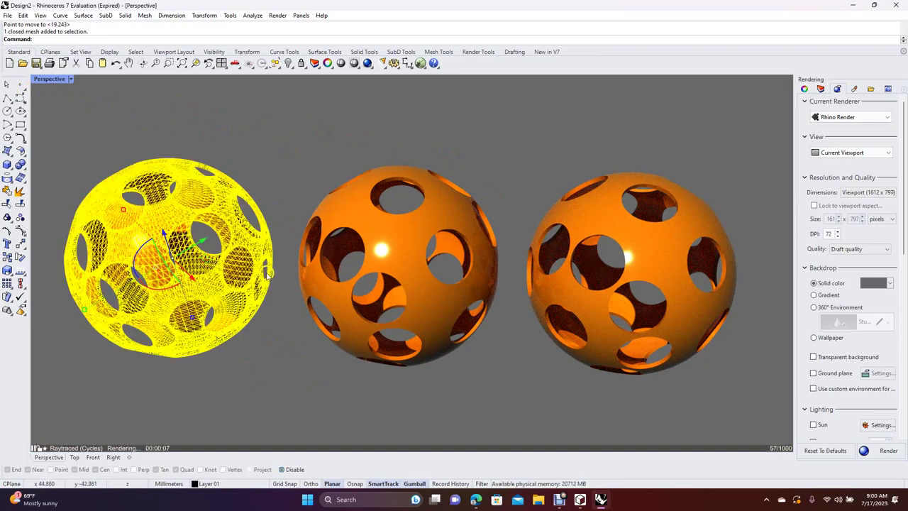
left_click(855, 89)
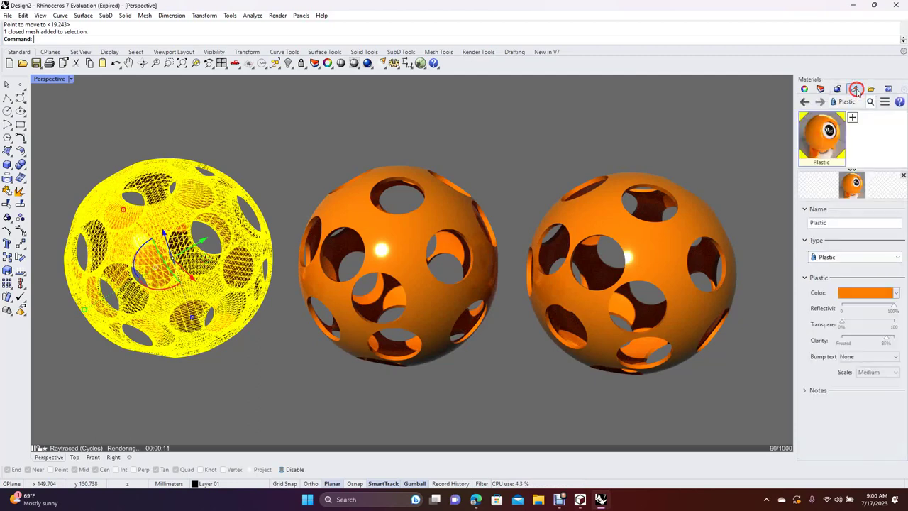
left_click(853, 117)
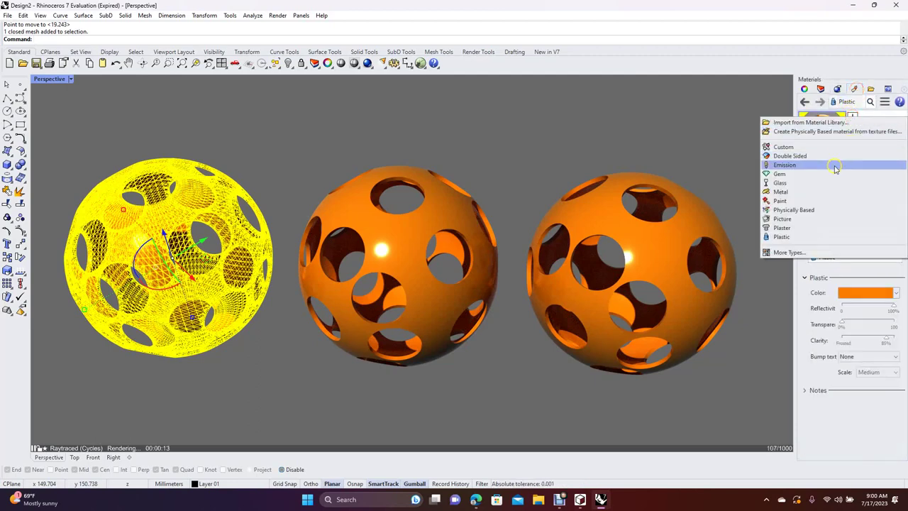
left_click(783, 174)
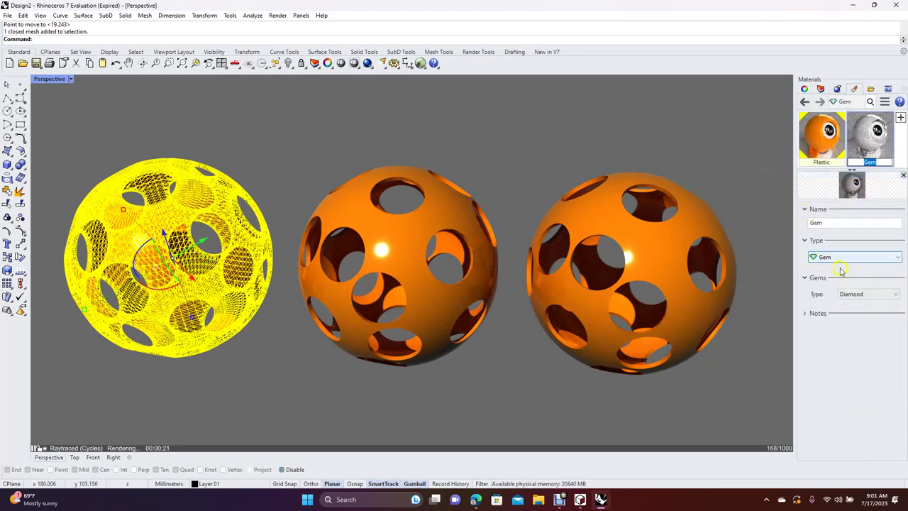
left_click(857, 294)
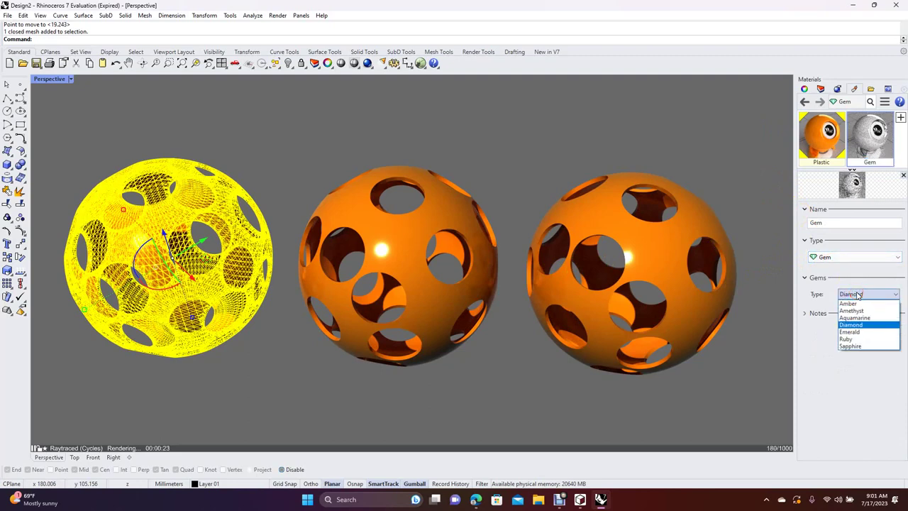
left_click(857, 338)
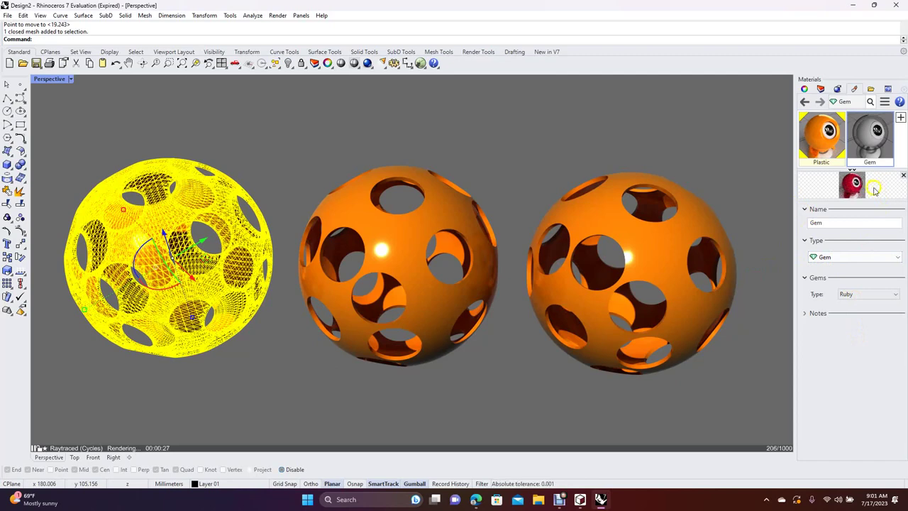
right_click(859, 139)
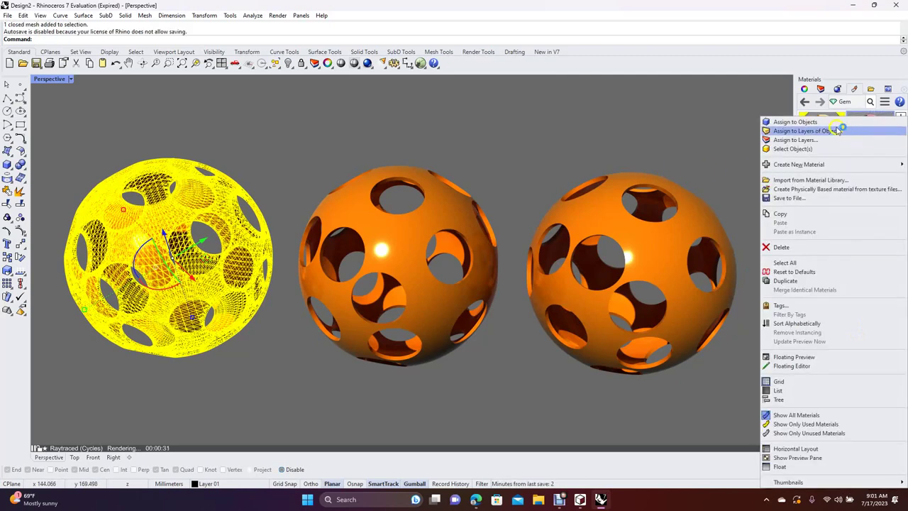
left_click(783, 122)
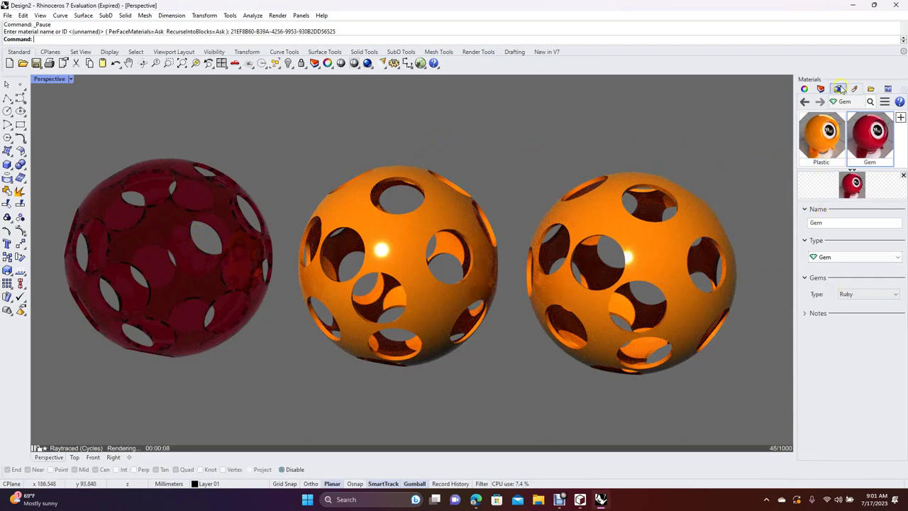
Step: Turn on the Sun lighting for the raytraced scene
left_click(838, 88)
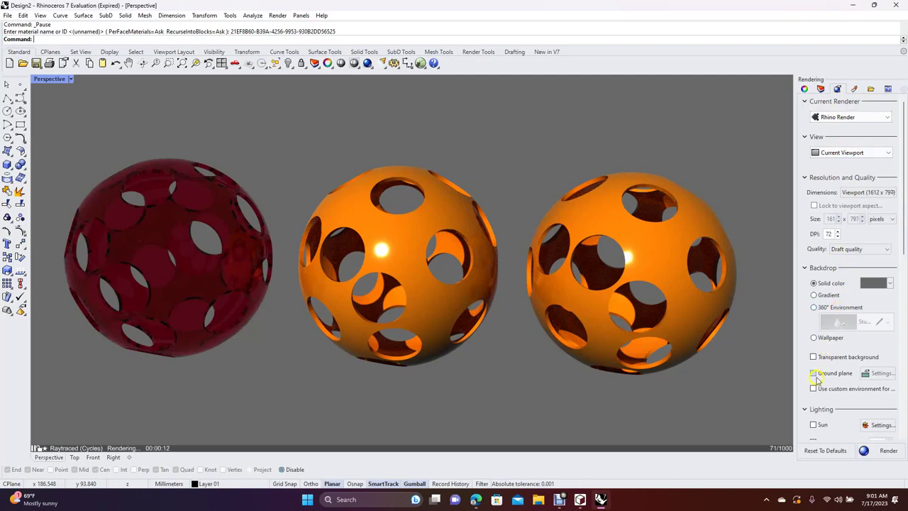
left_click(814, 424)
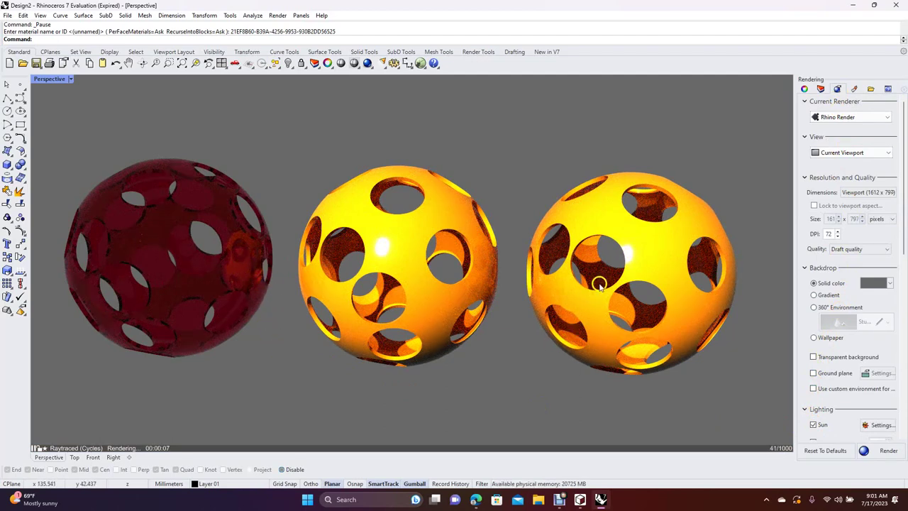
Step: Create a second Gem material with the gem type Emerald and assign it to the right-hand ball
left_click(646, 259)
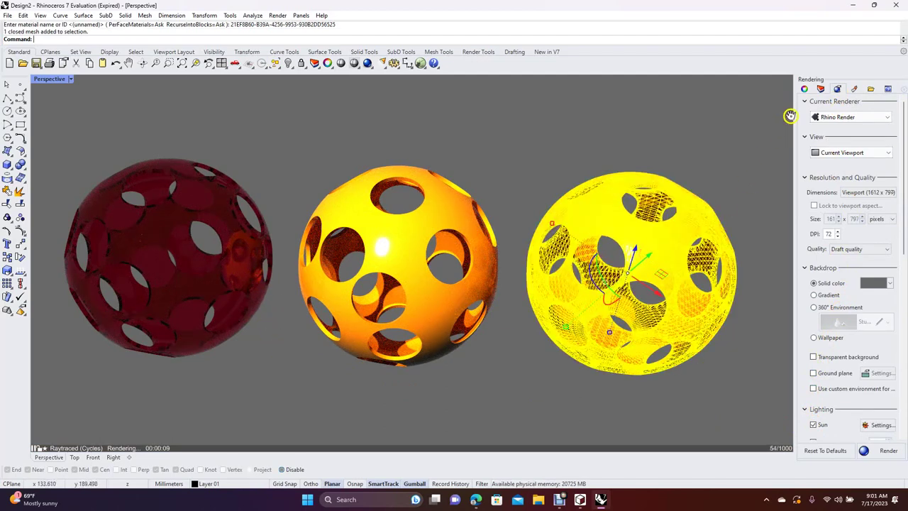
left_click(857, 90)
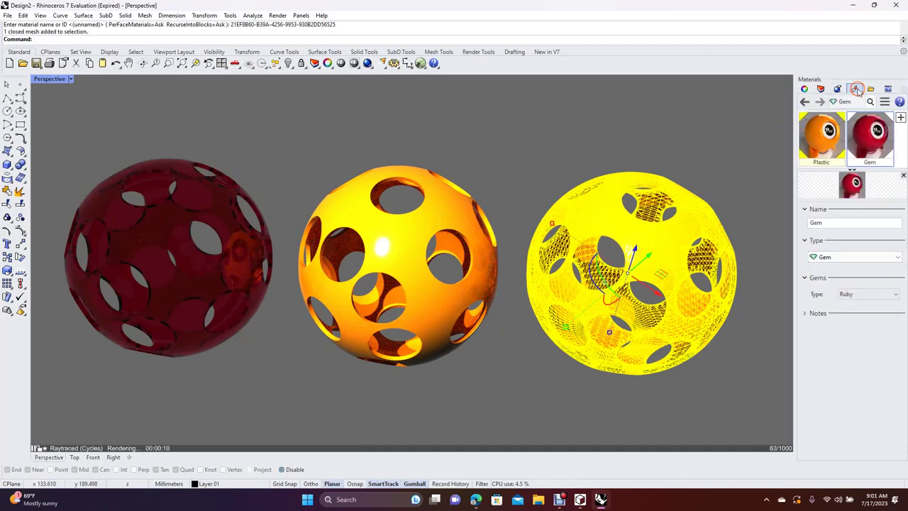
left_click(903, 117)
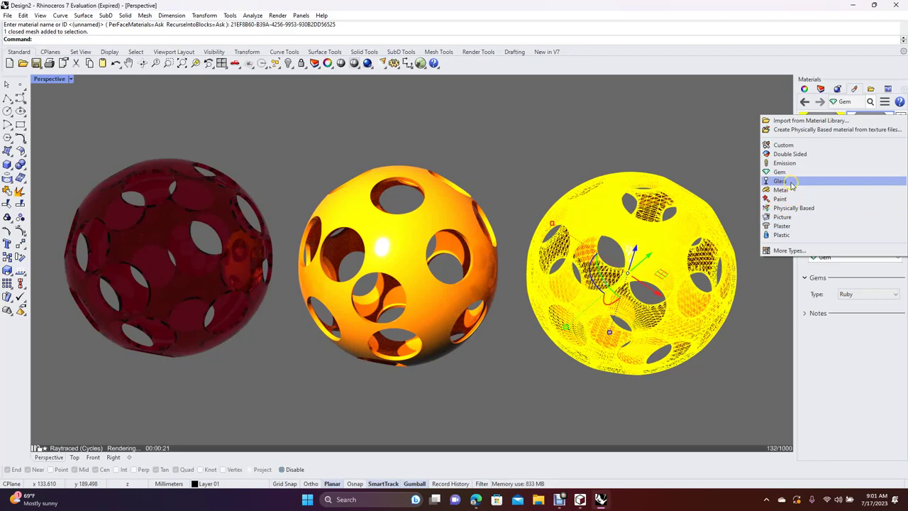
left_click(792, 189)
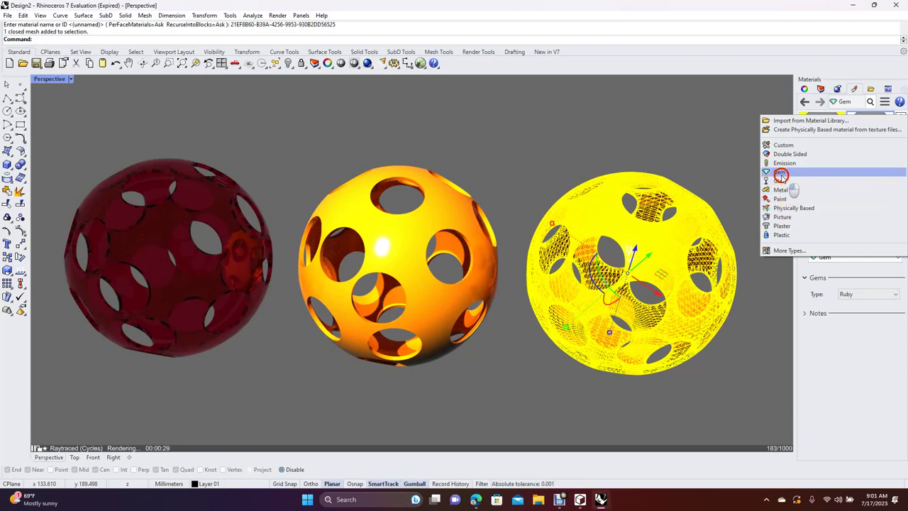
left_click(780, 173)
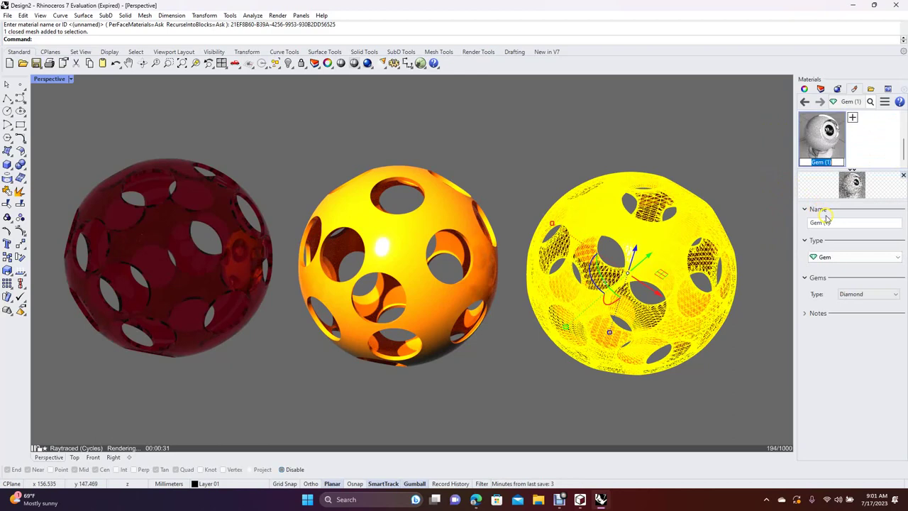
left_click(843, 257)
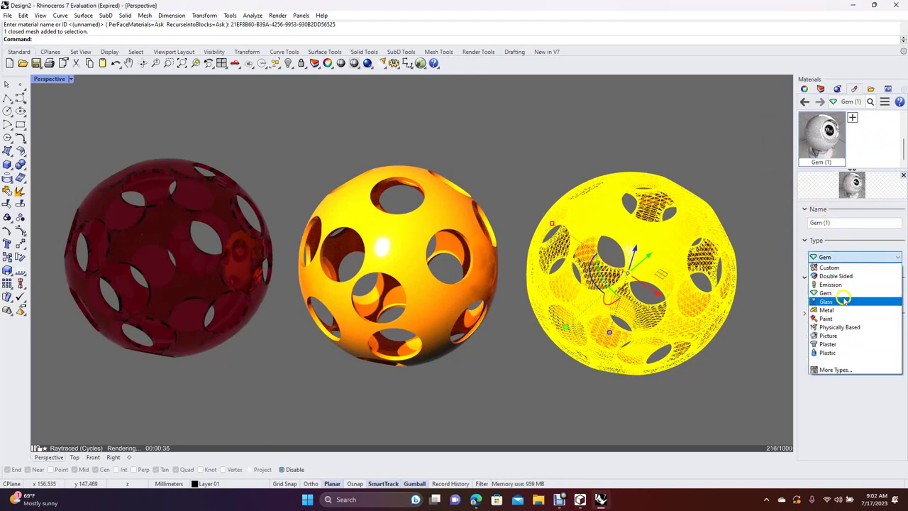
left_click(830, 236)
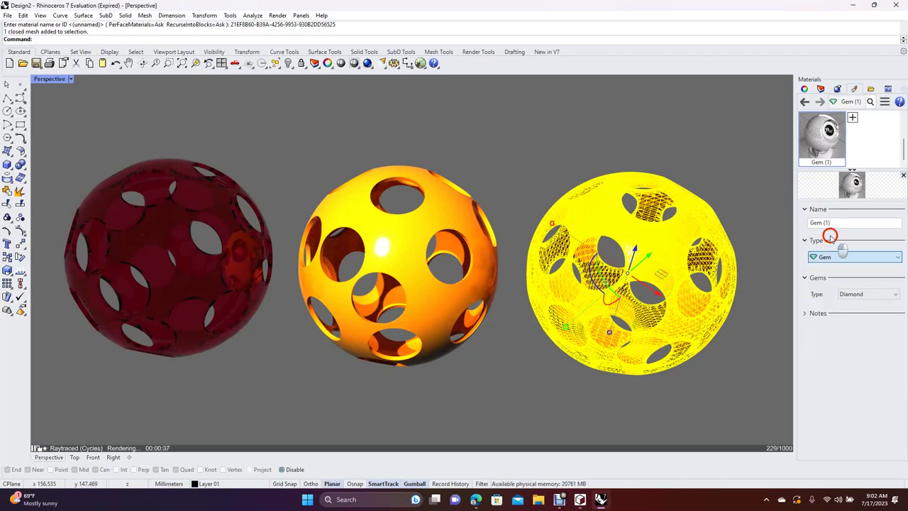
left_click(858, 294)
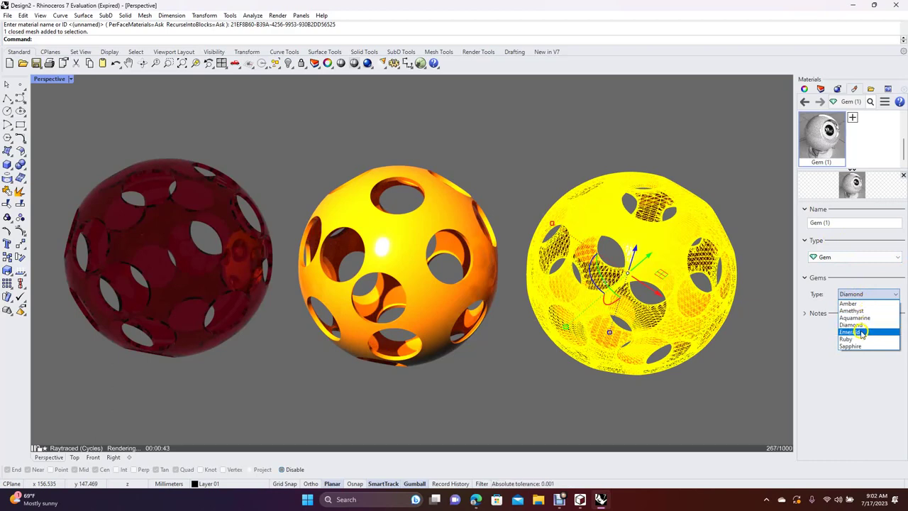
left_click(861, 332)
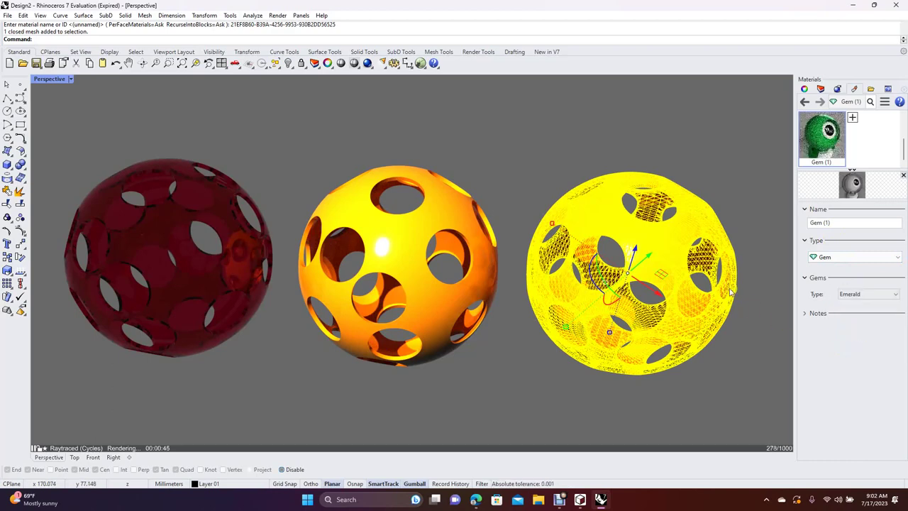
right_click(821, 139)
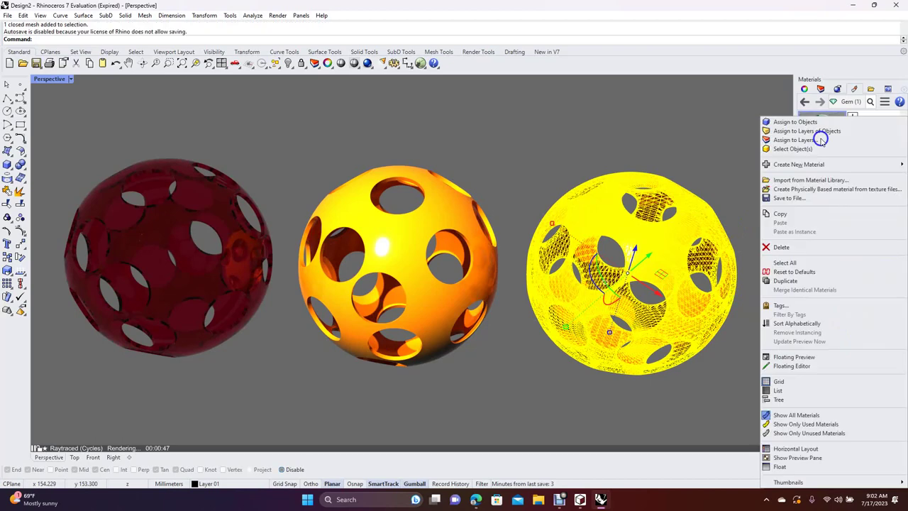
left_click(810, 122)
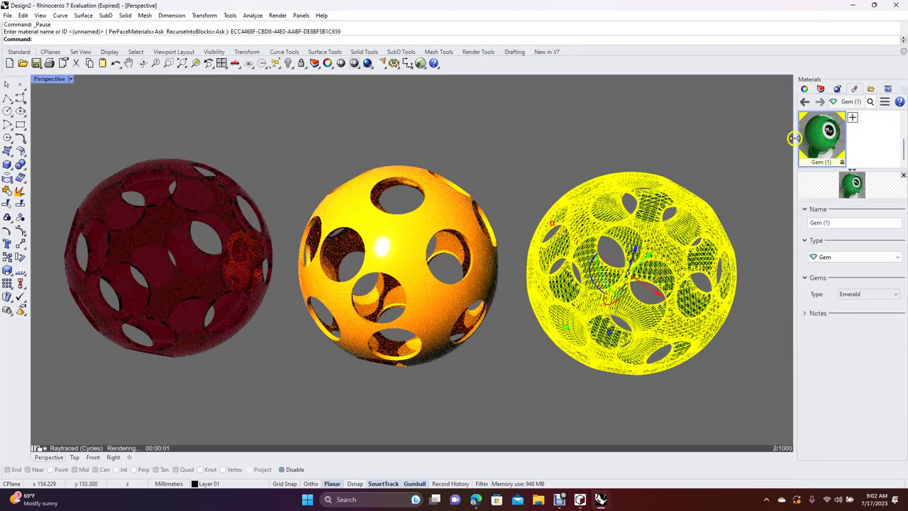
left_click(751, 147)
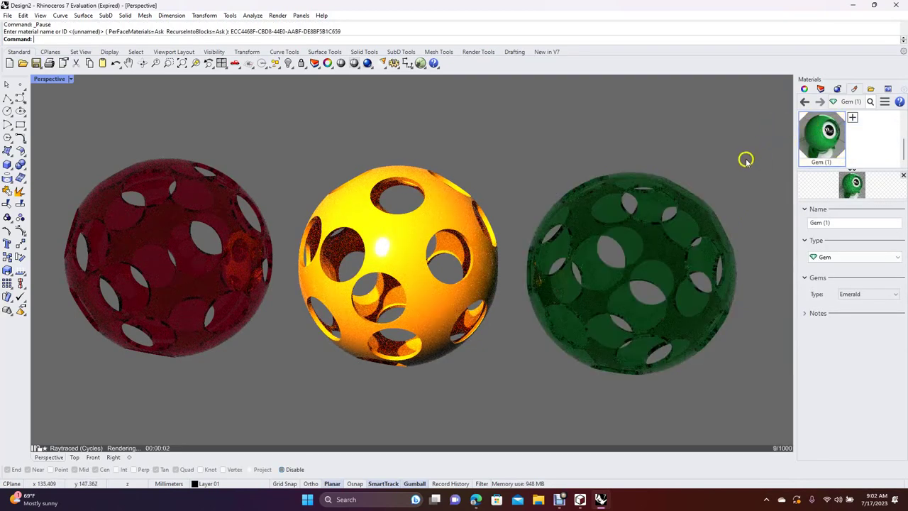
Step: Try dragging the emerald ball out of the row, undo the drag and deselect the ball
left_click_drag(600, 310, 588, 183)
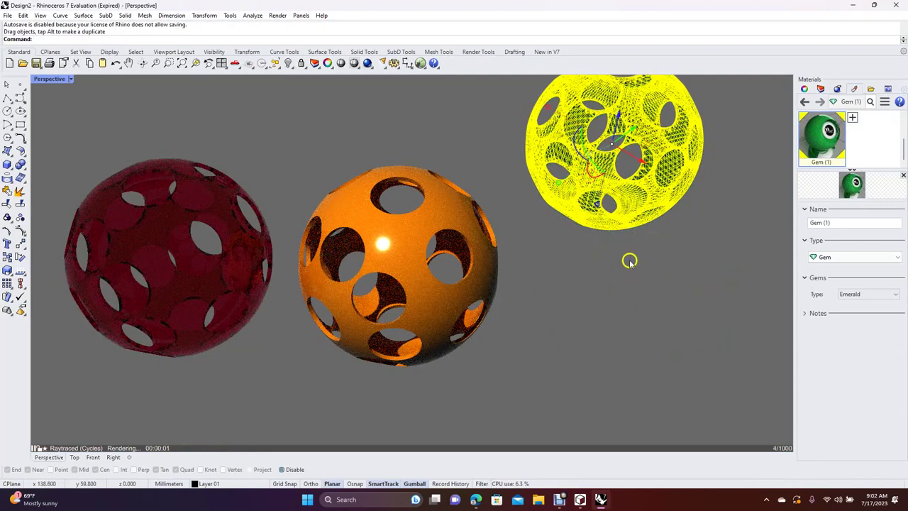
key("ctrl+z")
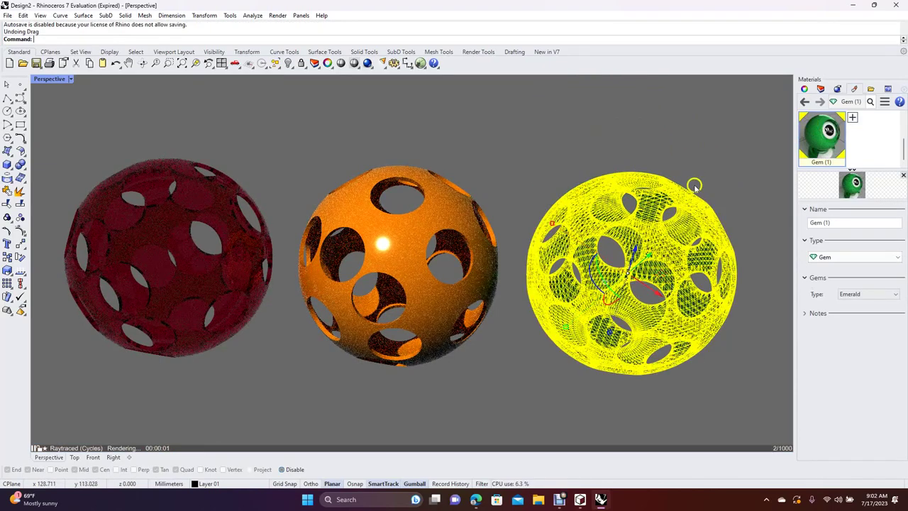
left_click(718, 156)
right_click_drag(704, 140, 683, 110)
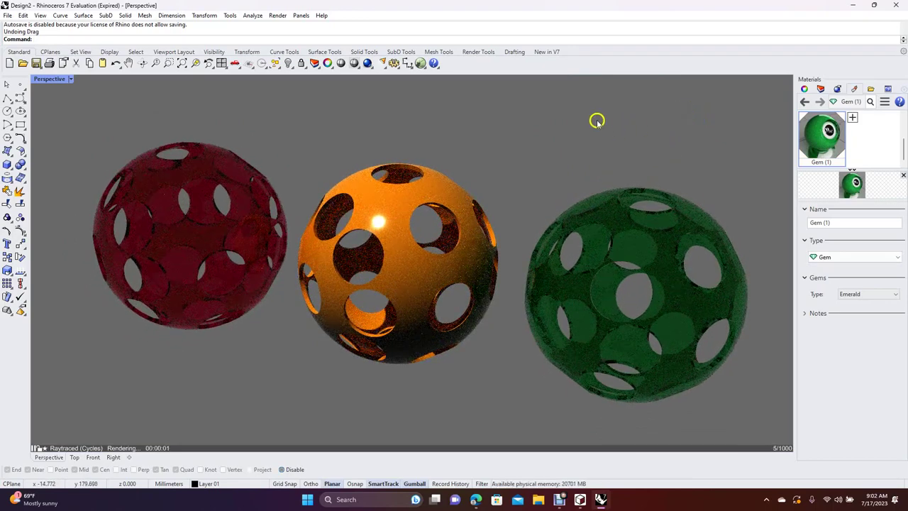
Step: Create a Plastic material with the color Red and assign it to the ruby ball at the end of the row
left_click(7, 83)
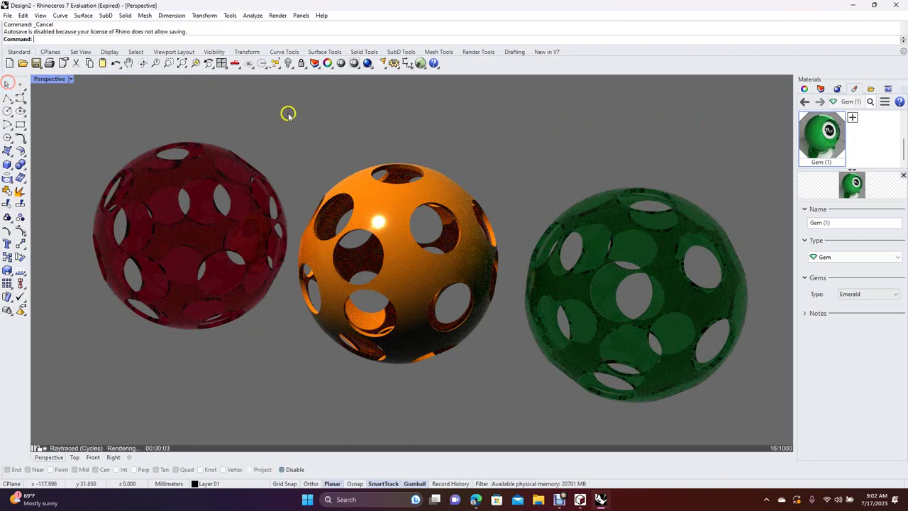
left_click(220, 198)
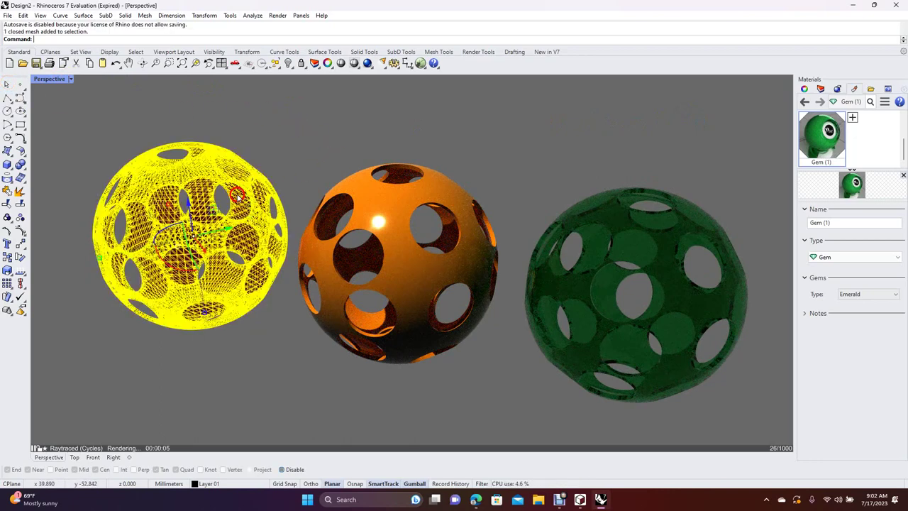
left_click(853, 118)
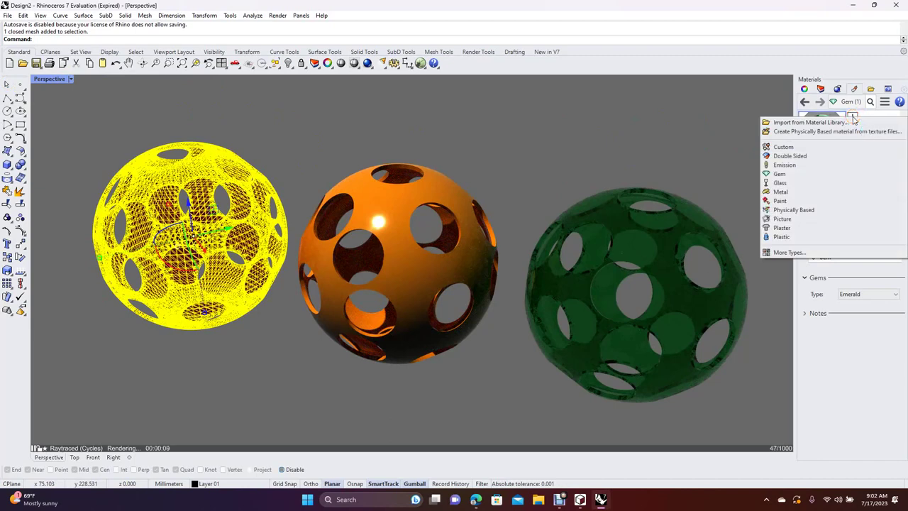
left_click(793, 237)
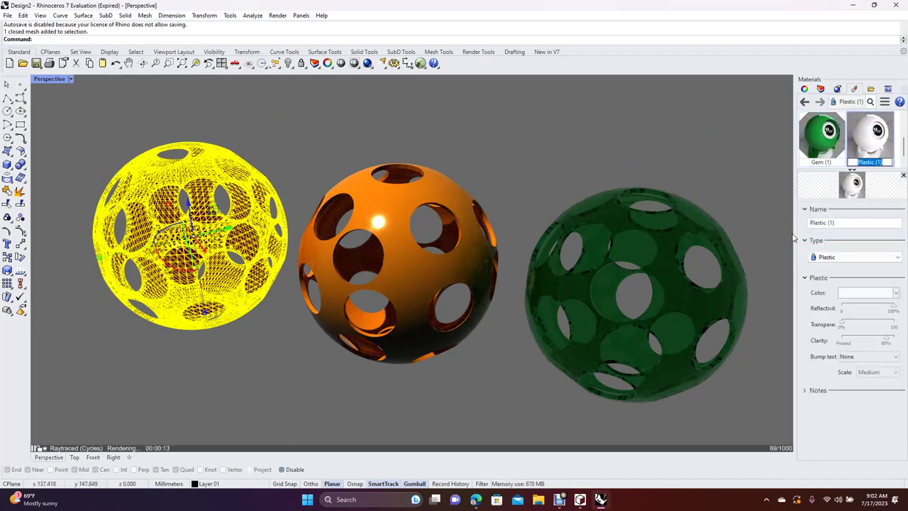
left_click(856, 293)
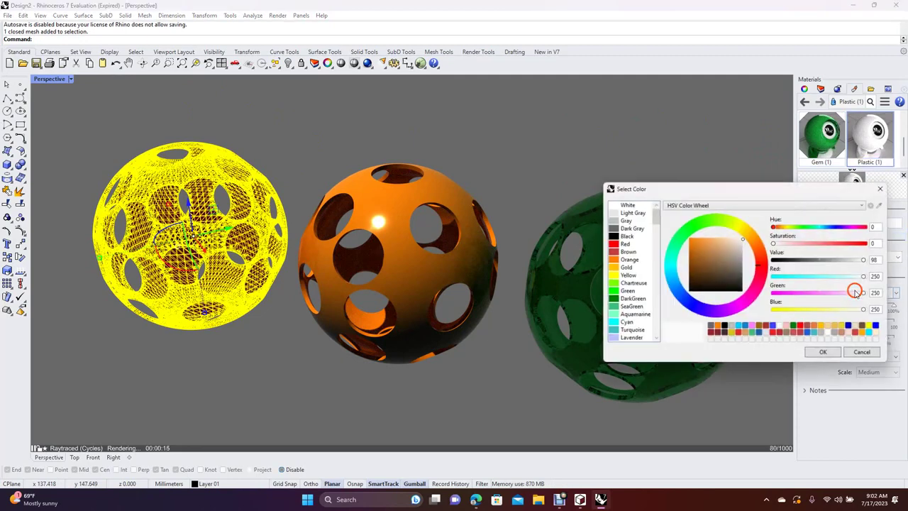
left_click(622, 243)
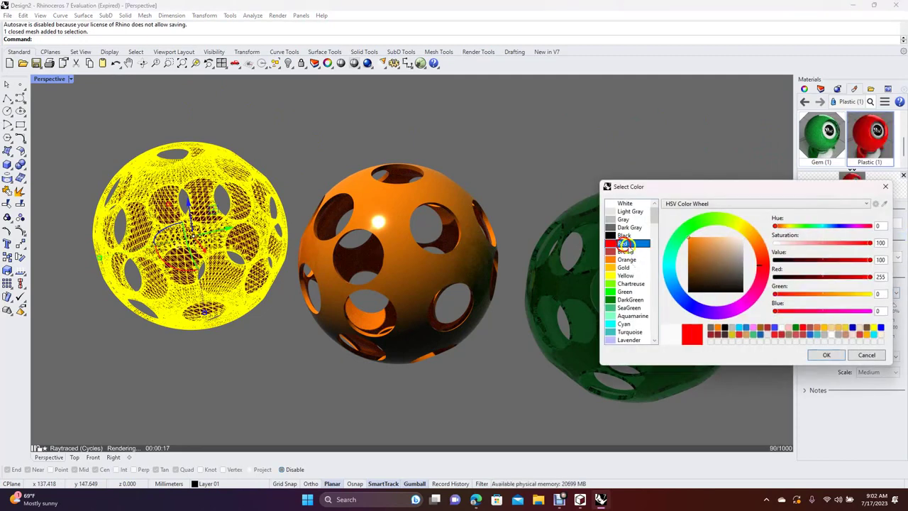
left_click(831, 356)
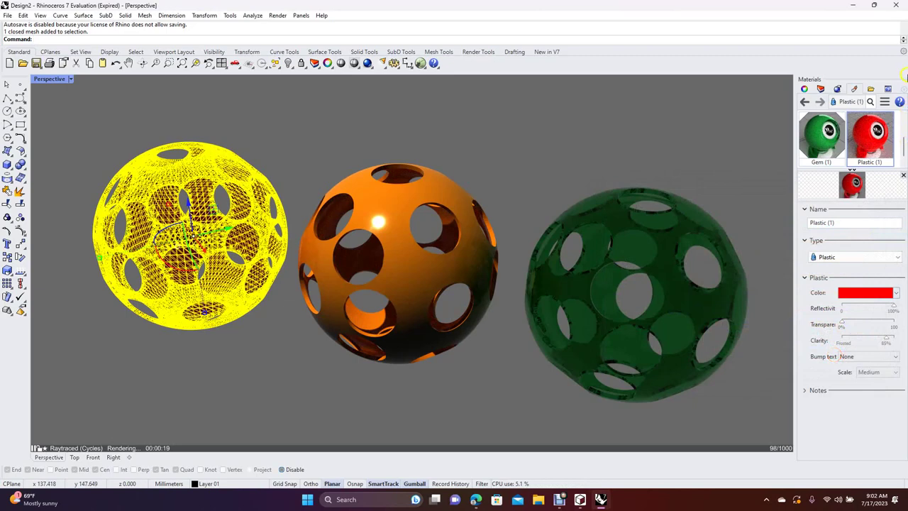
right_click(866, 139)
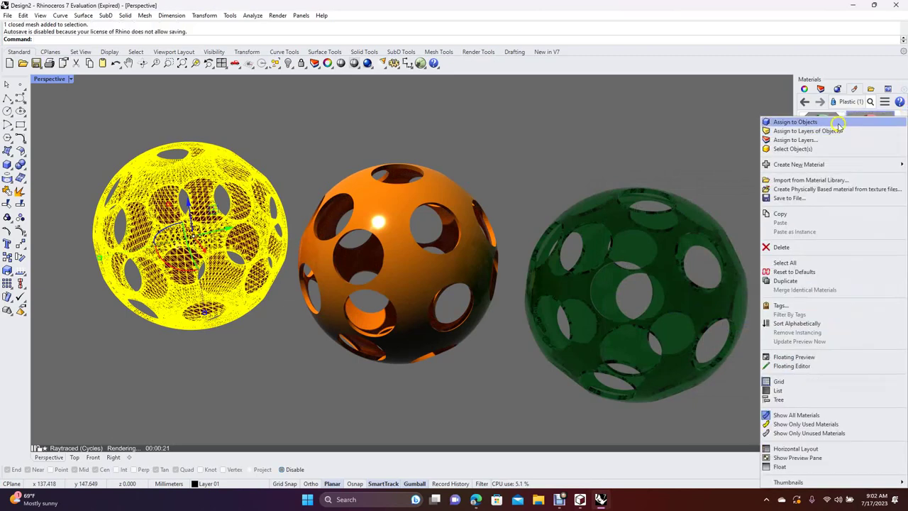
left_click(851, 120)
left_click(579, 145)
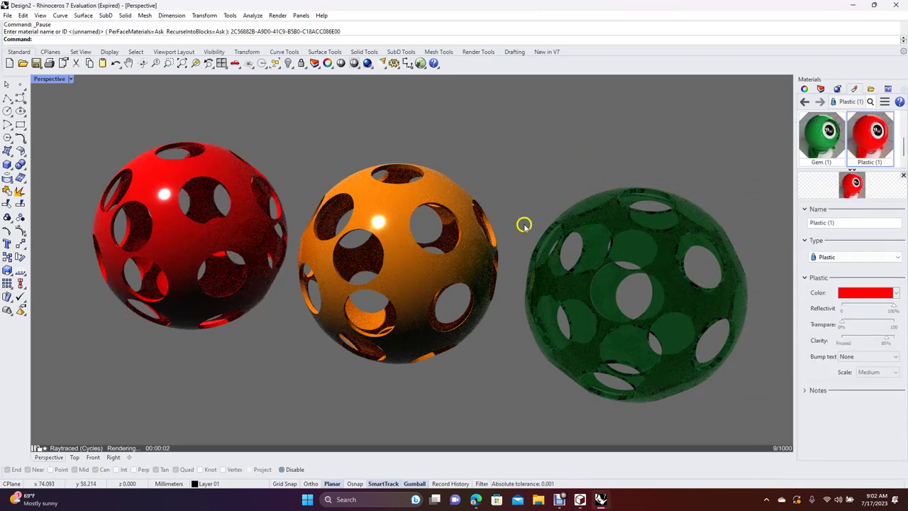
Step: Create another Plastic material with a dark green color and assign it to the emerald ball
left_click(600, 248)
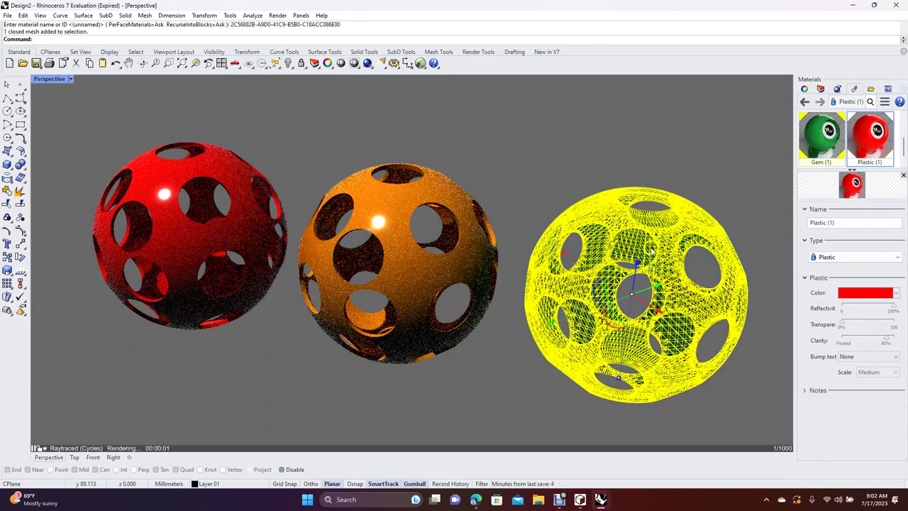
left_click_drag(903, 142, 902, 161)
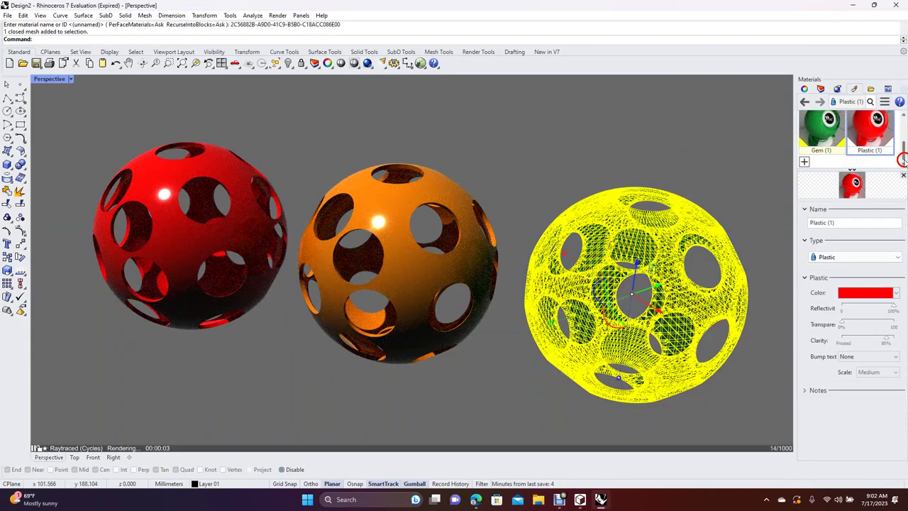
left_click(804, 162)
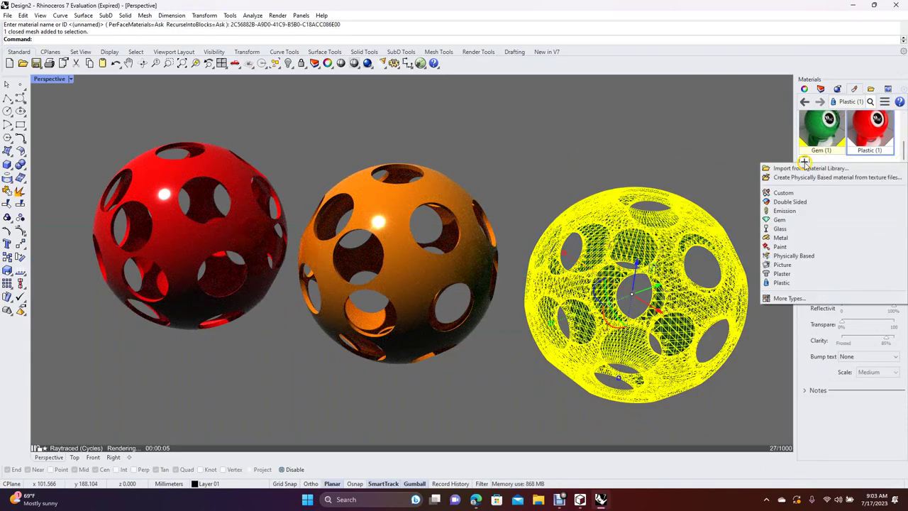
left_click(806, 282)
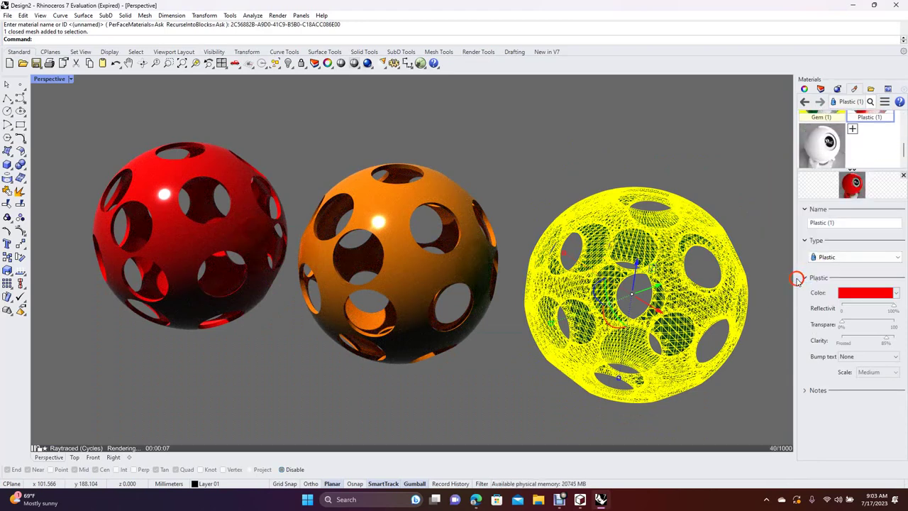
left_click(871, 295)
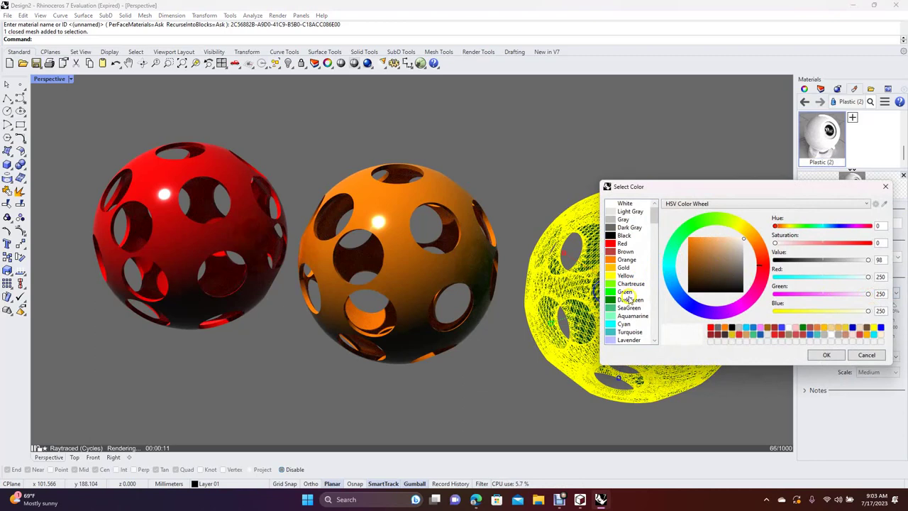
left_click(626, 292)
left_click(820, 354)
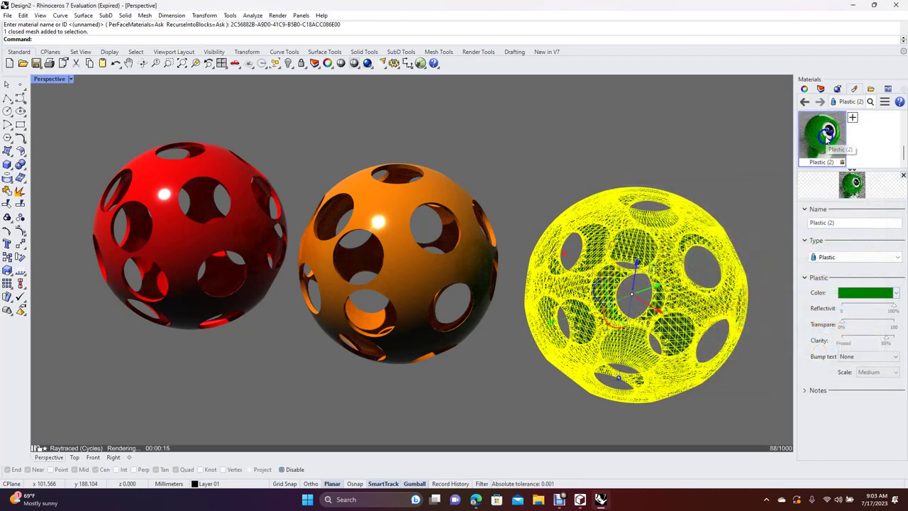
right_click(821, 134)
left_click(814, 122)
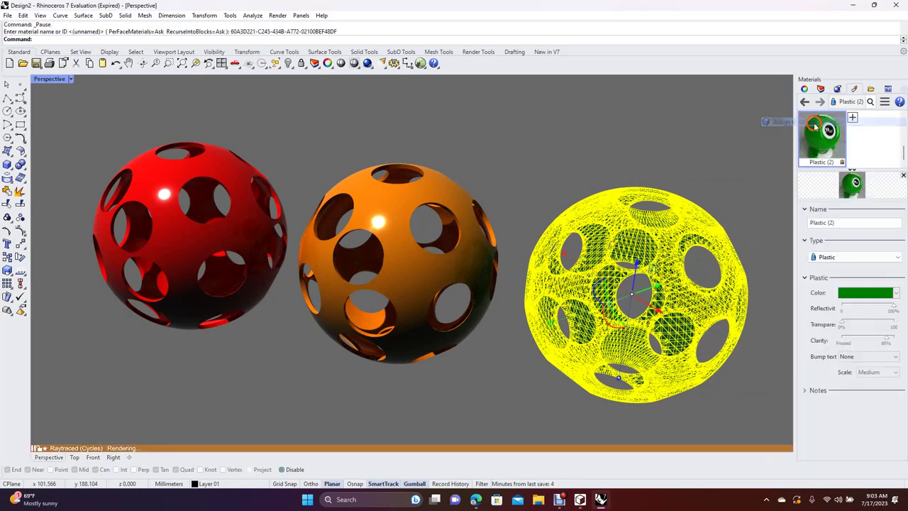
left_click(746, 150)
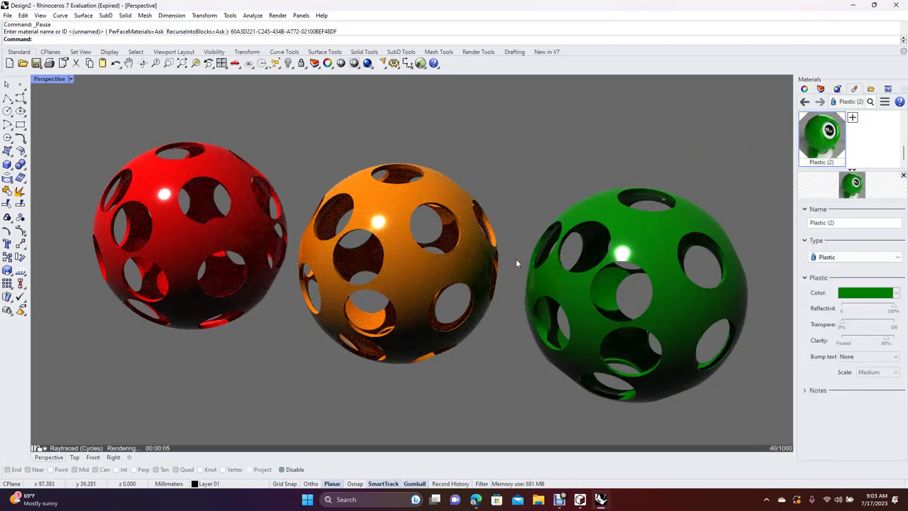
Step: Scale all three balls down together with Scale to slightly more than half their size
left_click(207, 236)
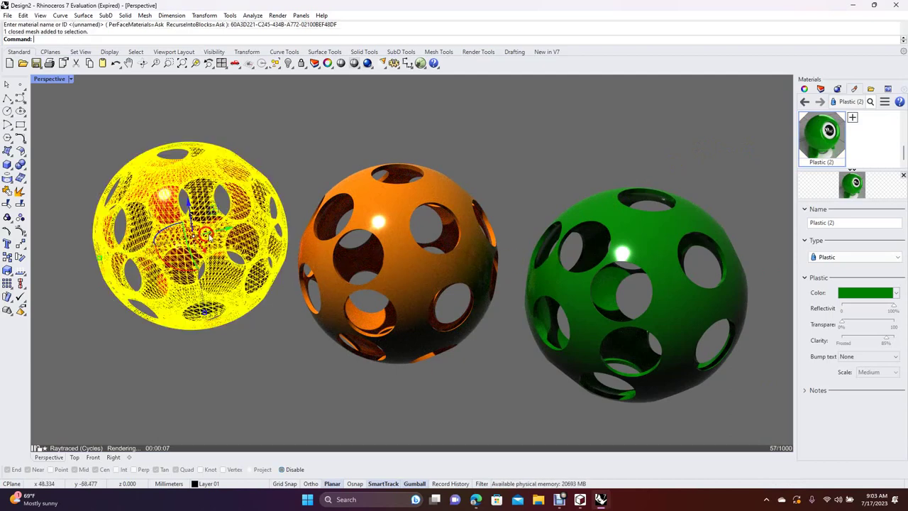
left_click(408, 250, "shift")
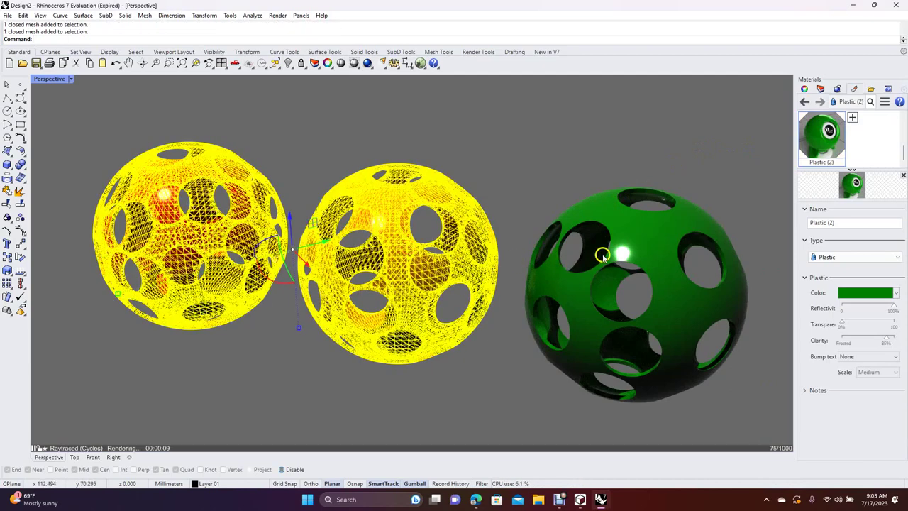
left_click(632, 251, "shift")
type("Scale")
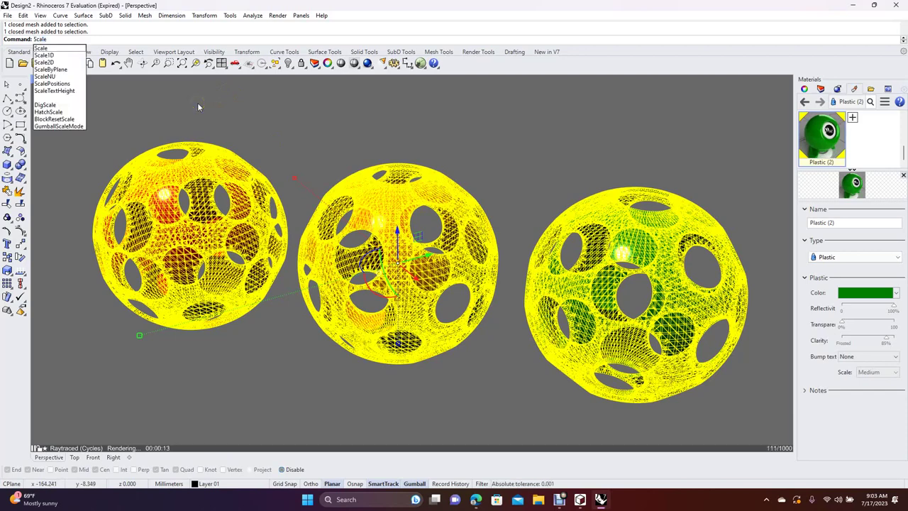
key("Return")
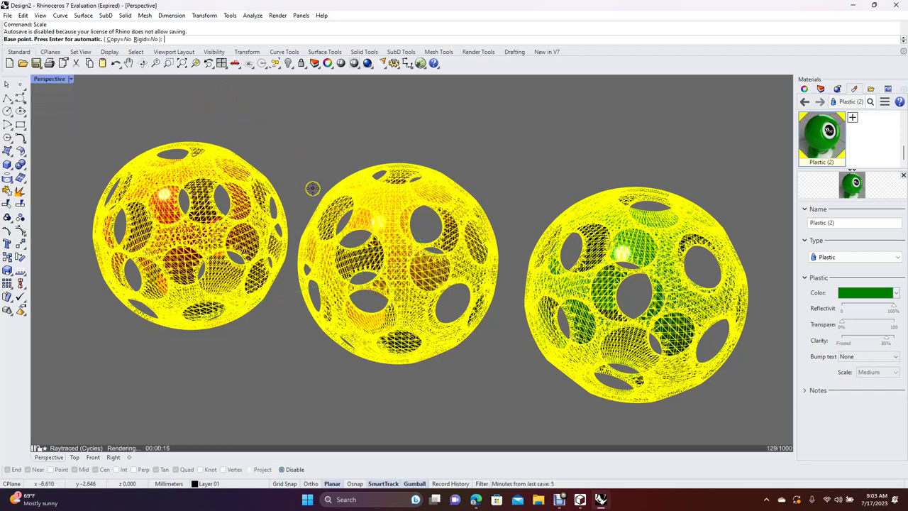
left_click(366, 237)
left_click(413, 241)
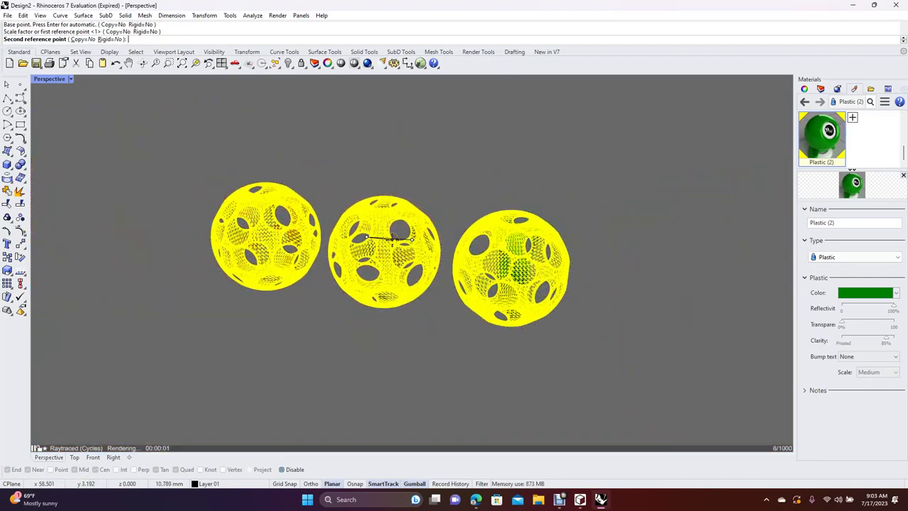
left_click(394, 240)
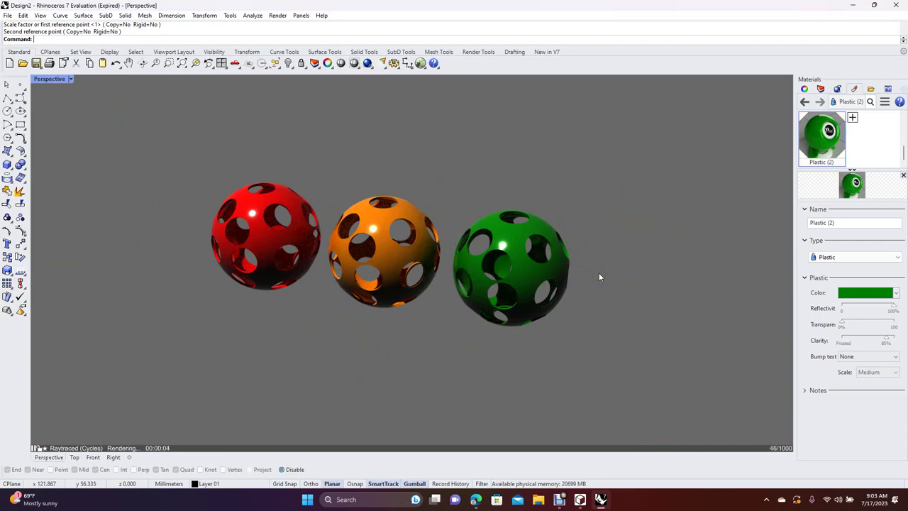
left_click(600, 274)
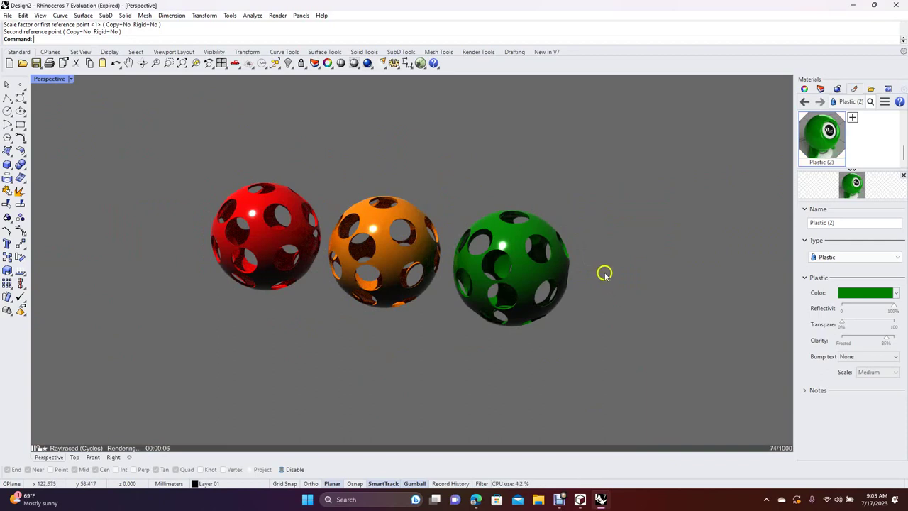
Step: Capture a screen snip of the whole three-ball row, viewed level from slightly above with a gray margin around it
right_click_drag(614, 269, 634, 234)
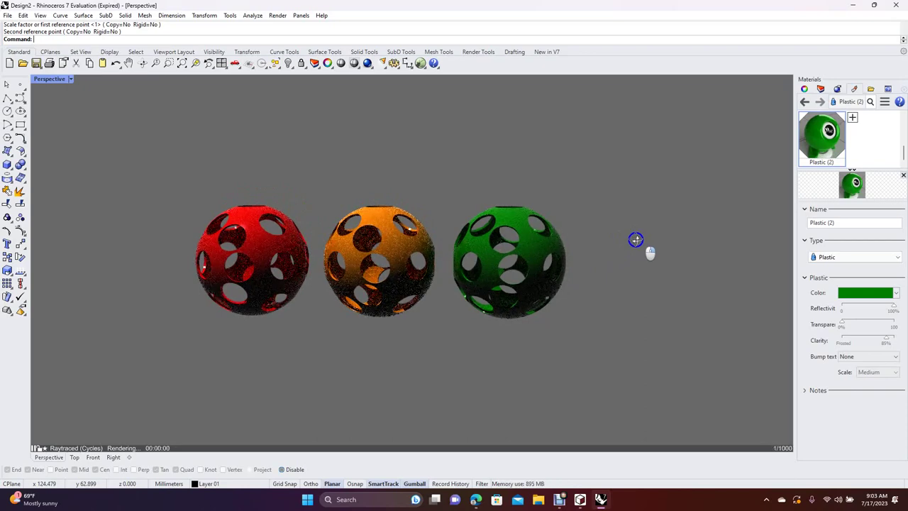
right_click_drag(636, 240, 635, 268)
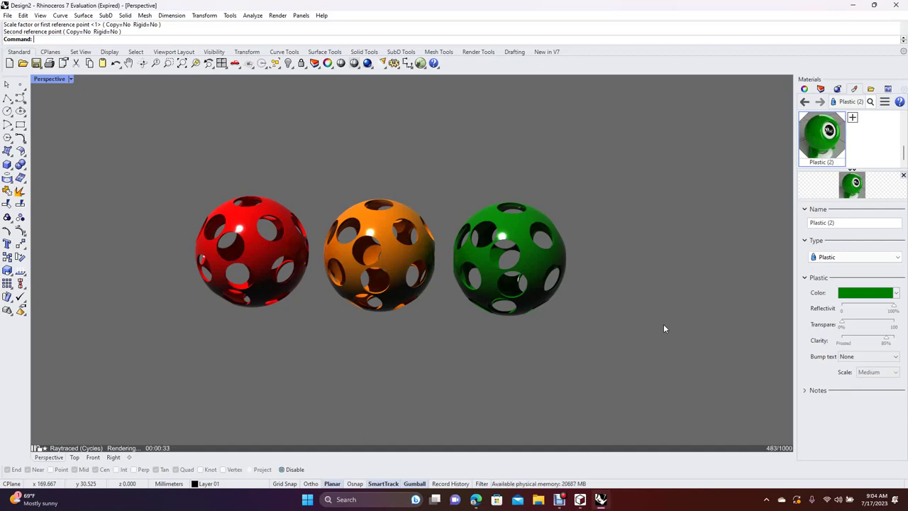
key("super+shift+s")
left_click_drag(140, 113, 613, 396)
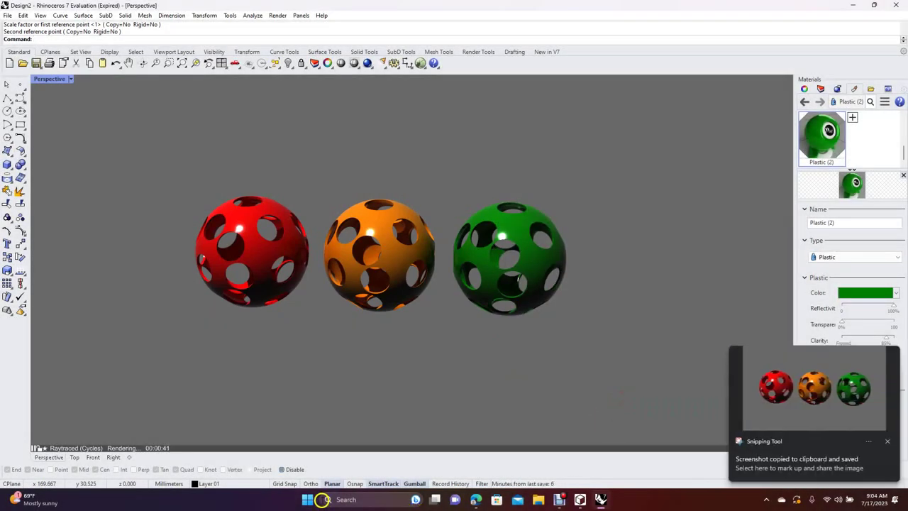
Step: Switch to Paint, paste the captured image of the balls and crop the canvas to it
left_click(307, 499)
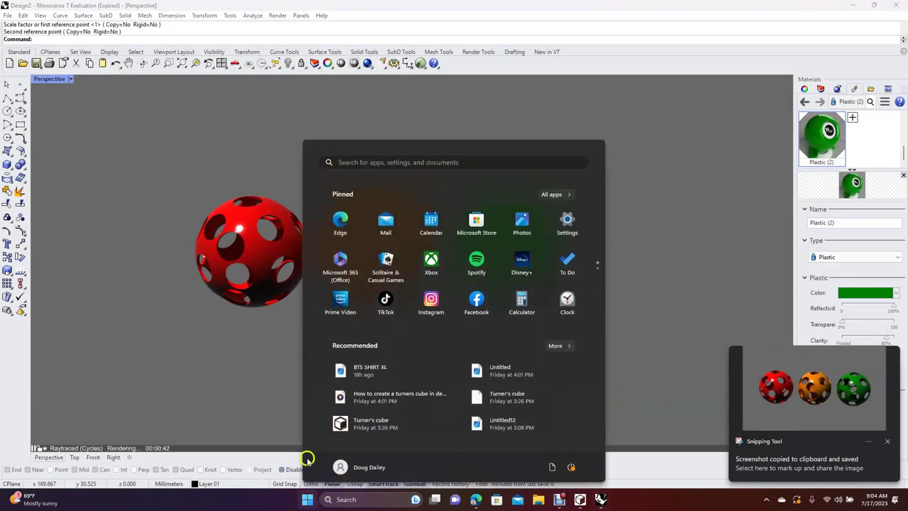
left_click(367, 160)
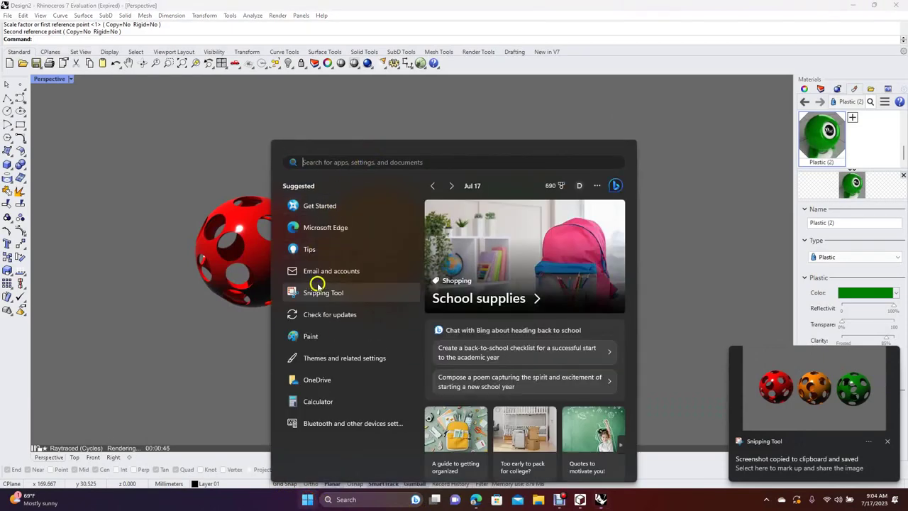
left_click(312, 336)
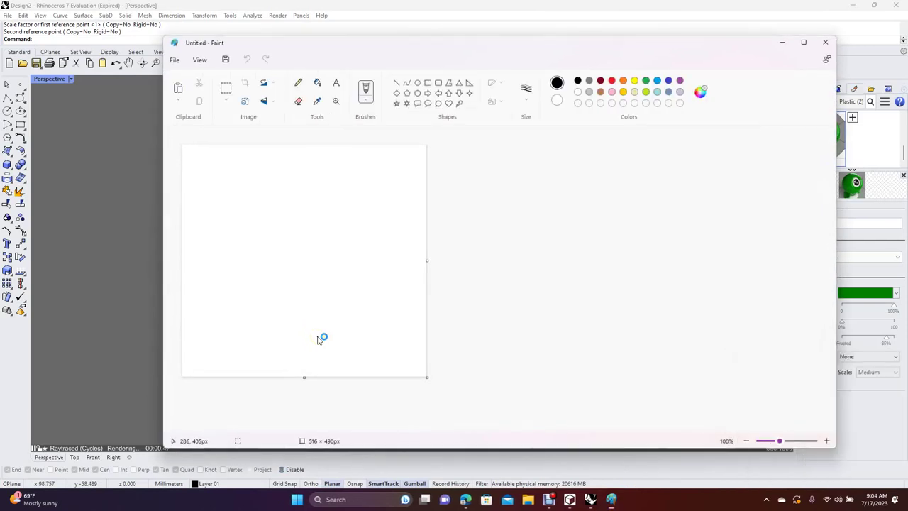
key("ctrl+v")
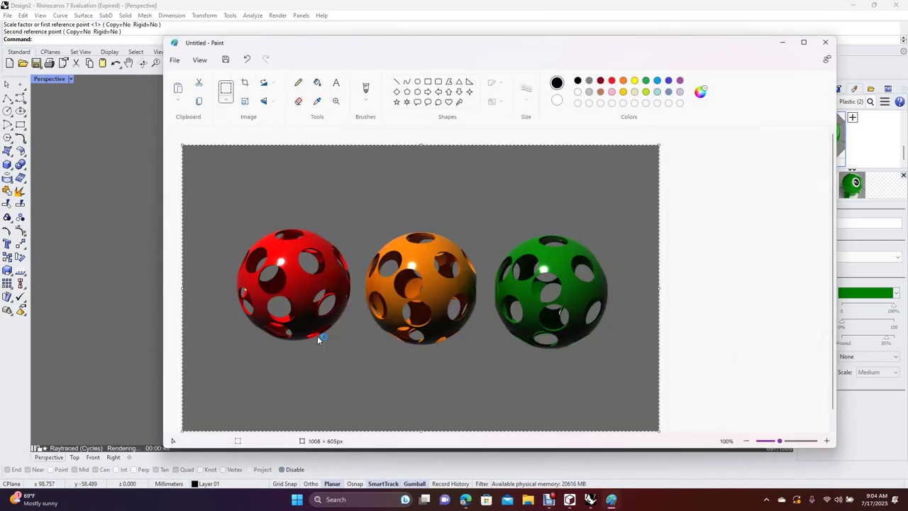
left_click(245, 85)
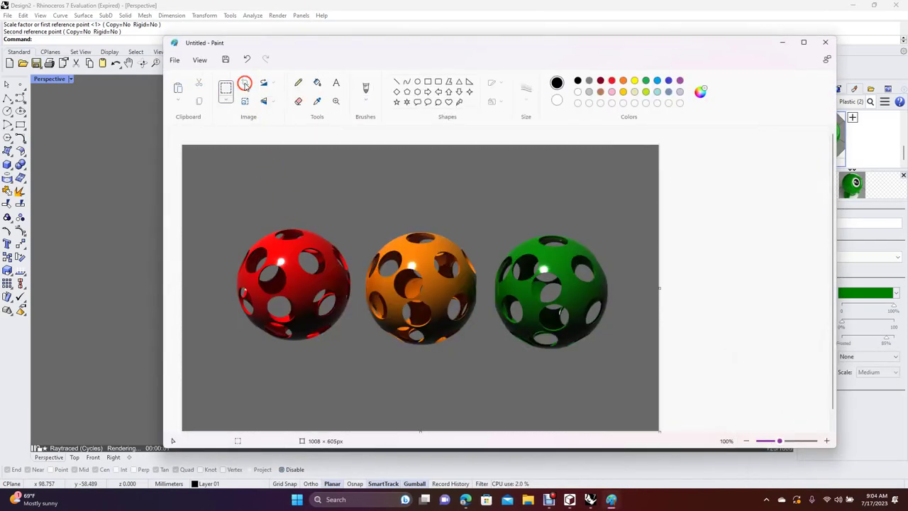
Step: Save the cropped picture to the Desktop as a JPEG named Wiffle Ball 2
left_click(175, 60)
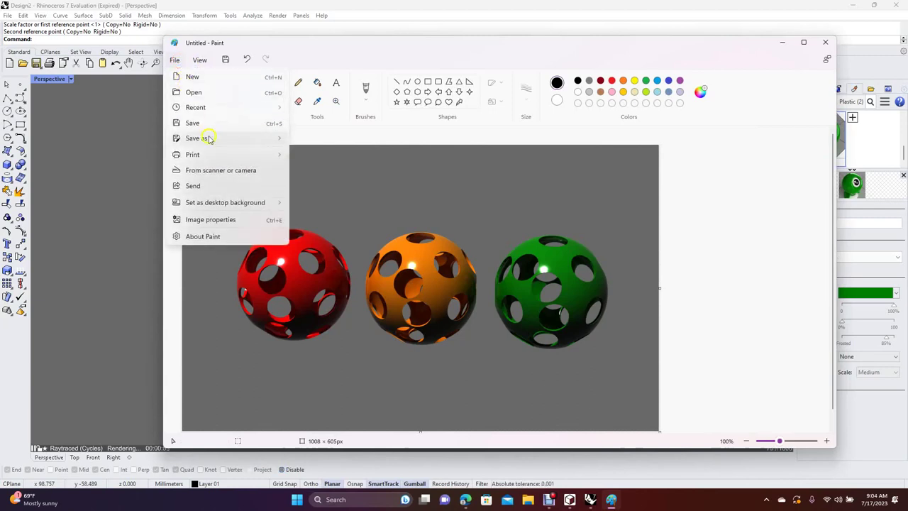
mouse_move(209, 140)
left_click(302, 154)
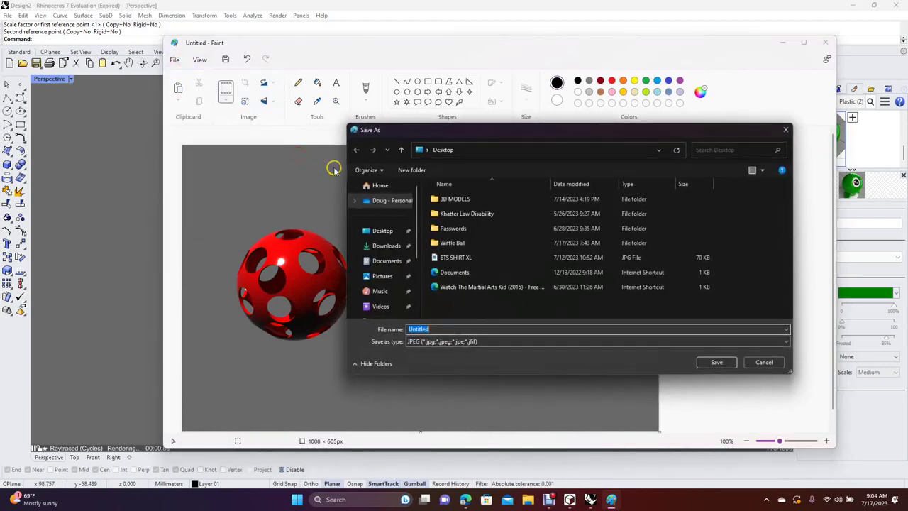
left_click(384, 216)
double_click(429, 329)
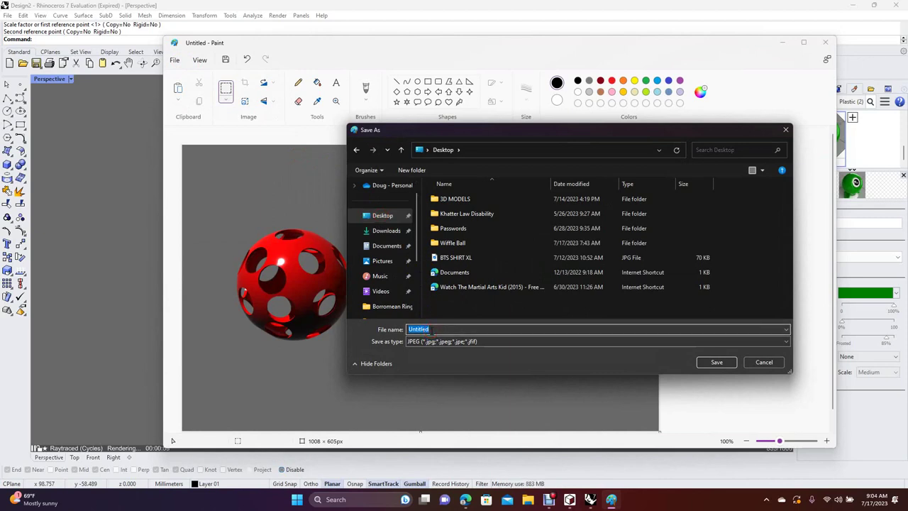
type("Wiffle B")
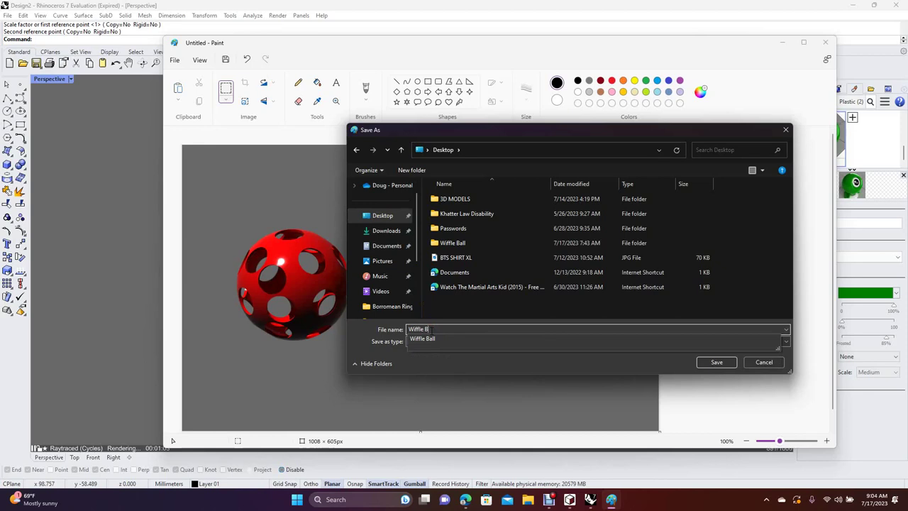
type("all 2")
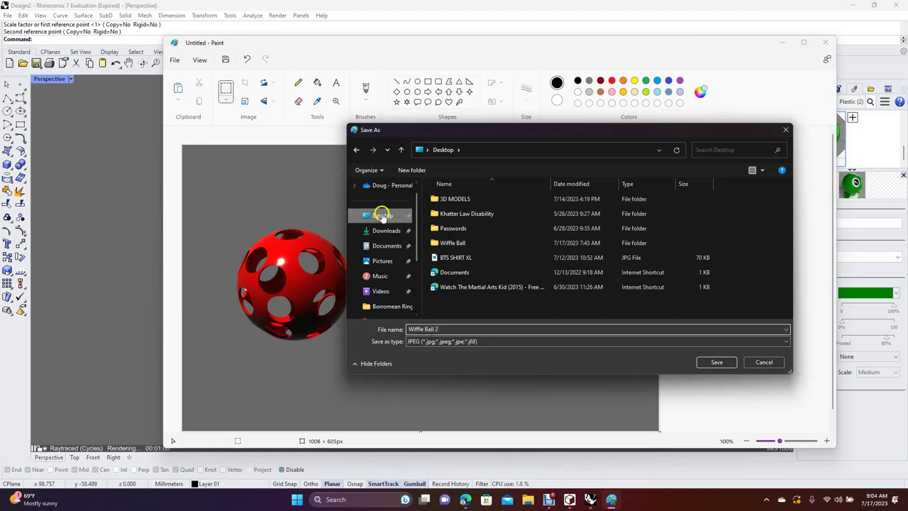
left_click(383, 215)
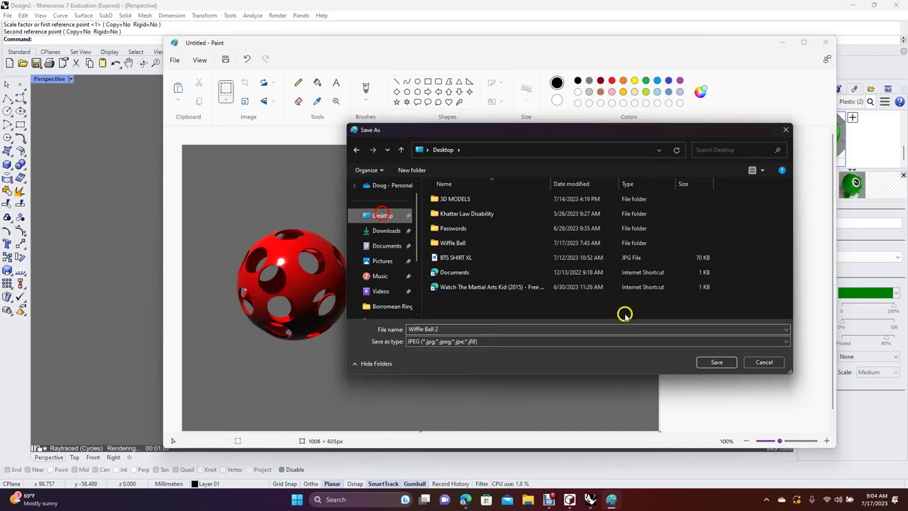
left_click(715, 362)
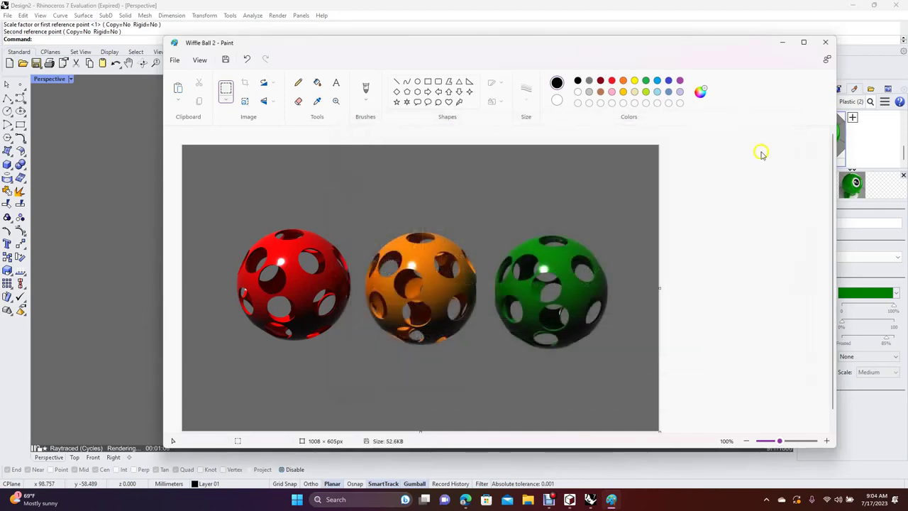
Step: Close Paint and Rhino without saving the changes to Design2, and decline installing the Rhino update
left_click(817, 41)
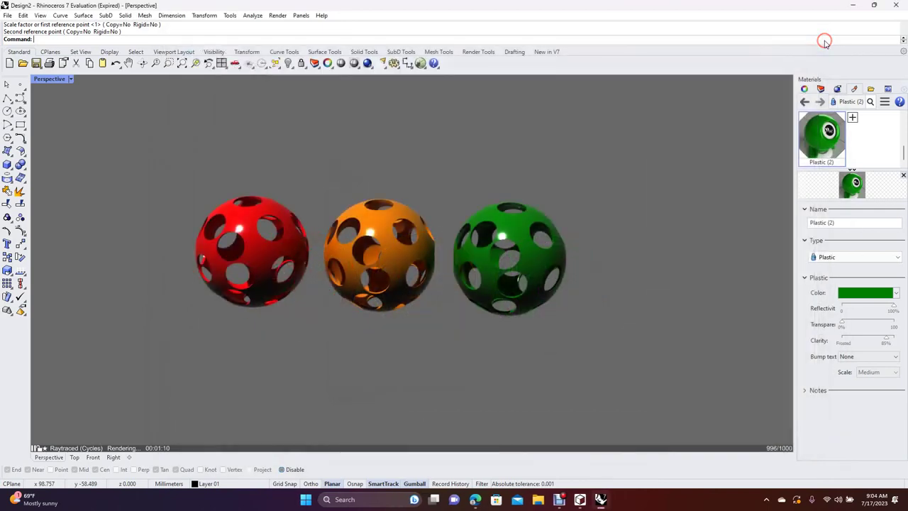
left_click(898, 6)
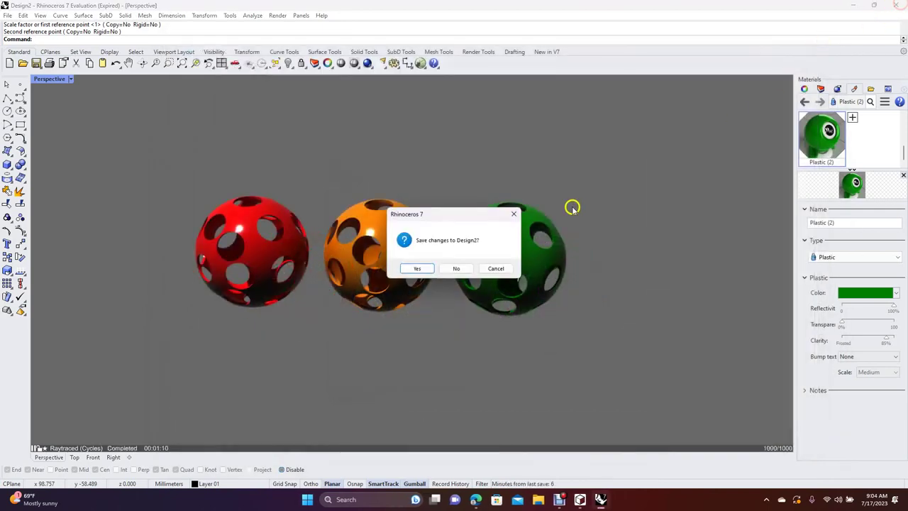
left_click(457, 269)
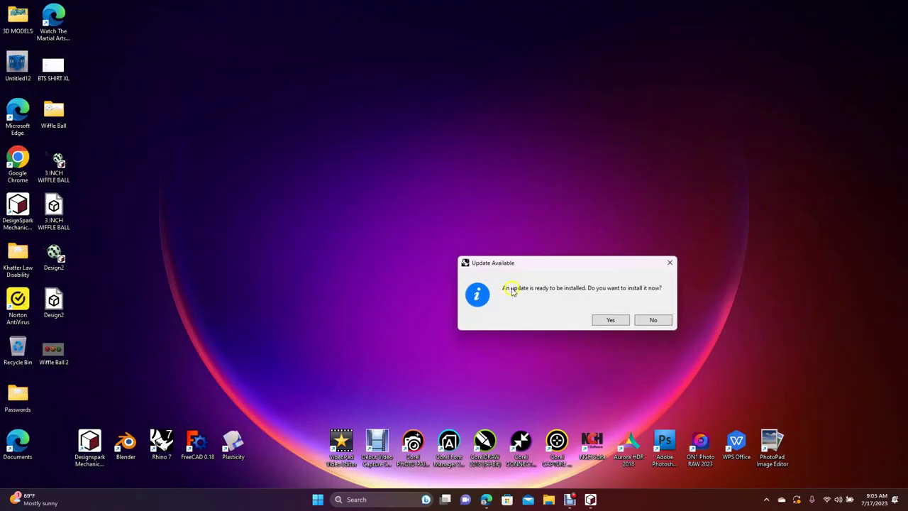
left_click(653, 319)
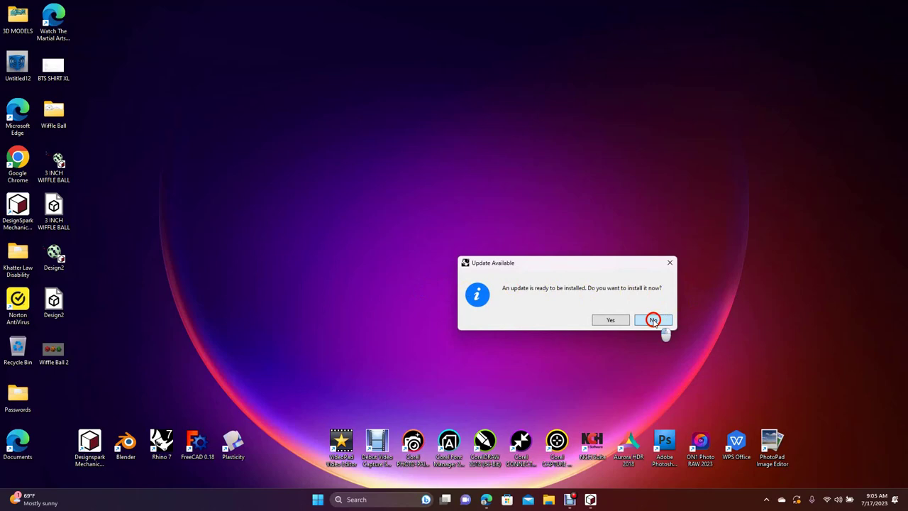